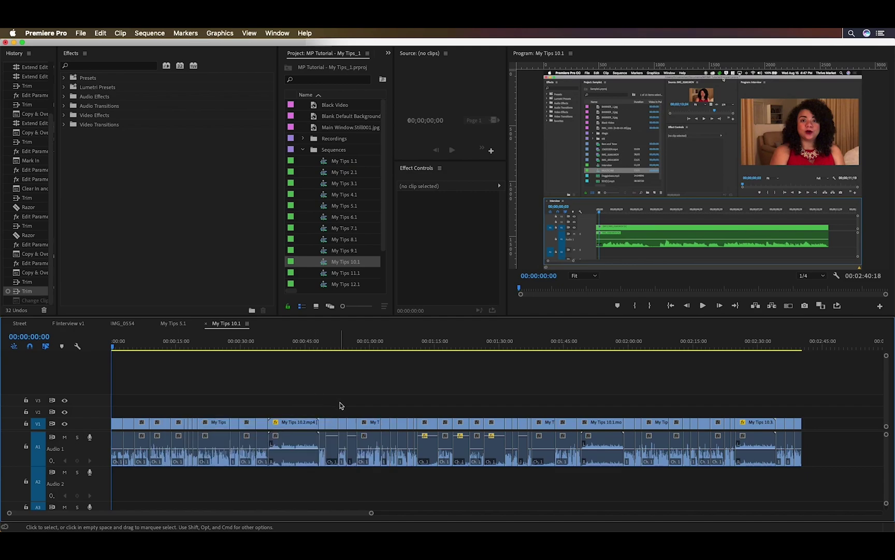
Change the duration of seven clips across the first part of the My Tips 10.1 sequence together, with ripple edit enabled
left_click(220, 426)
left_click(262, 423, "shift")
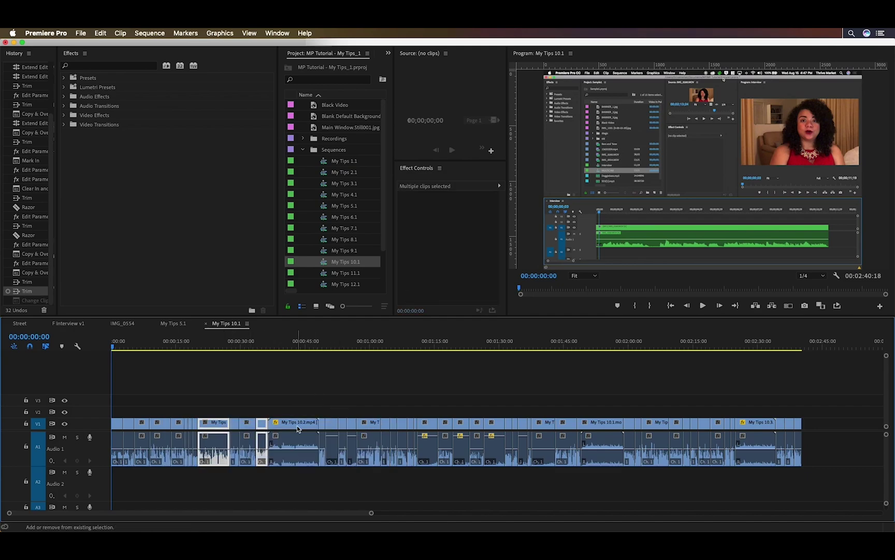
left_click(295, 424, "shift")
left_click(332, 424, "shift")
left_click(369, 426, "shift")
left_click(428, 425, "shift")
left_click(462, 426, "shift")
key("super+r")
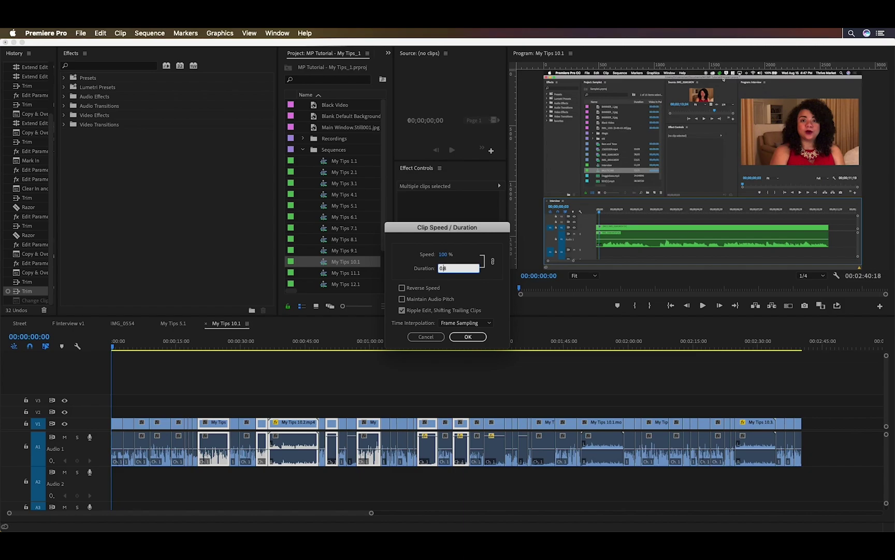
left_click(468, 336)
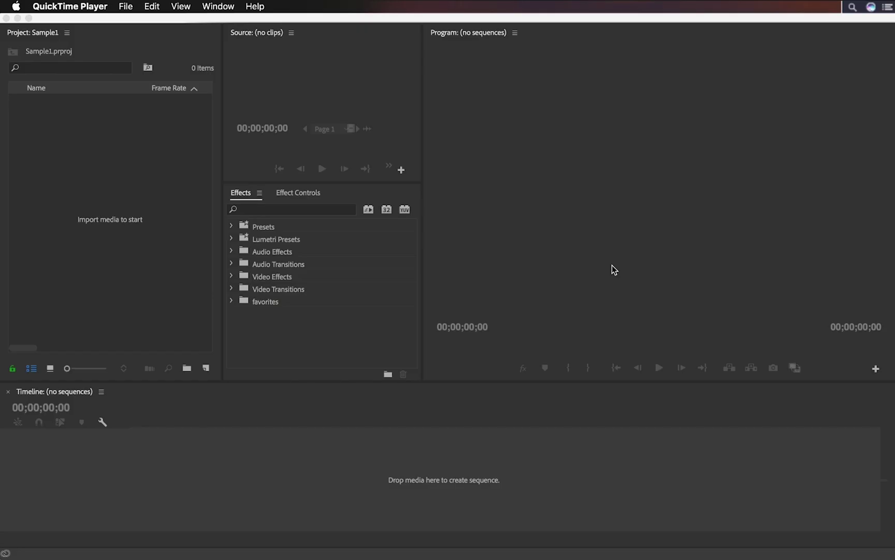
Import IMG_0260.MOV and IMG_0554.MOV from the Sample Files folder into the empty Sample1 project
left_click(292, 543)
left_click_drag(525, 137, 520, 63)
left_click_drag(521, 66, 120, 182)
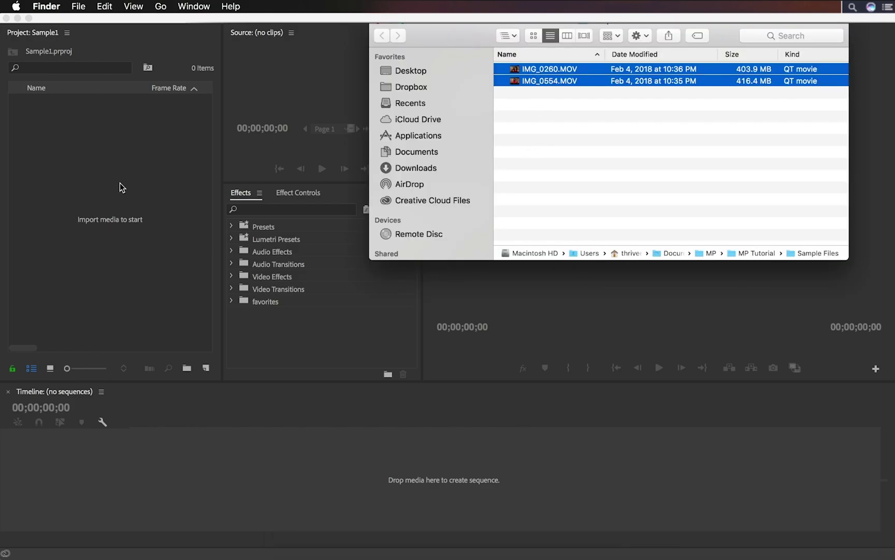
Create a sequence from IMG_0260.MOV and move its playhead to about 00;01;02;20
left_click(79, 102)
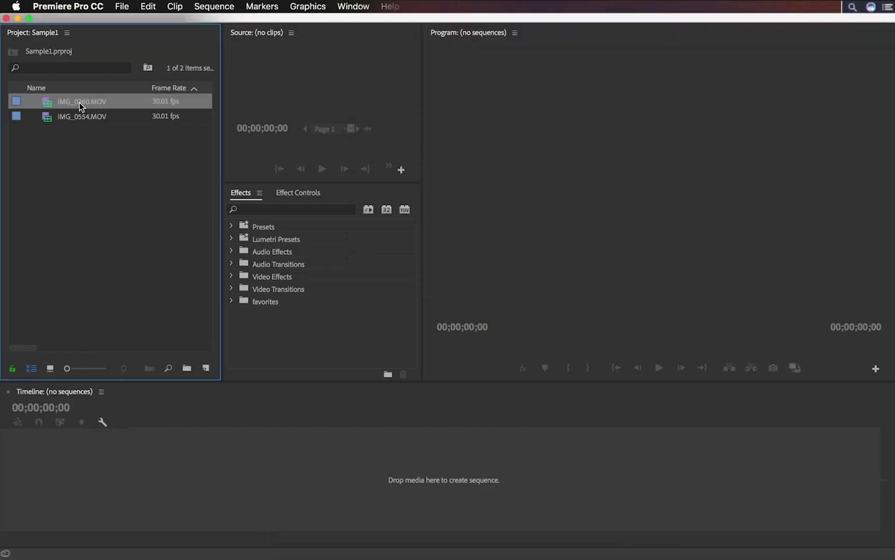
left_click_drag(205, 371, 202, 370)
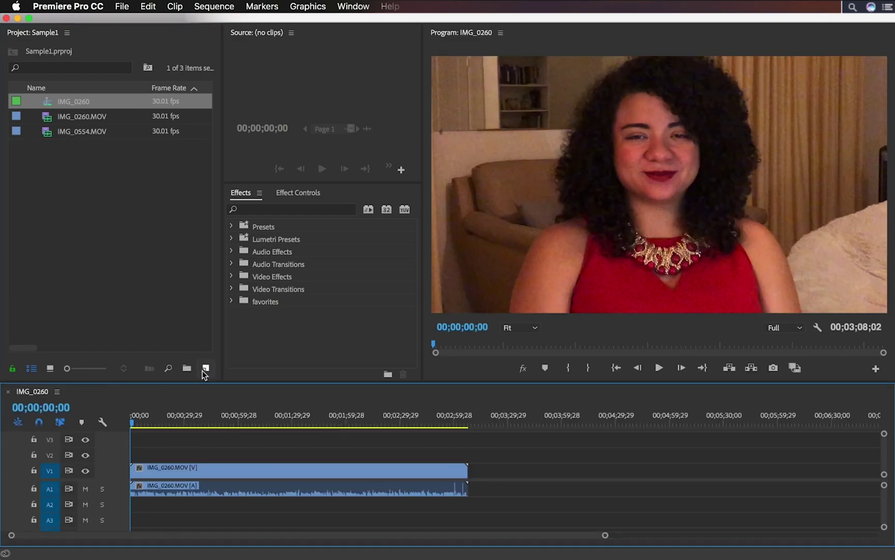
left_click_drag(155, 426, 244, 426)
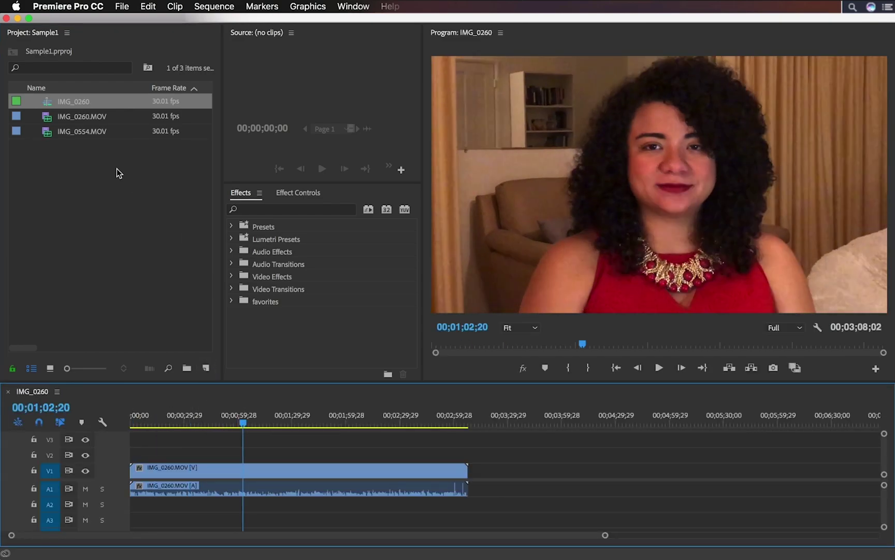
Stack IMG_0554.MOV on V2 at the sequence start and toggle the V2 track's visibility to compare both angles
left_click_drag(95, 134, 125, 457)
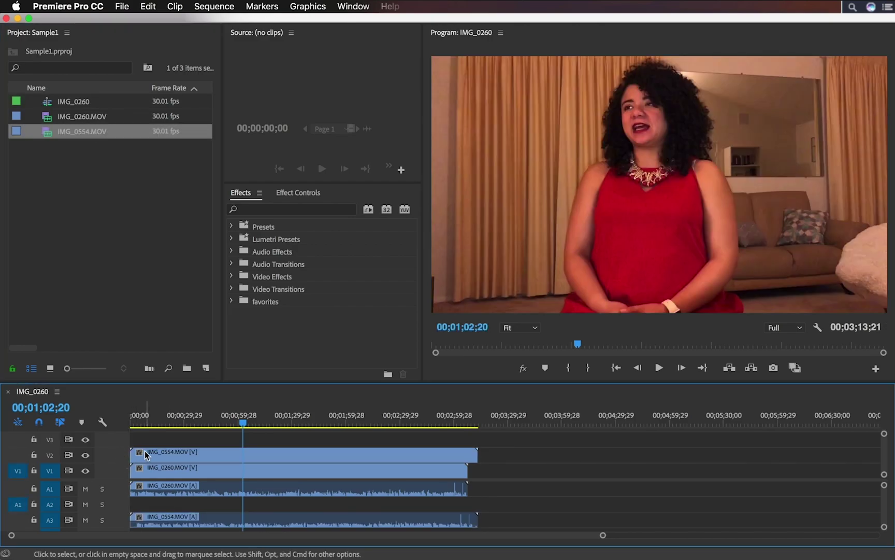
left_click(85, 456)
left_click(86, 456)
left_click(86, 456)
left_click(86, 456)
Synchronize the IMG_0260.MOV and IMG_0554.MOV clips in the sequence by audio, using track channel 1
key("z")
left_click_drag(443, 485, 496, 518)
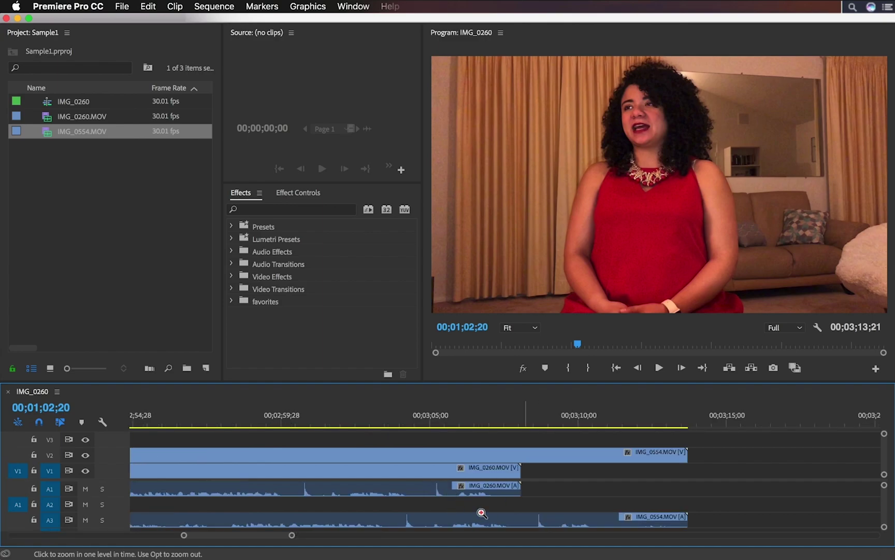
key("v")
left_click_drag(413, 440, 423, 469)
right_click(423, 469)
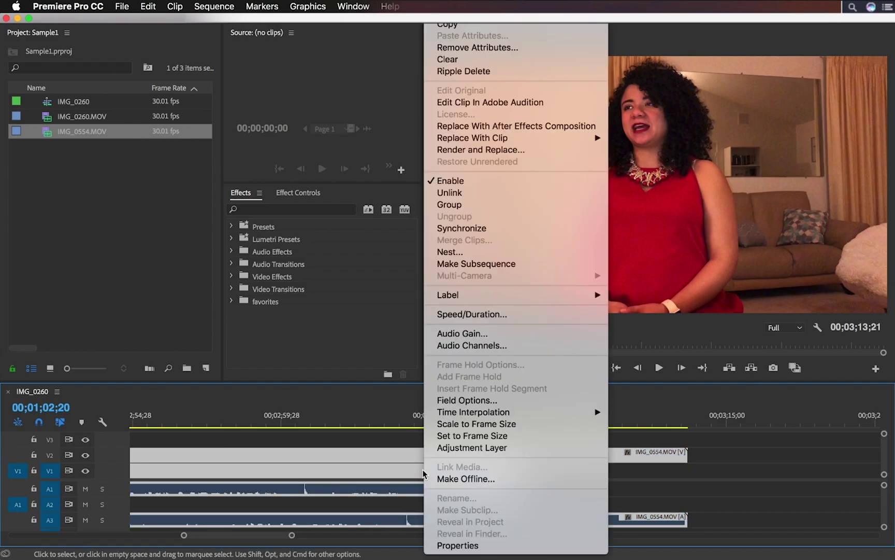
left_click(488, 231)
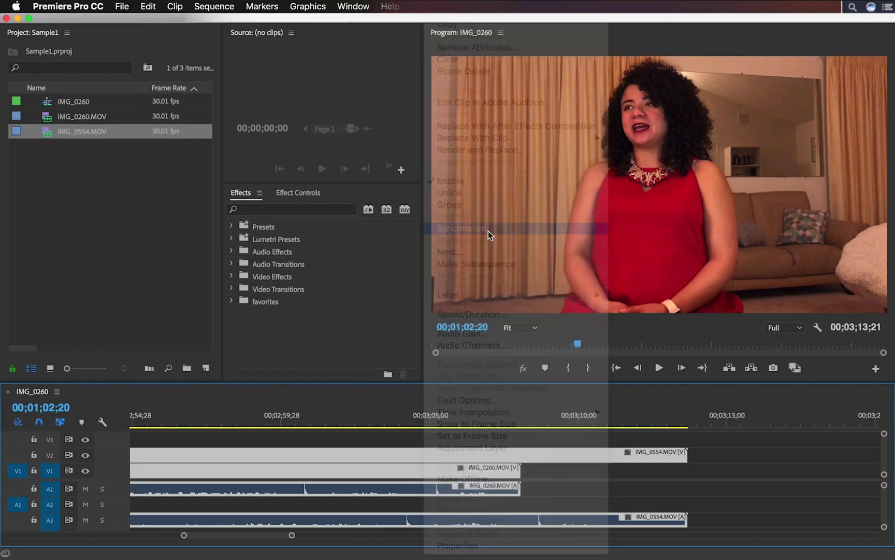
left_click(385, 320)
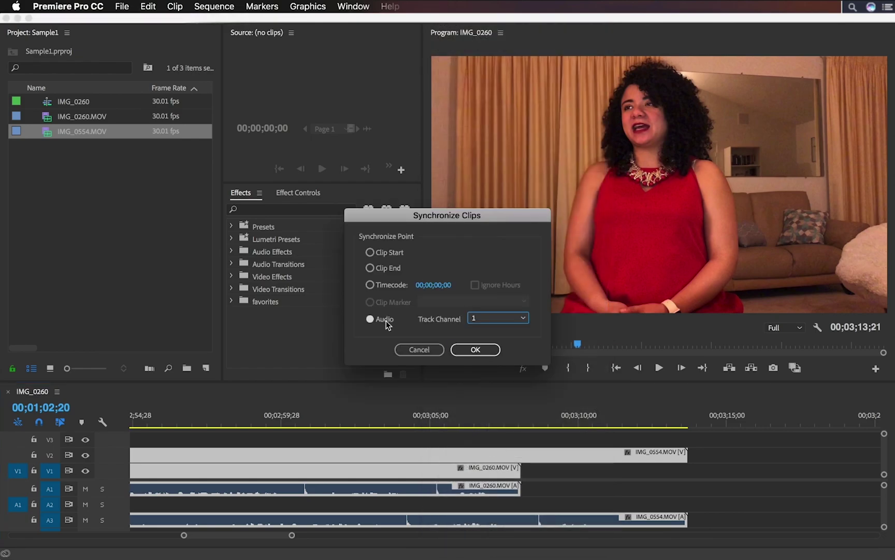
left_click(453, 351)
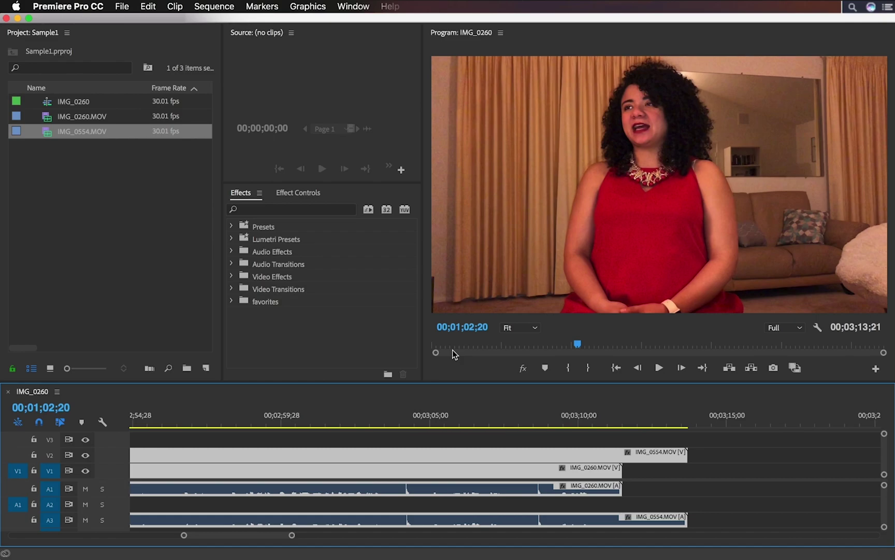
Check the aligned waveforms and move the IMG_0554.MOV audio up to track A2, directly below the IMG_0260.MOV audio
left_click(420, 445)
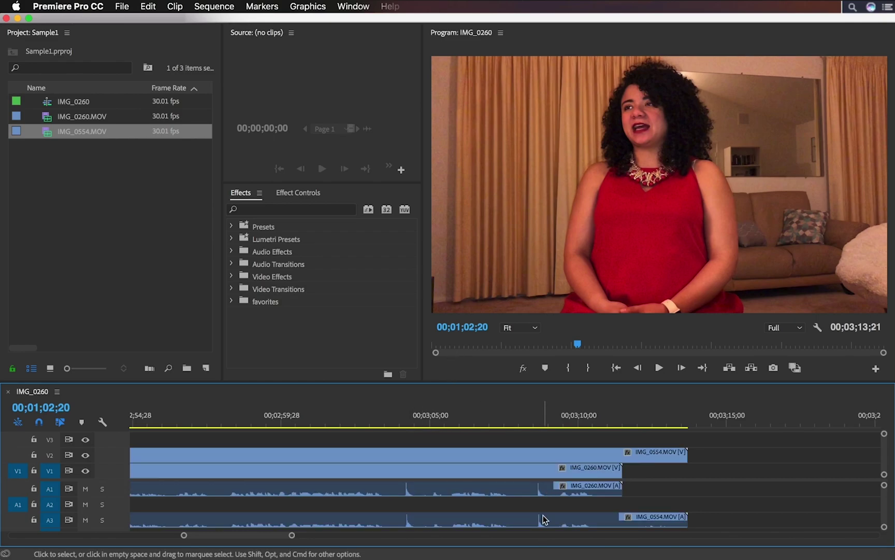
scroll(543, 517, "up", 10)
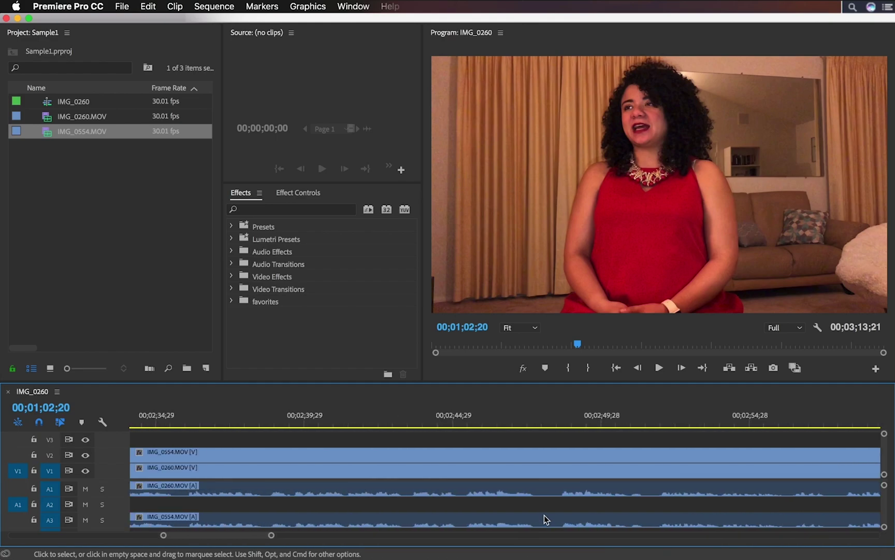
key("backslash")
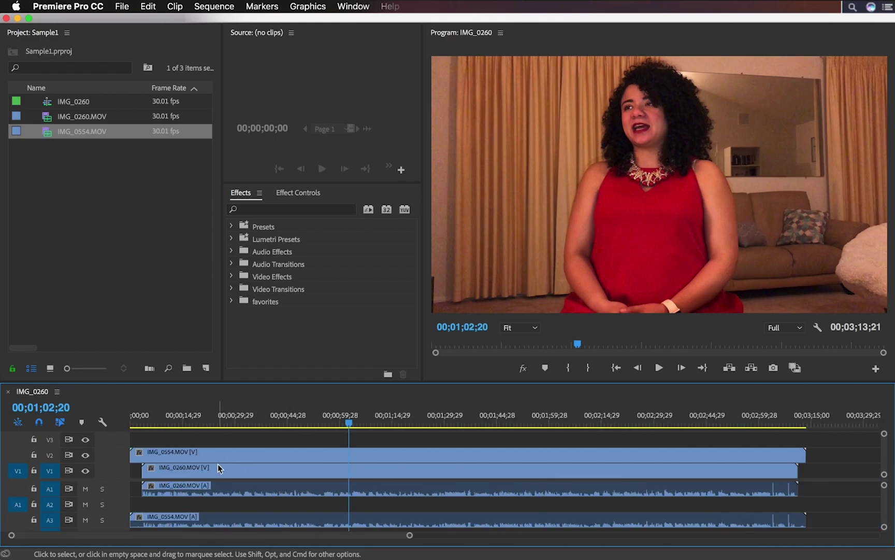
left_click(274, 517)
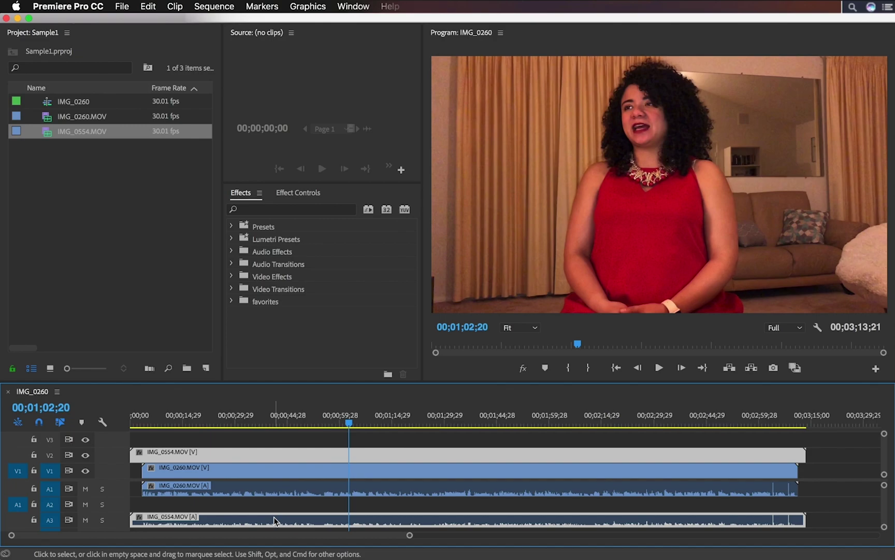
left_click_drag(273, 516, 309, 500)
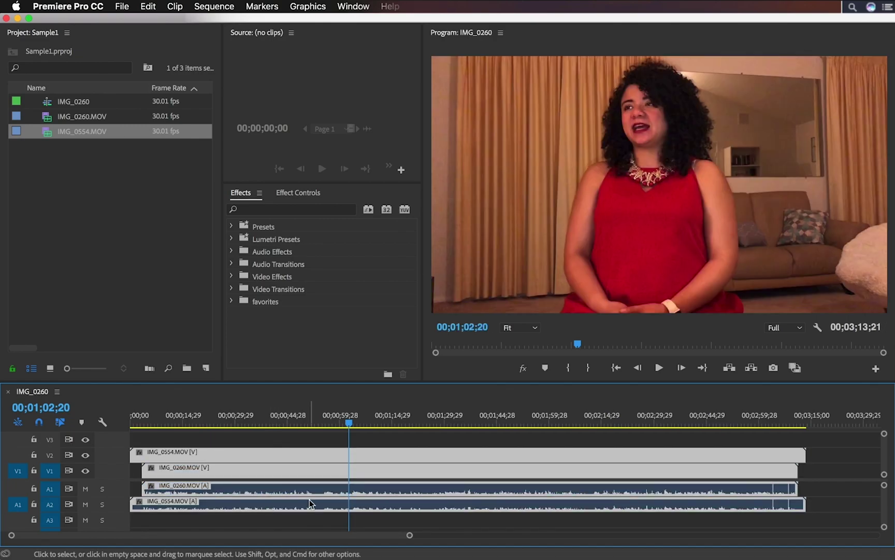
Nest the selected synchronized clips into a sequence named Interview1
right_click(316, 476)
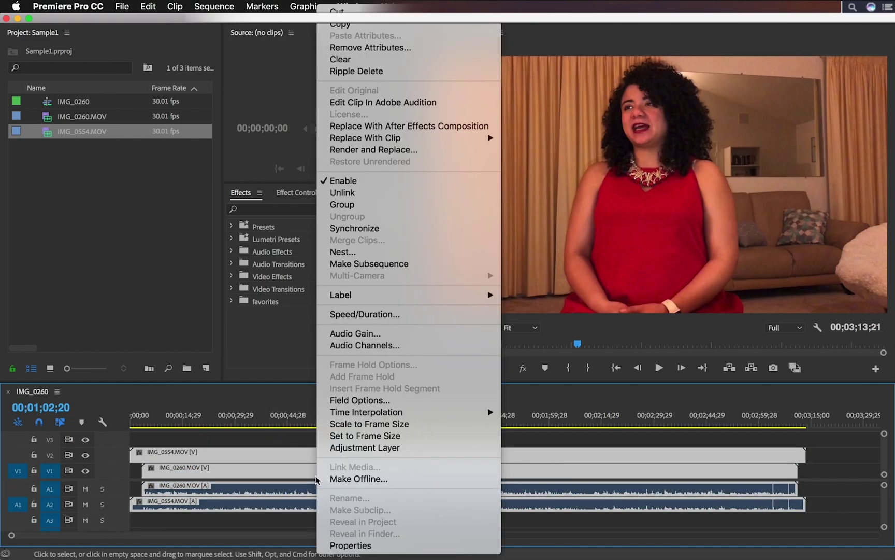
left_click(365, 253)
key("BackSpace")
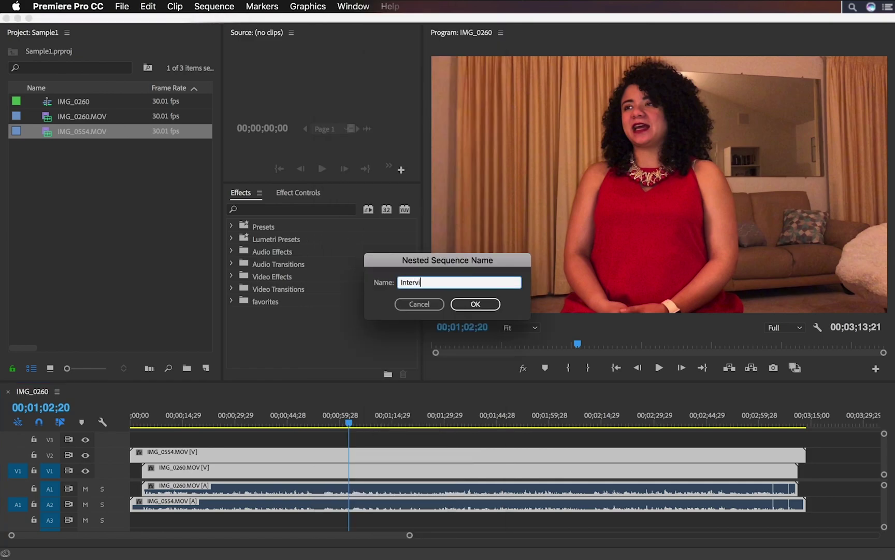
type("Interview1")
key("Return")
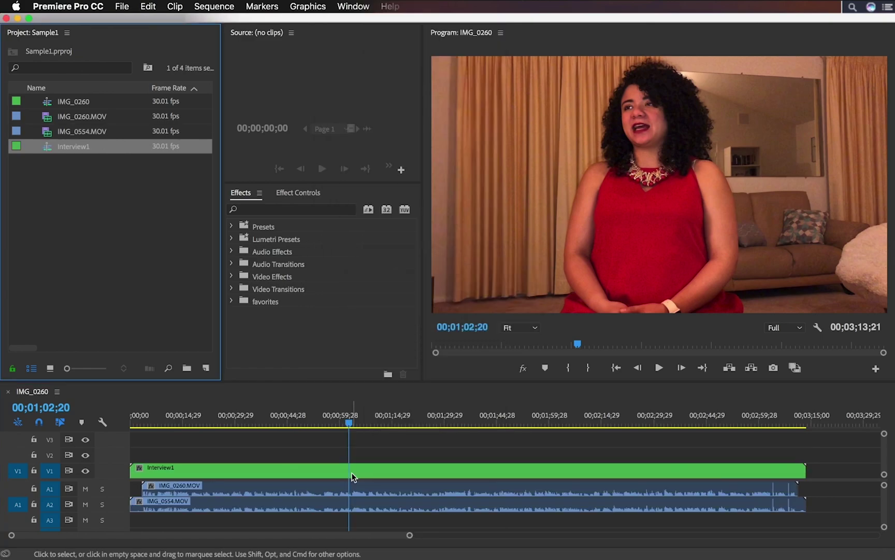
Enable multi-camera on the nested Interview1 clip in the IMG_0260 sequence
left_click(352, 476)
right_click(353, 473)
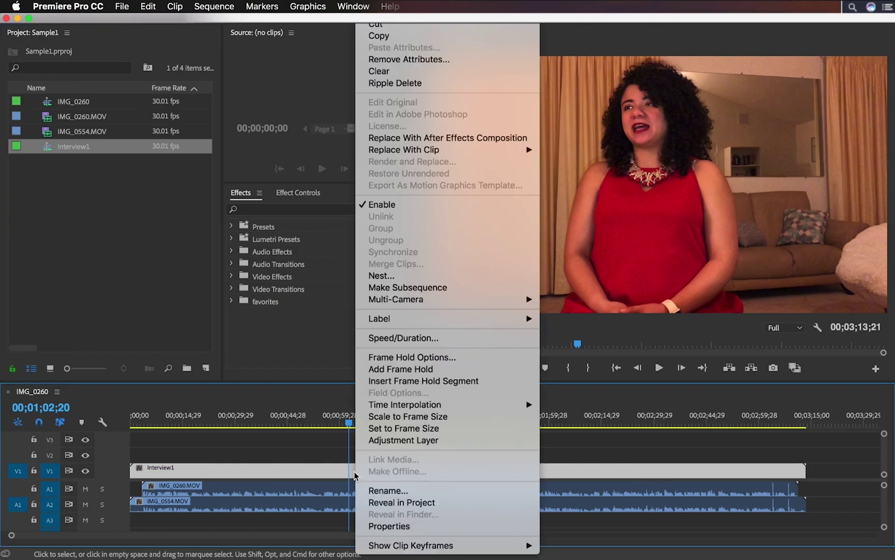
mouse_move(468, 299)
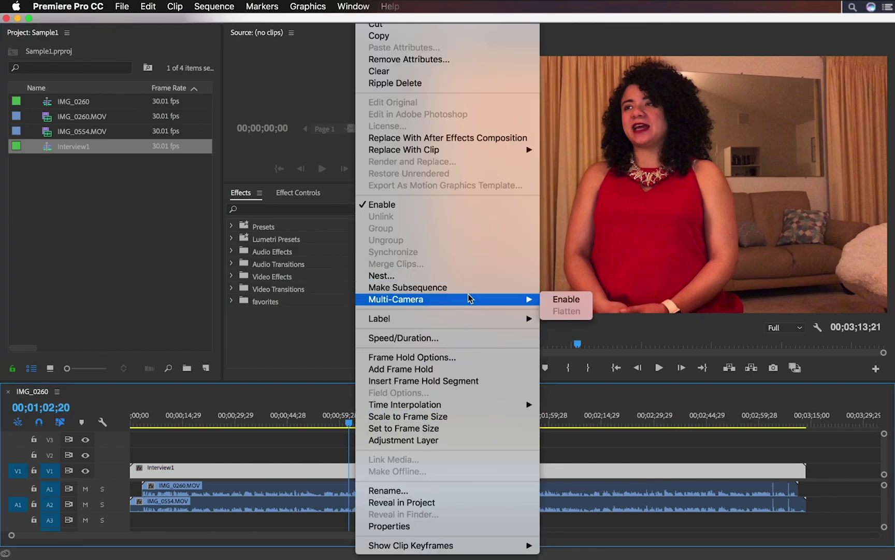
left_click(562, 300)
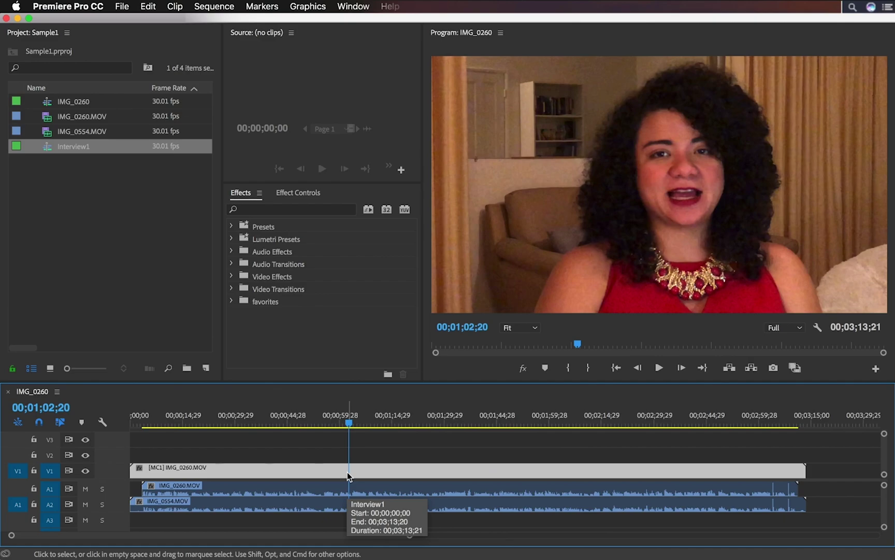
Open the nested Interview1 sequence from the multi-camera clip and examine its tracks and its project item
left_click(52, 104)
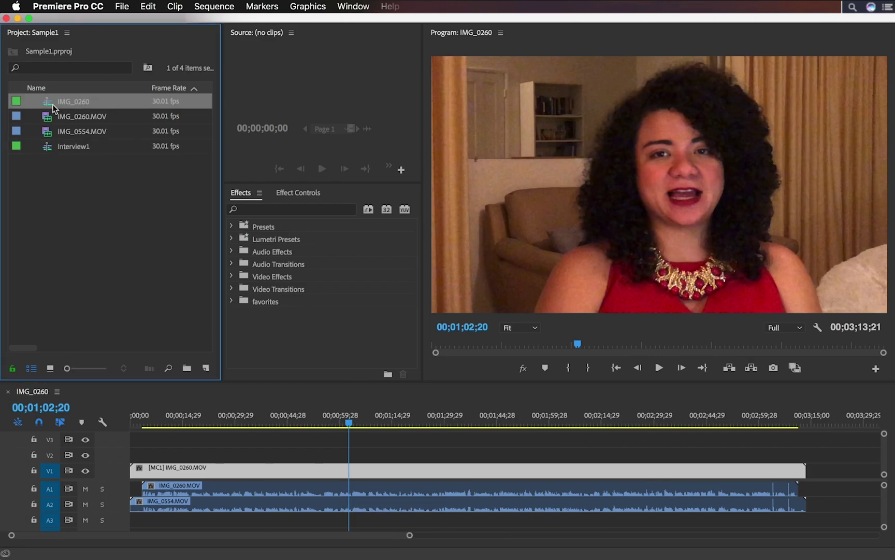
right_click(52, 104)
left_click(52, 104)
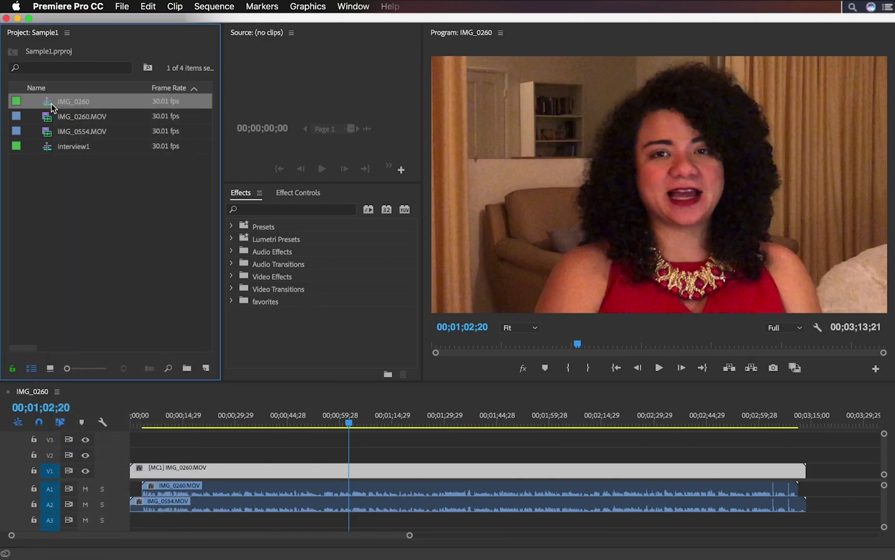
double_click(319, 474, "ctrl")
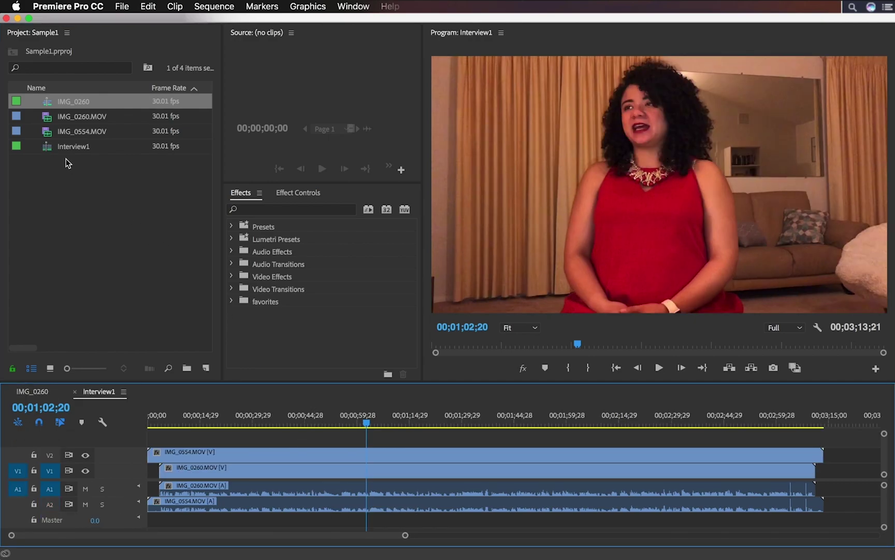
left_click(52, 150)
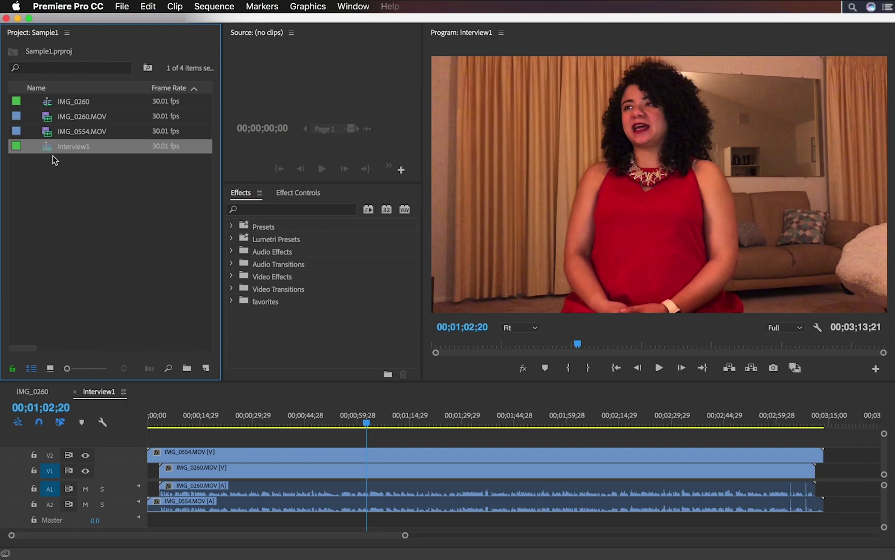
left_click(54, 160)
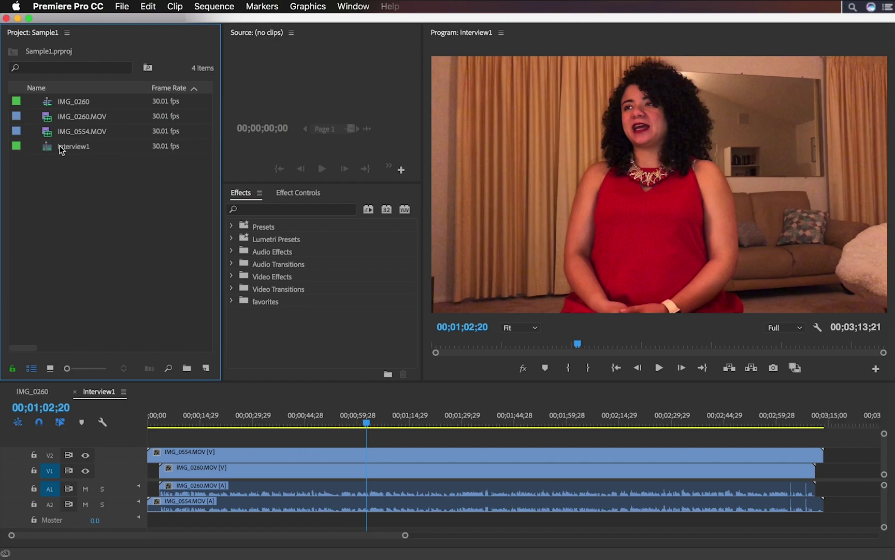
Clear all clips from the IMG_0260 sequence and place the Interview1 sequence at its start, on V1 and A1
left_click(48, 395)
left_click_drag(180, 439, 262, 523)
key("Delete")
left_click_drag(67, 146, 142, 494)
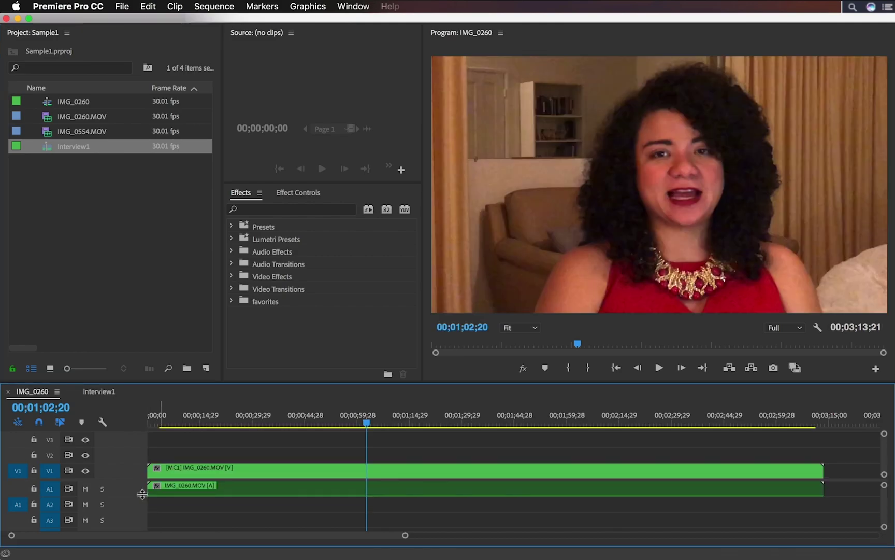
Open the Interview1 sequence from its clip in the timeline and move the playhead to about 00;01;06;15
left_click_drag(166, 473, 166, 474)
double_click(165, 475)
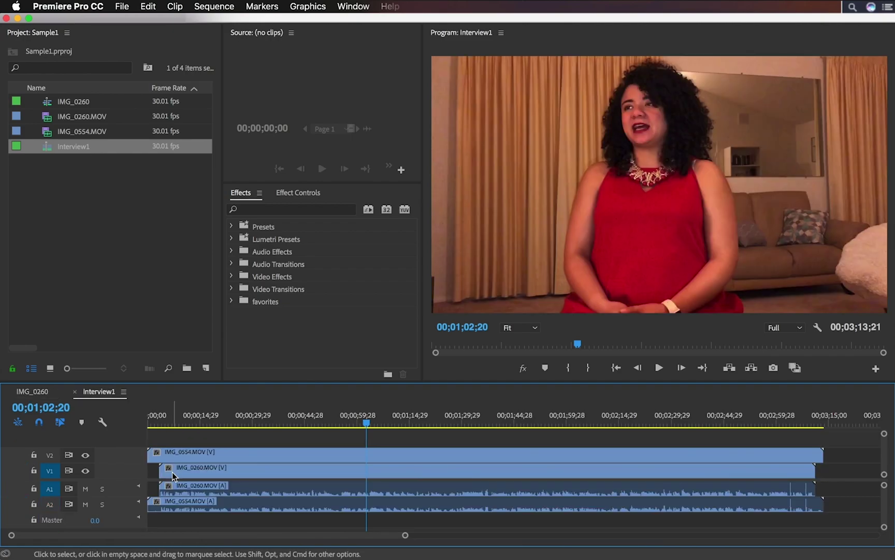
left_click(375, 422)
left_click_drag(375, 422, 380, 423)
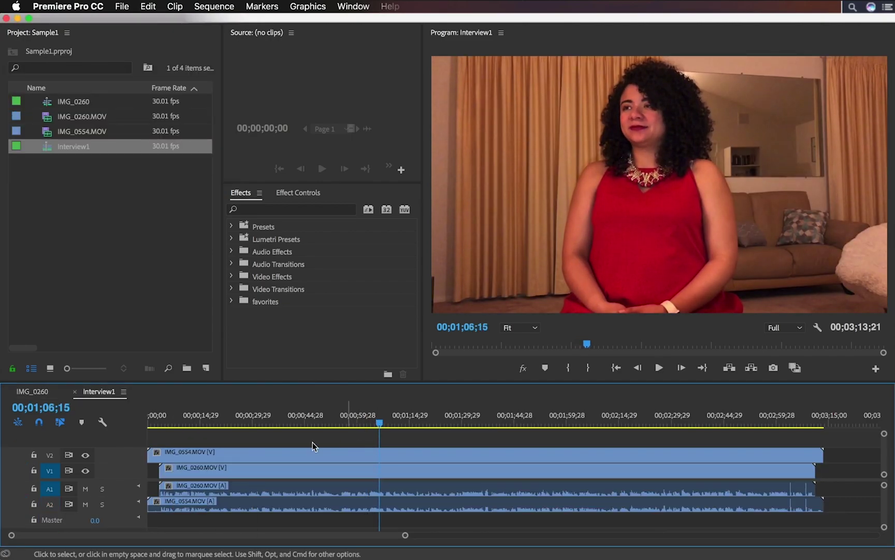
Play the Interview1 sequence while soloing A1 and A2 in turn to compare the two cameras' audio
left_click(102, 489)
key("space")
left_click(102, 488)
left_click(102, 505)
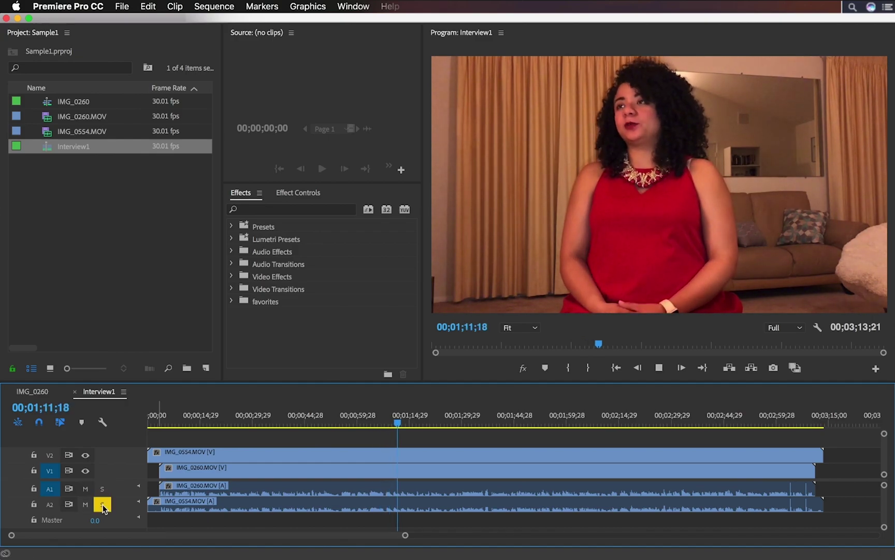
left_click(102, 504)
key("space")
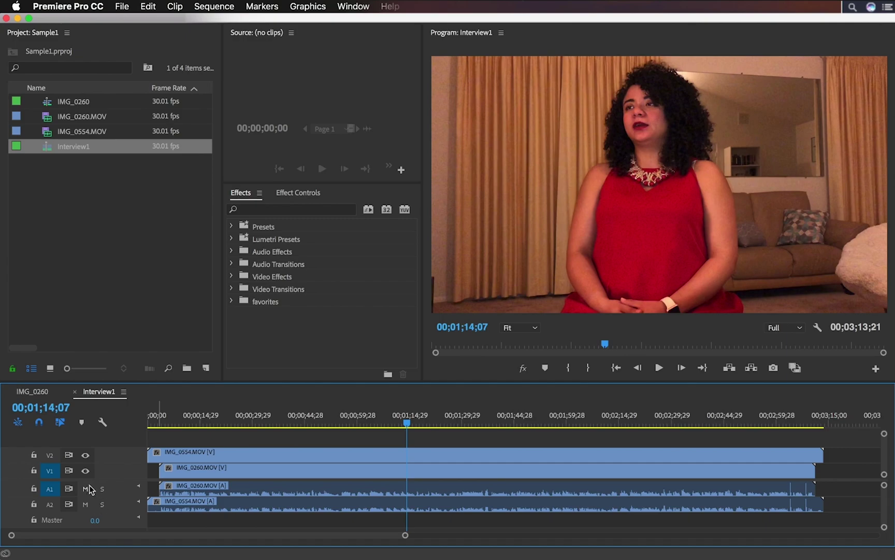
Solo audio track A1 and mute audio track A2 in the Interview1 sequence
left_click(103, 488)
left_click(86, 504)
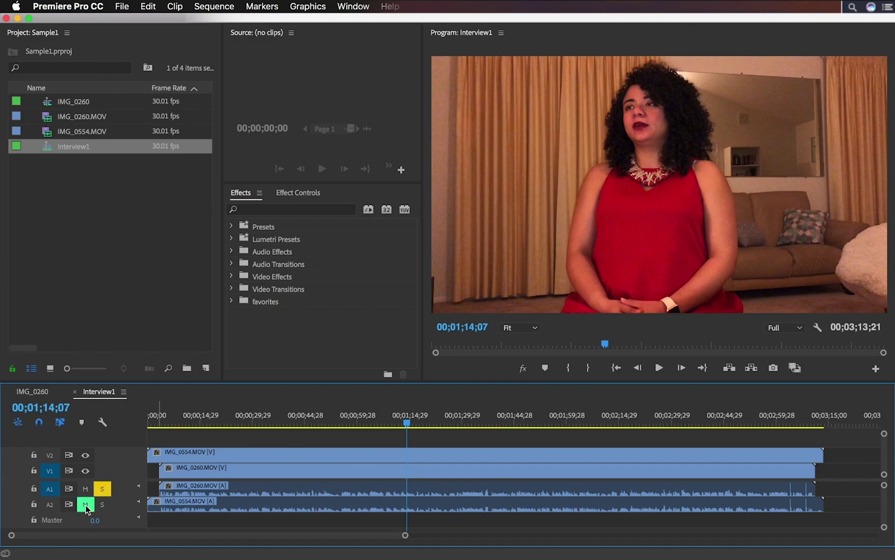
Return to the IMG_0260 sequence, expand track A1 and render the audio of its multicam clip
left_click(224, 469)
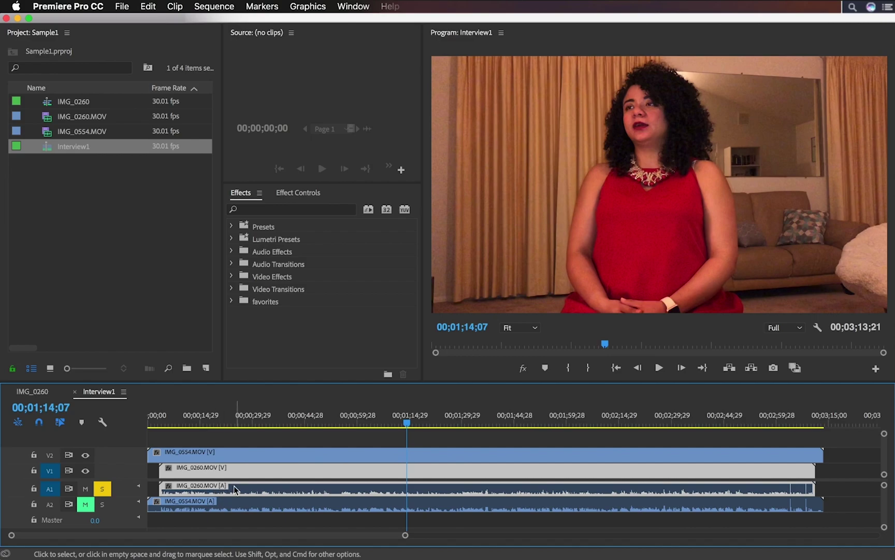
left_click(37, 392)
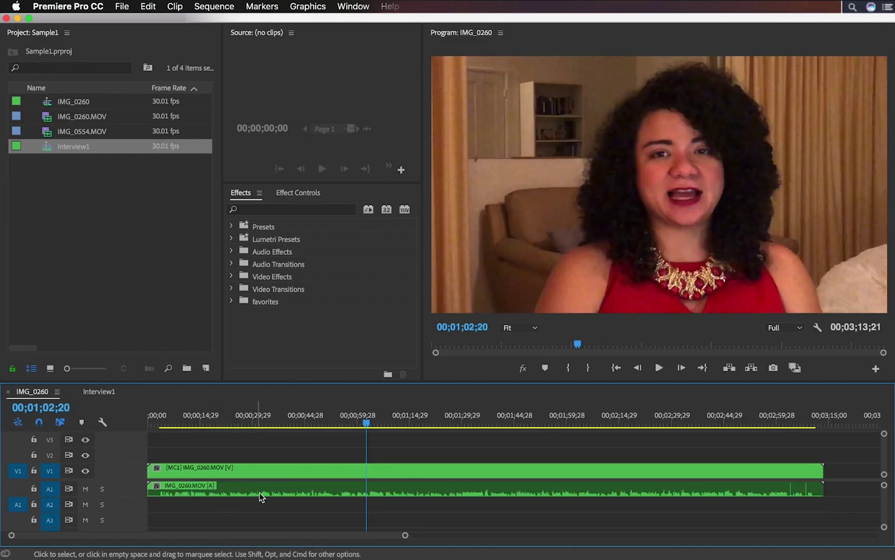
left_click(384, 491)
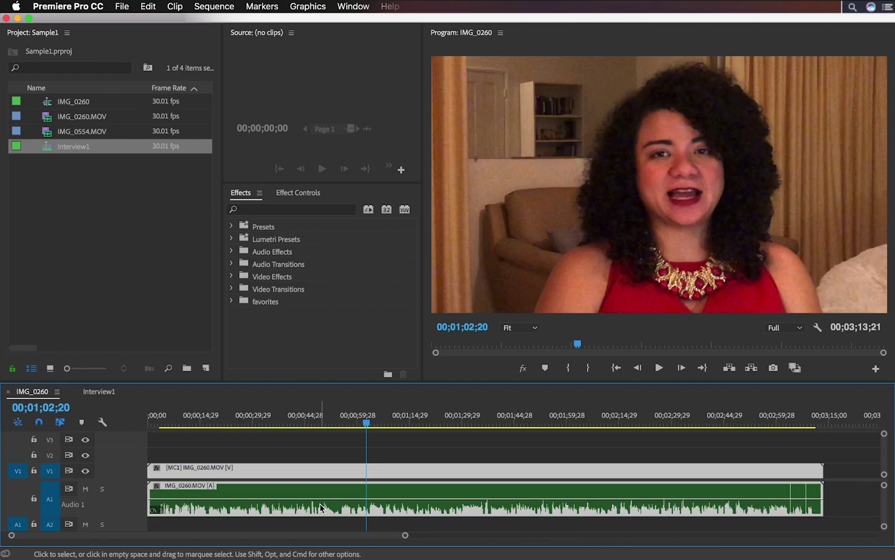
left_click(198, 7)
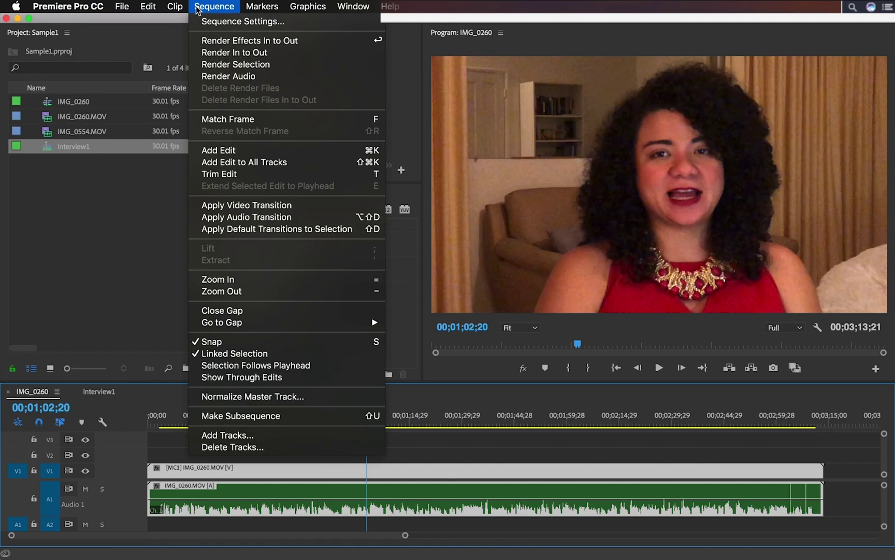
left_click(267, 76)
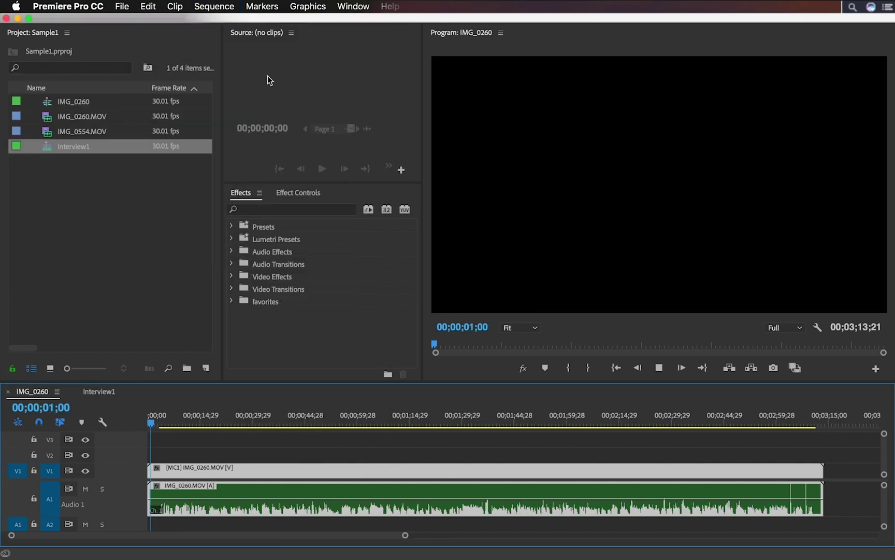
Razor the multicam clip at about 7, 17, 32, 35, 55 and 58 seconds and about 1:38 and 1:44 to isolate four short segments
key("space")
key("c")
left_click(173, 484)
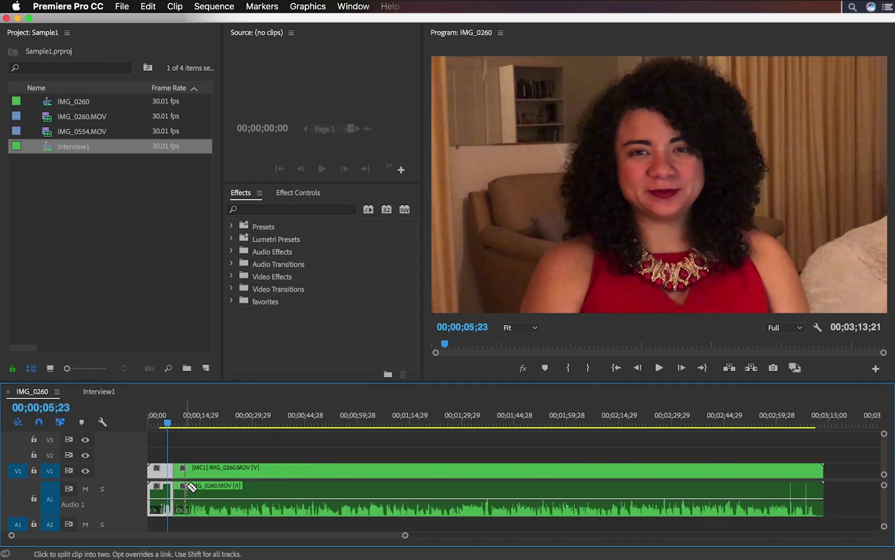
left_click(206, 482)
left_click(260, 482)
left_click(270, 481)
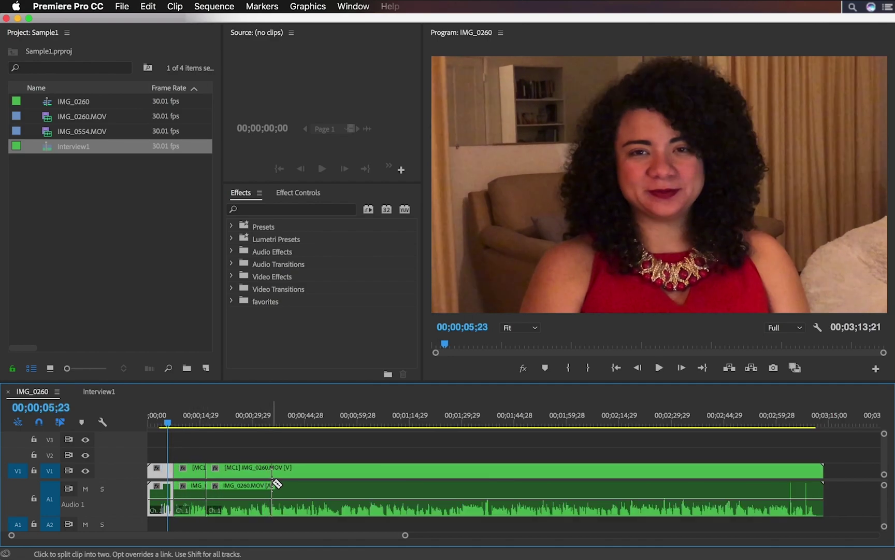
left_click(341, 482)
left_click(352, 482)
left_click(353, 482)
left_click(491, 475)
left_click(510, 473)
key("v")
Ripple delete the five unwanted segments, keeping only the four short ones starting at about 7, 32 and 55 seconds and 1:38
left_click(189, 472)
left_click(265, 471)
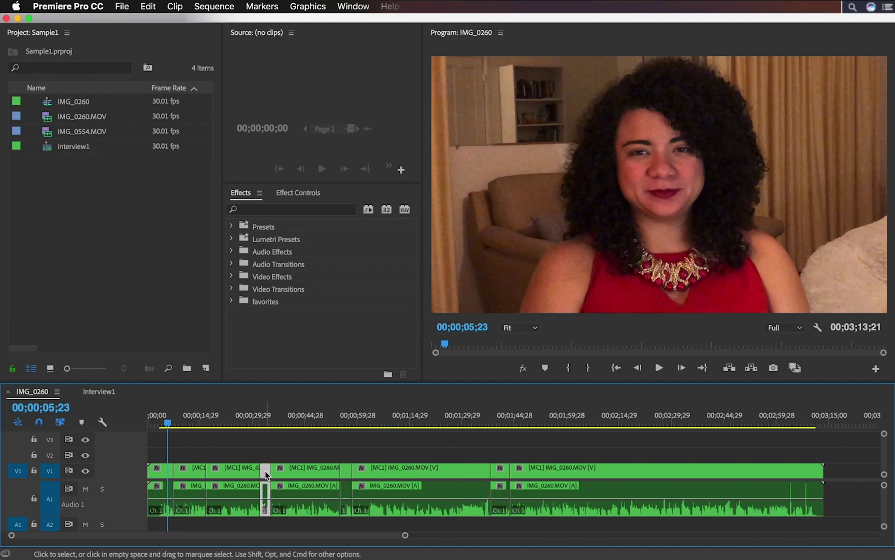
left_click(345, 470)
left_click(499, 471)
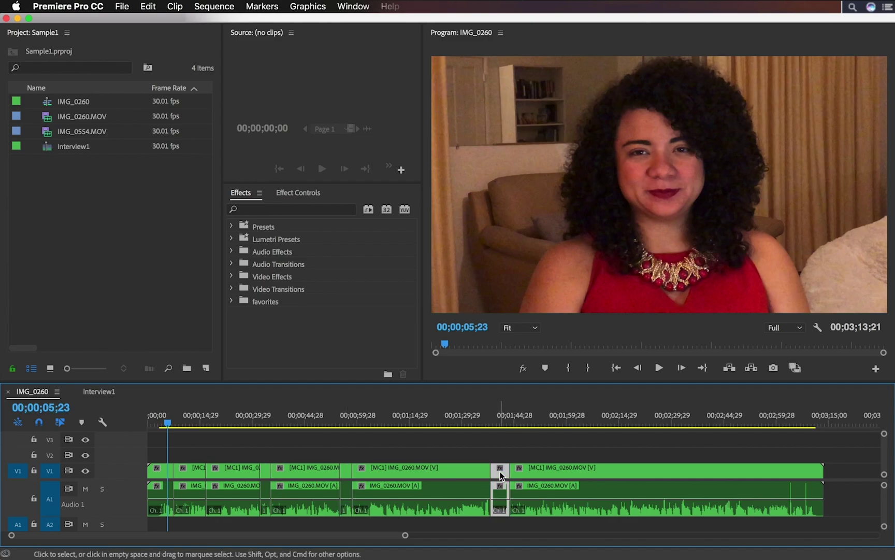
left_click(539, 469)
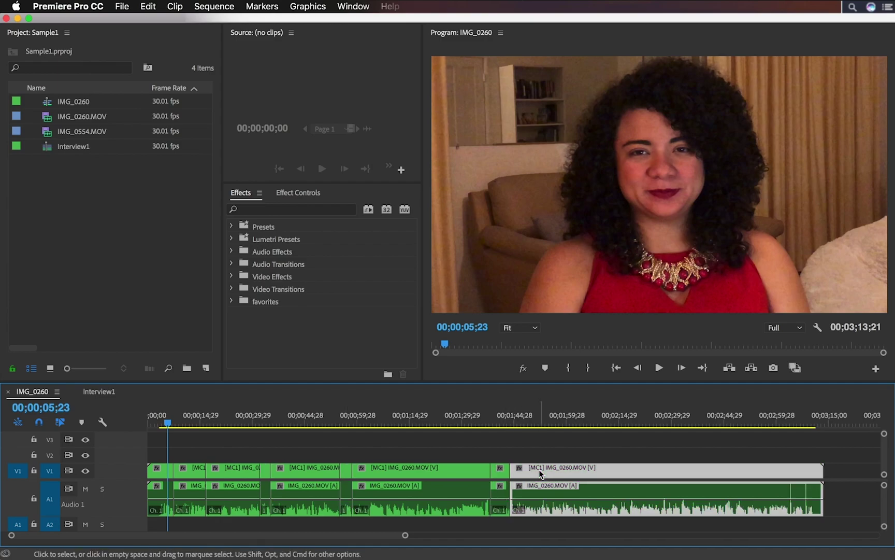
left_click(427, 471, "shift")
left_click(284, 469, "shift")
left_click(231, 469, "shift")
left_click(167, 468, "shift")
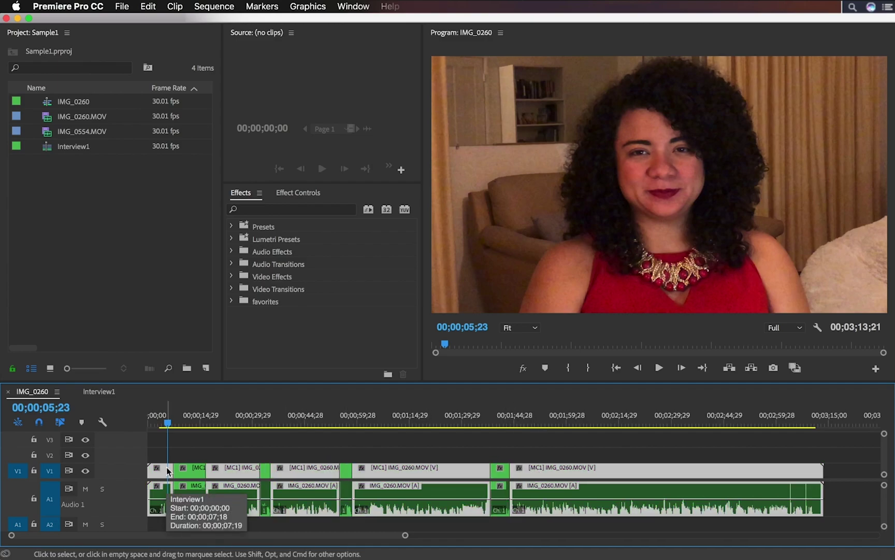
key("alt+BackSpace")
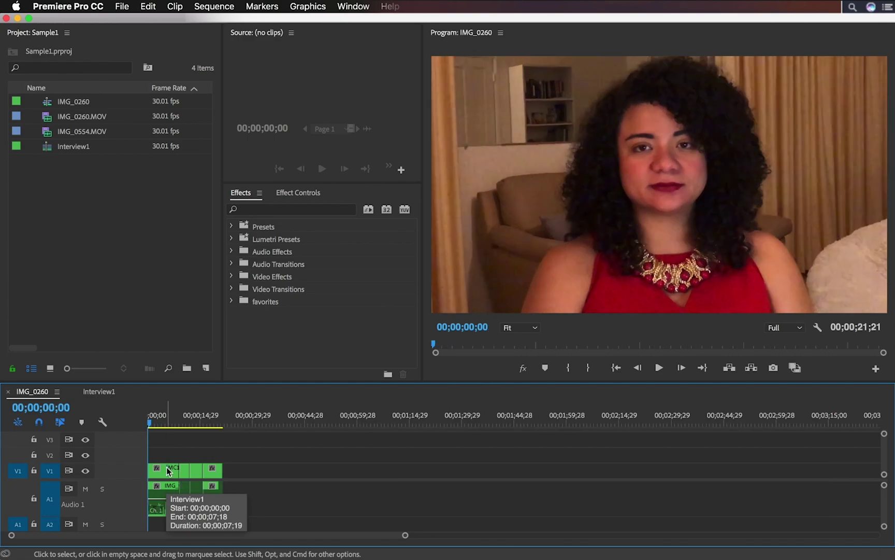
Scrub the shortened sequence to about 00;00;11;12 and set the program monitor to Multi-Camera view
key("z")
left_click_drag(233, 457, 160, 473)
key("v")
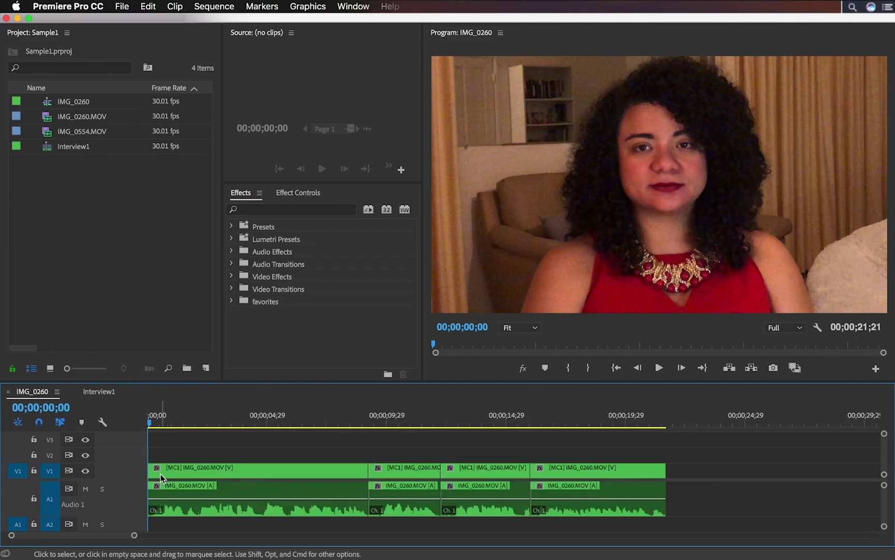
left_click(166, 473)
left_click_drag(166, 424, 420, 424)
left_click(818, 327)
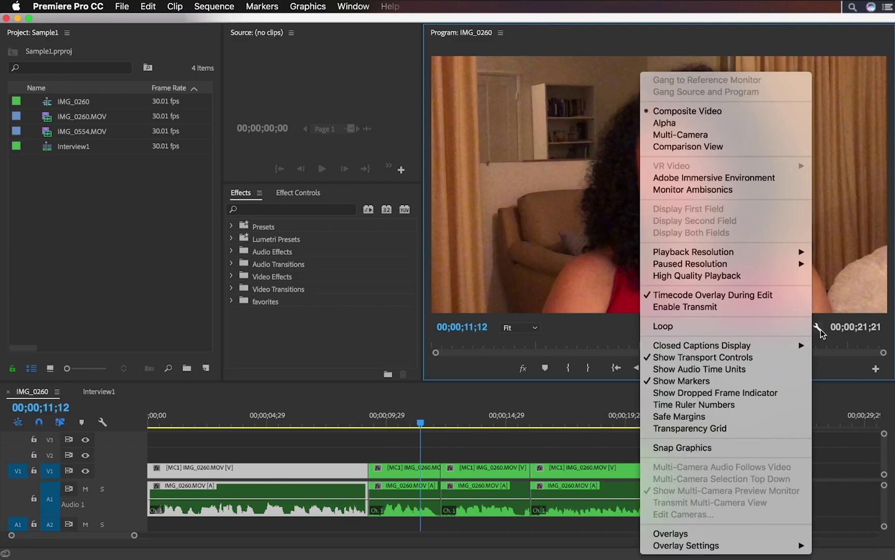
left_click(730, 133)
Play the sequence from its start, cutting live to the IMG_0554 camera at about 3 seconds and back to IMG_0260 at about 6 seconds
left_click_drag(419, 424, 163, 434)
key("space")
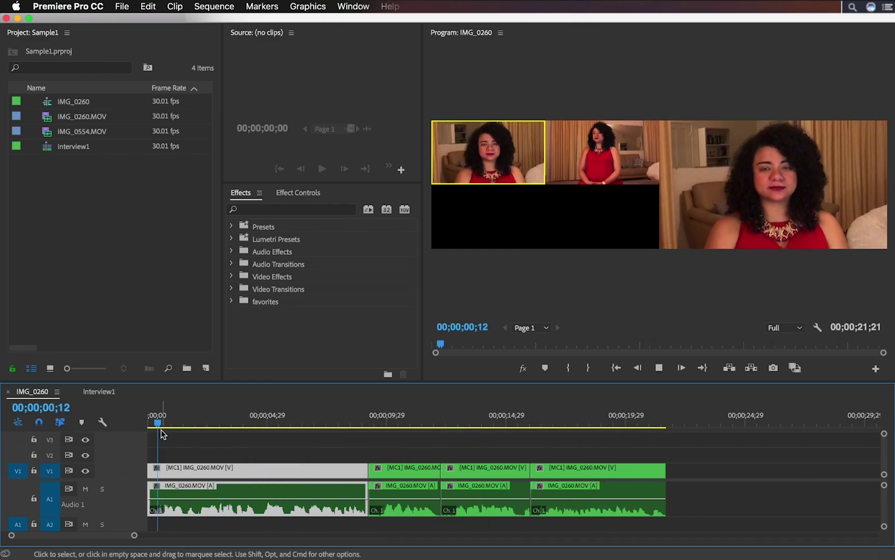
left_click(605, 164)
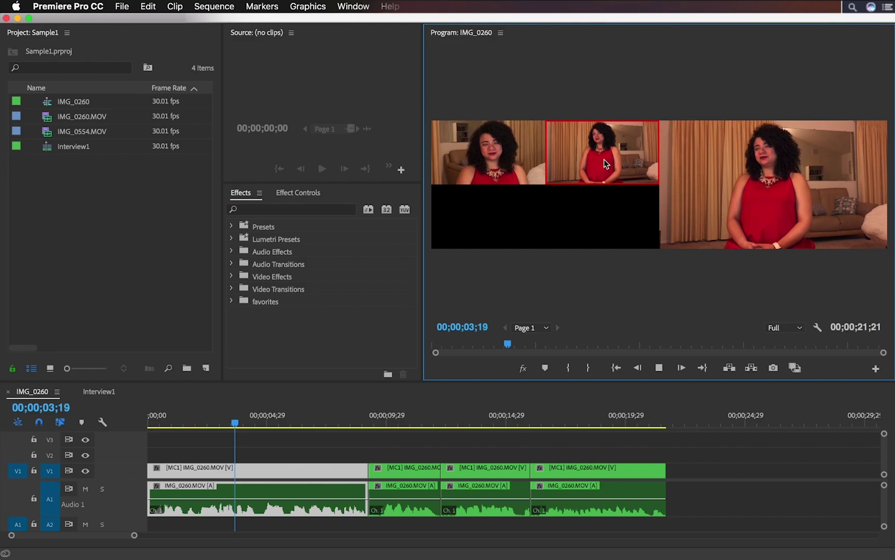
left_click(518, 160)
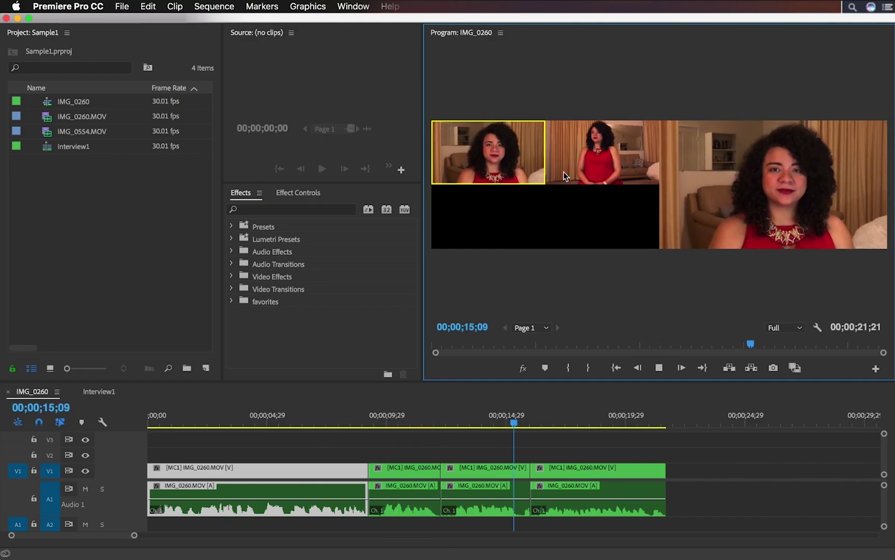
key("space")
Switch the original third segment, at 00;00;14;00, to the IMG_0554 camera angle
left_click(568, 468)
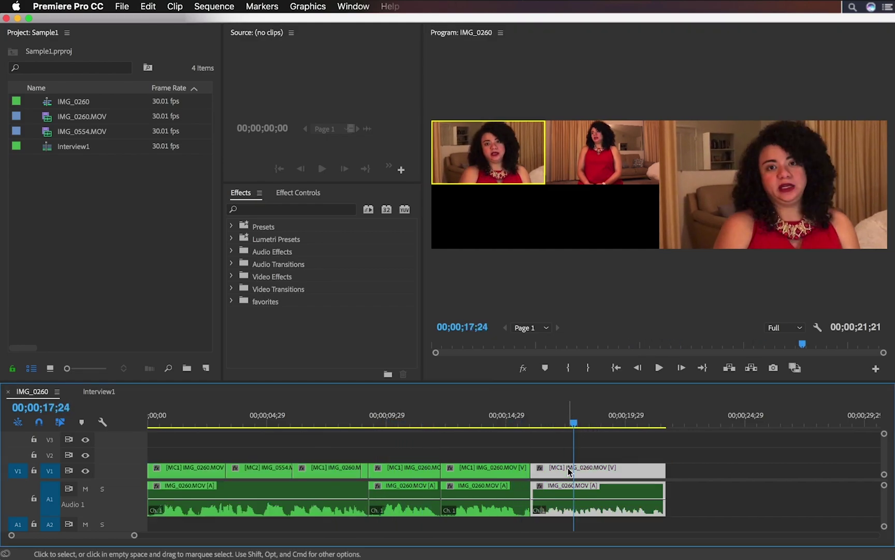
left_click(483, 421)
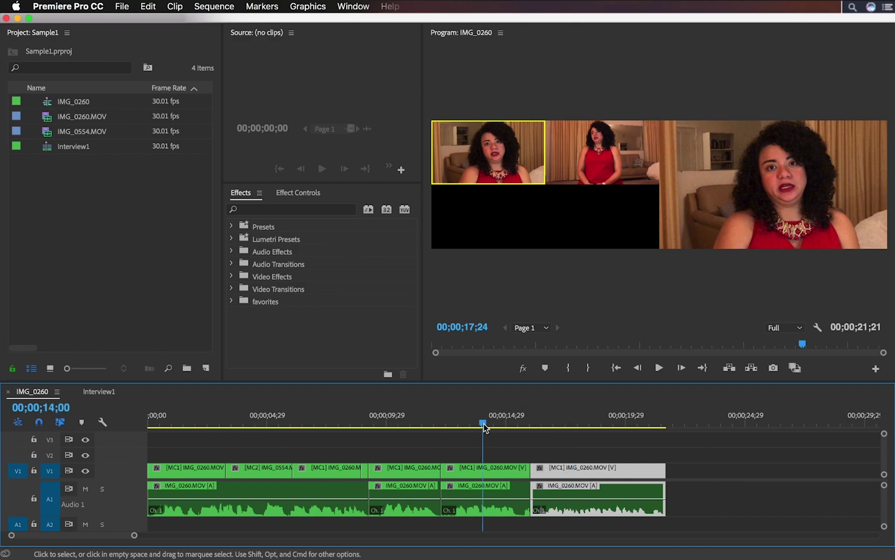
left_click(489, 471)
left_click(580, 155)
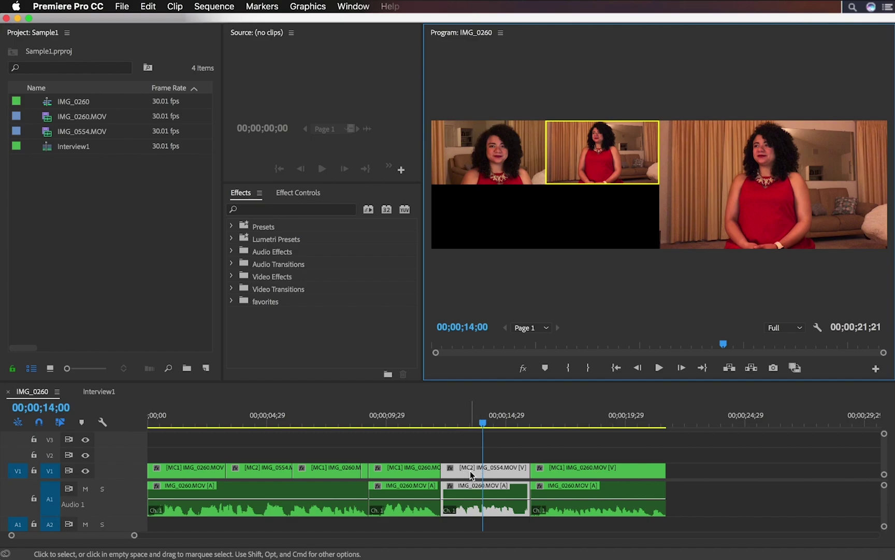
Roll the camera cut near 00;00;08;29 back to about 8 seconds so the IMG_0554 angle starts earlier, and scrub through the result
left_click_drag(398, 416, 364, 417)
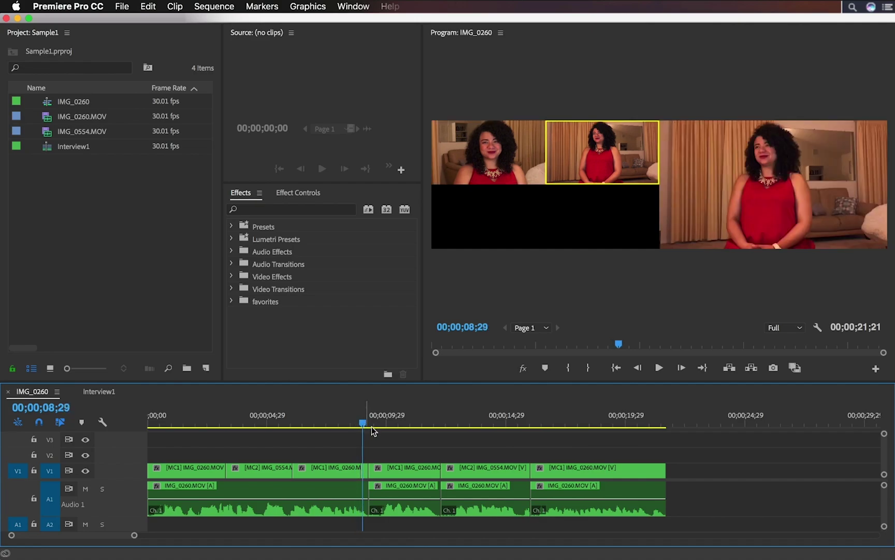
left_click_drag(365, 469, 335, 472)
left_click_drag(360, 418, 673, 420)
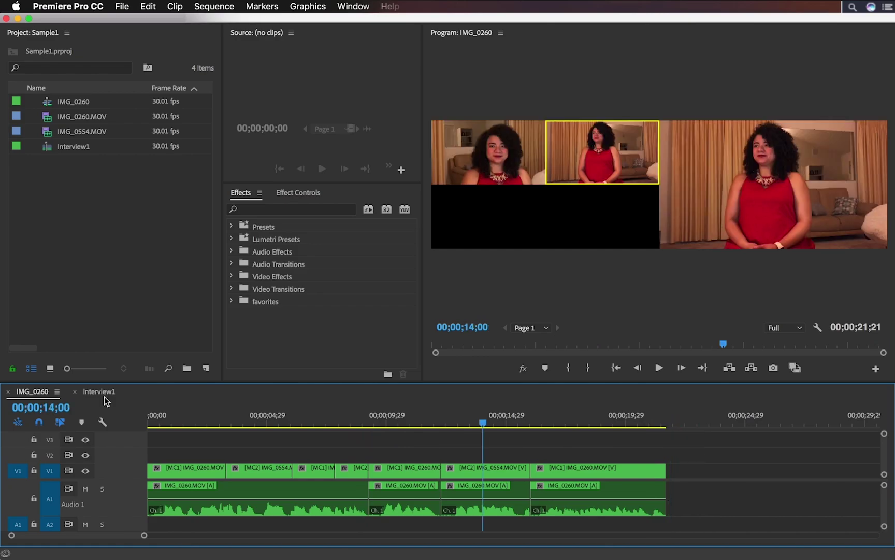
Look over the Interview1 sequence's tracks, and play the uncut IMG_0260 sequence from its start
left_click(101, 391)
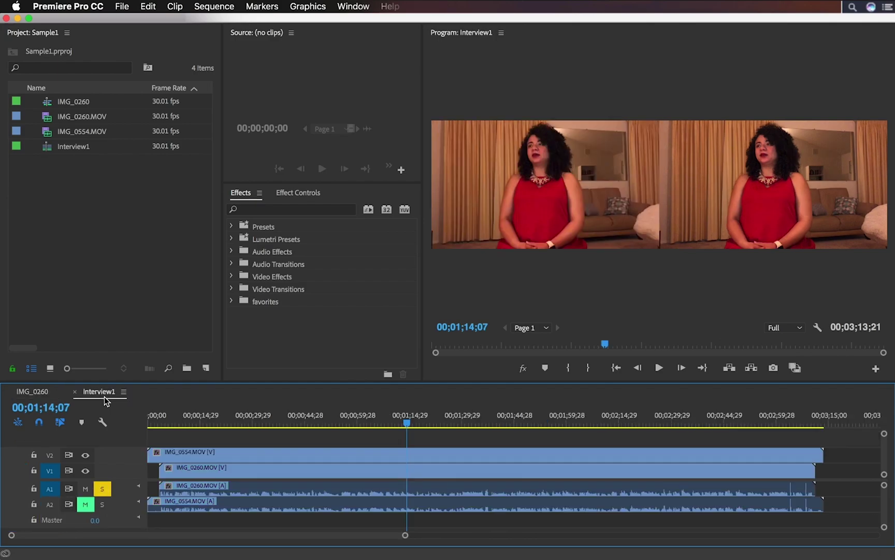
left_click(47, 393)
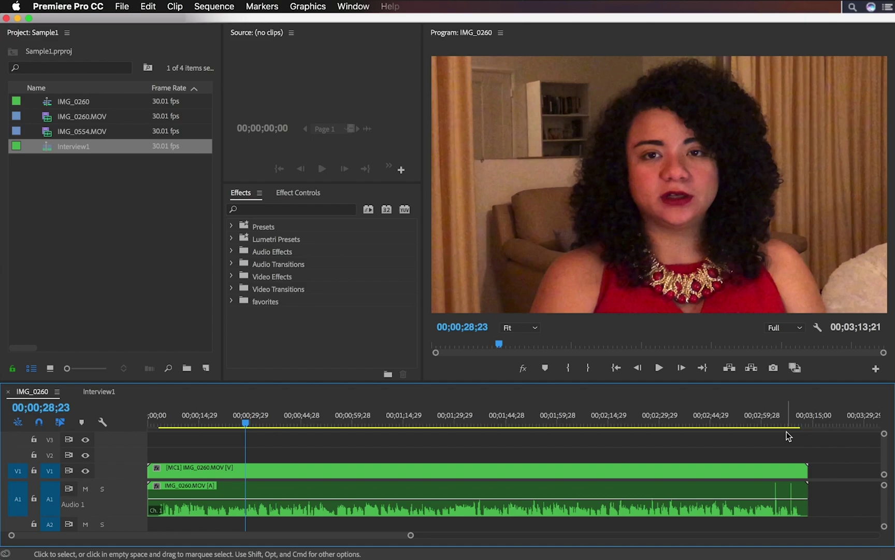
left_click(154, 421)
key("space")
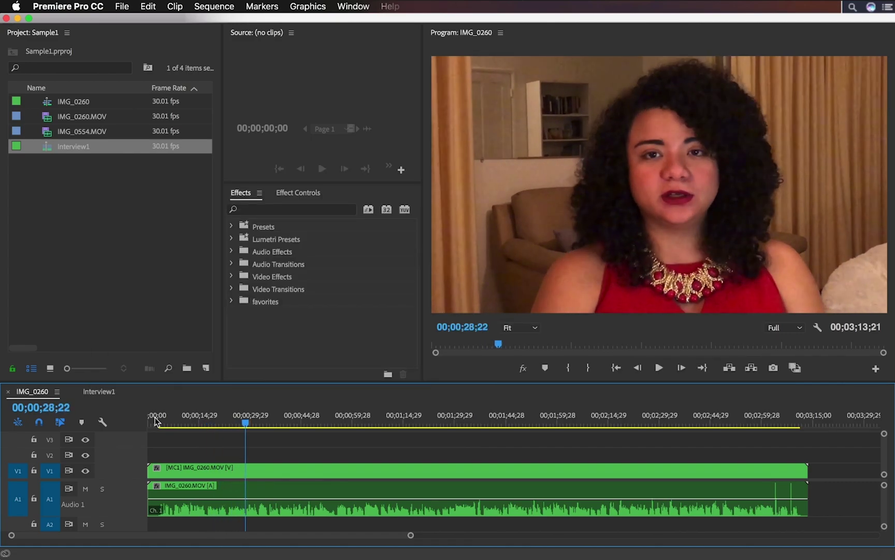
Razor the IMG_0260 sequence's clip at about 24 seconds and 00;00;28;22, and raise that segment's video to V2
key("c")
left_click(228, 496)
left_click(245, 492)
key("v")
left_click(236, 471)
left_click_drag(236, 471, 236, 463)
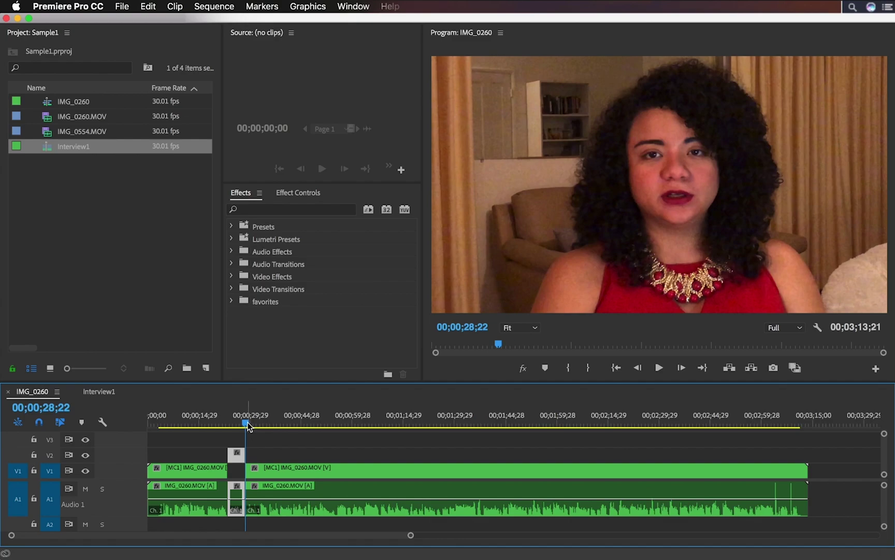
Review playback from about 37 seconds, razor the clip at about 49 seconds and 00;00;56;05, and raise that segment's video to V2
left_click_drag(248, 426, 276, 422)
key("space")
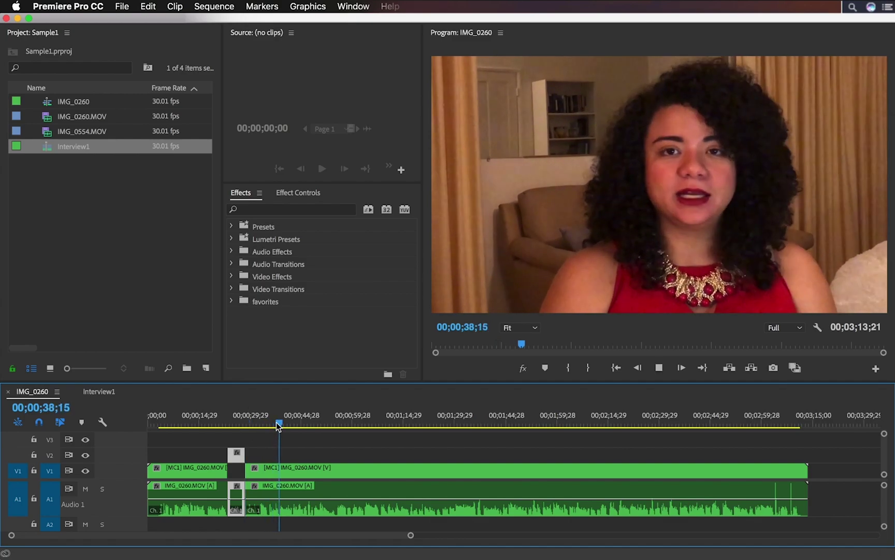
key("space")
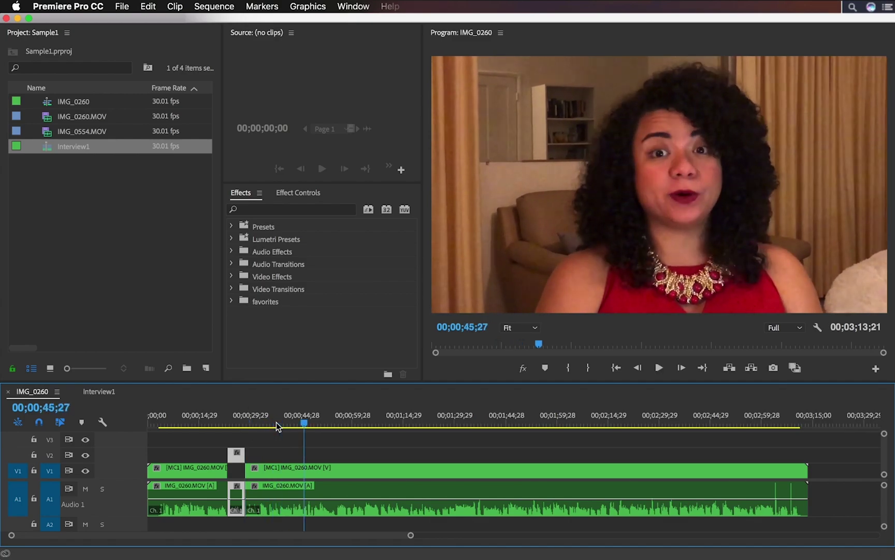
key("space")
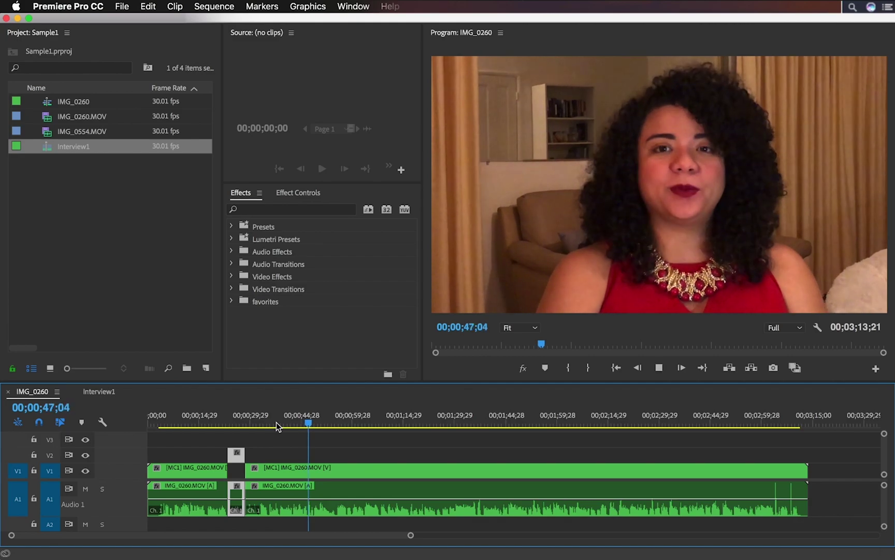
key("space")
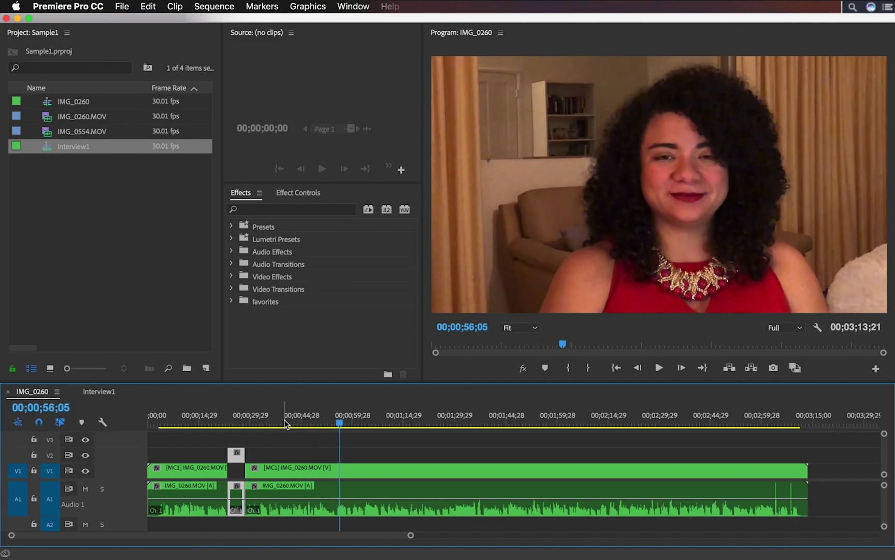
key("c")
left_click(315, 494)
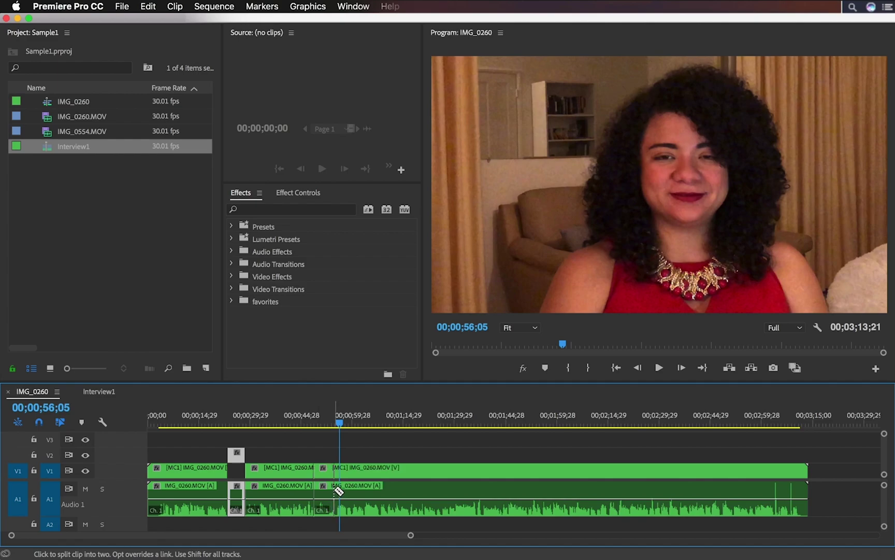
left_click(339, 491)
key("z")
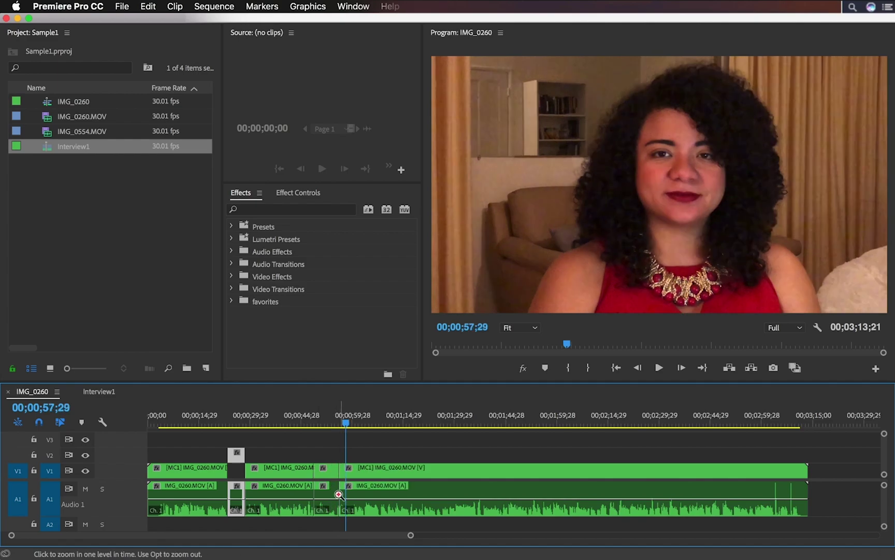
left_click_drag(330, 497, 353, 517)
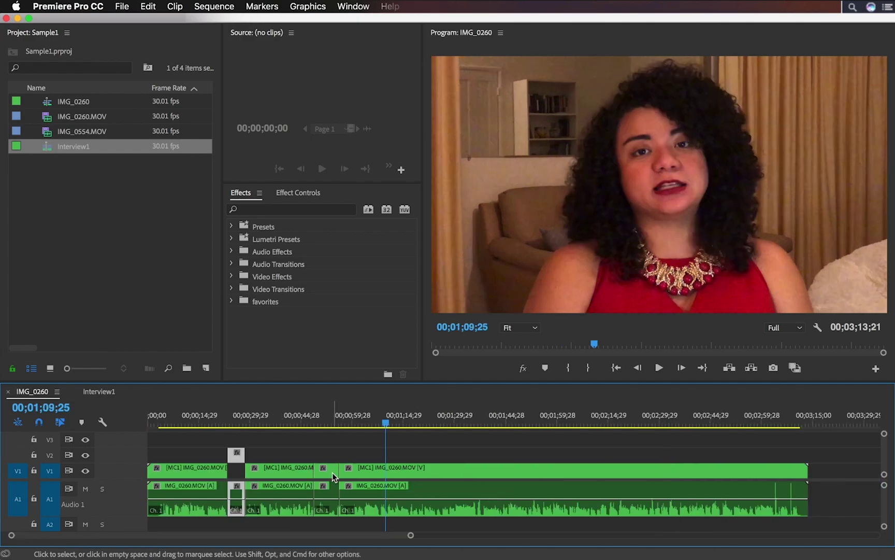
left_click_drag(332, 472, 331, 459)
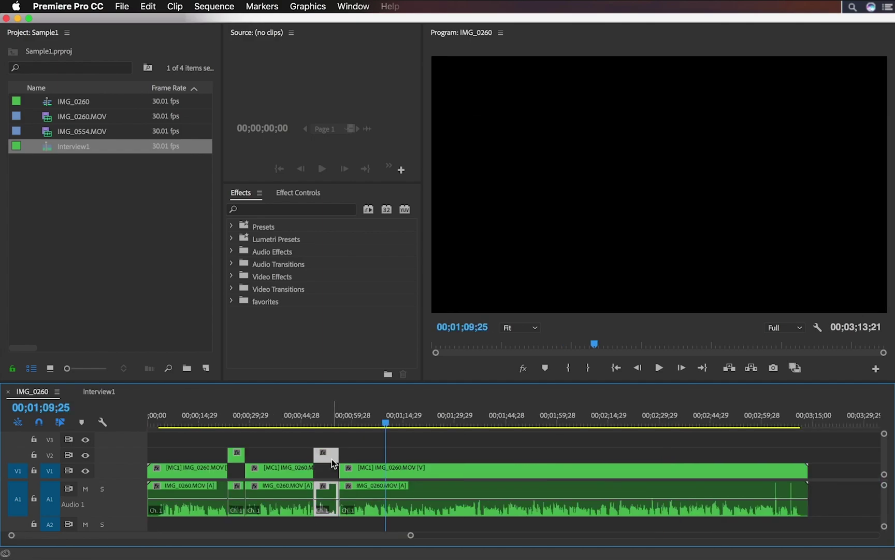
left_click_drag(385, 425, 380, 427)
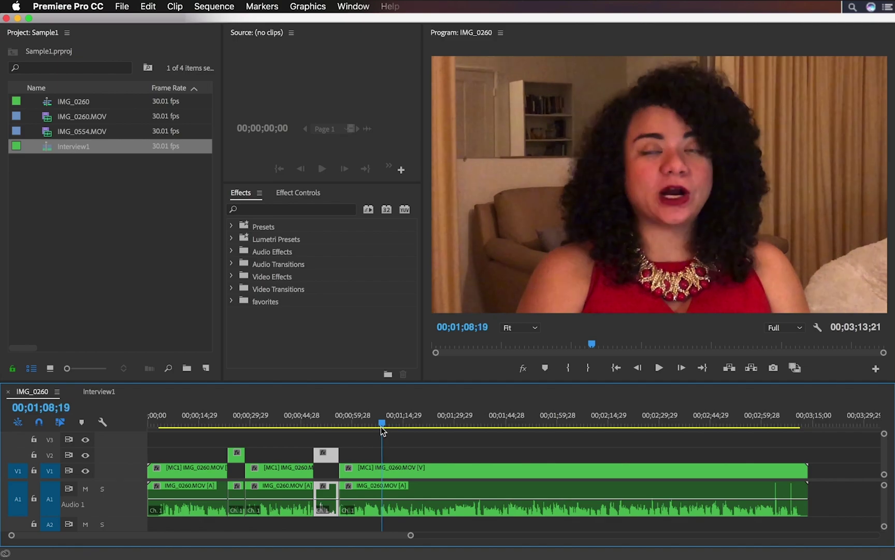
Razor the IMG_0260 sequence's clip at about 00;01;03 and at 00;01;08;19, and raise that segment's video to V2
key("c")
left_click(365, 501)
left_click(382, 496)
key("v")
left_click(374, 471)
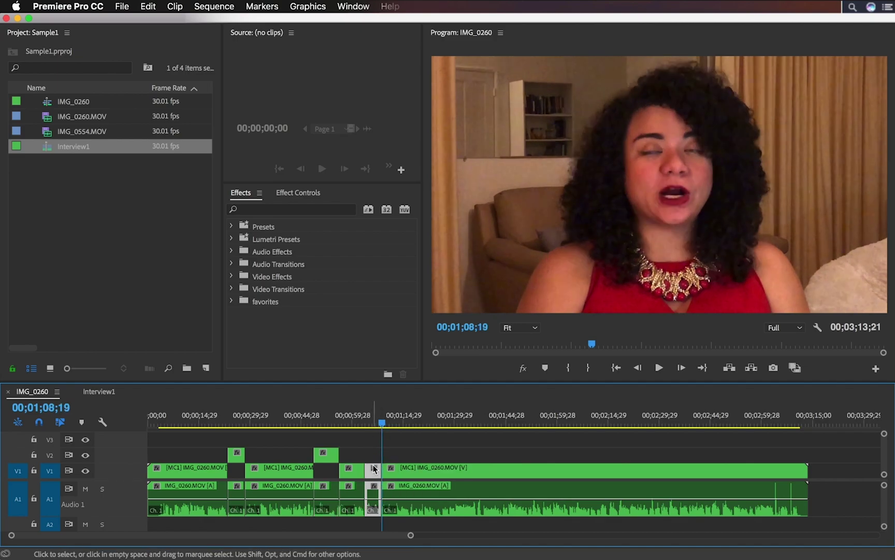
left_click_drag(374, 471, 374, 454)
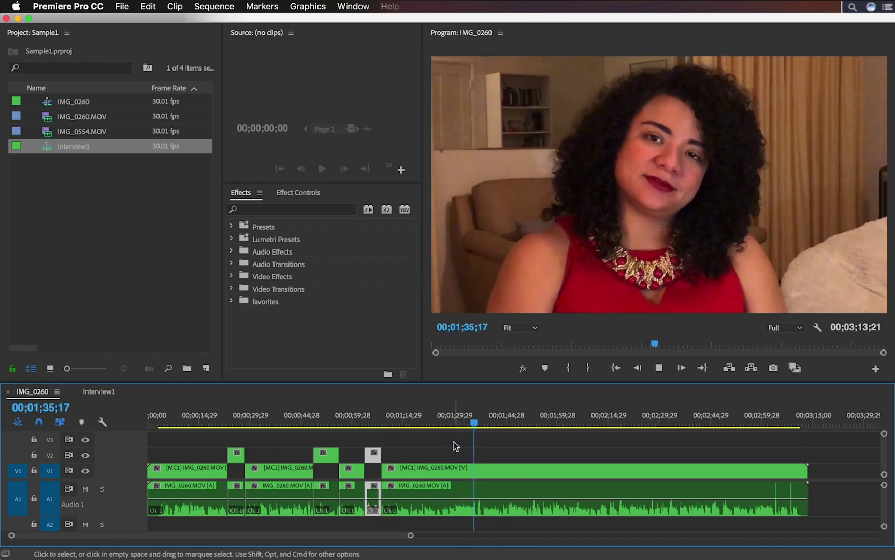
Razor the clip at 00;01;29;28 and 00;01;36;09, and raise that segment's video to V2
left_click_drag(455, 421, 450, 420)
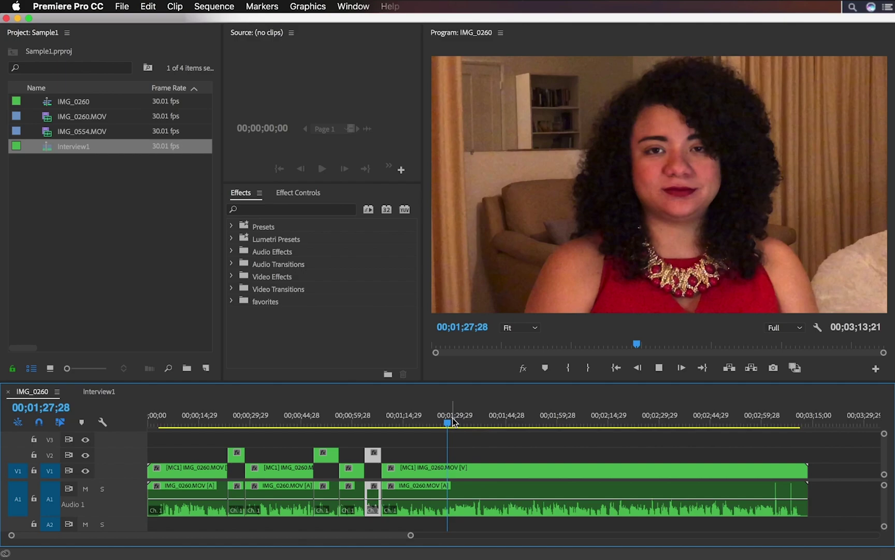
key("c")
left_click(456, 468)
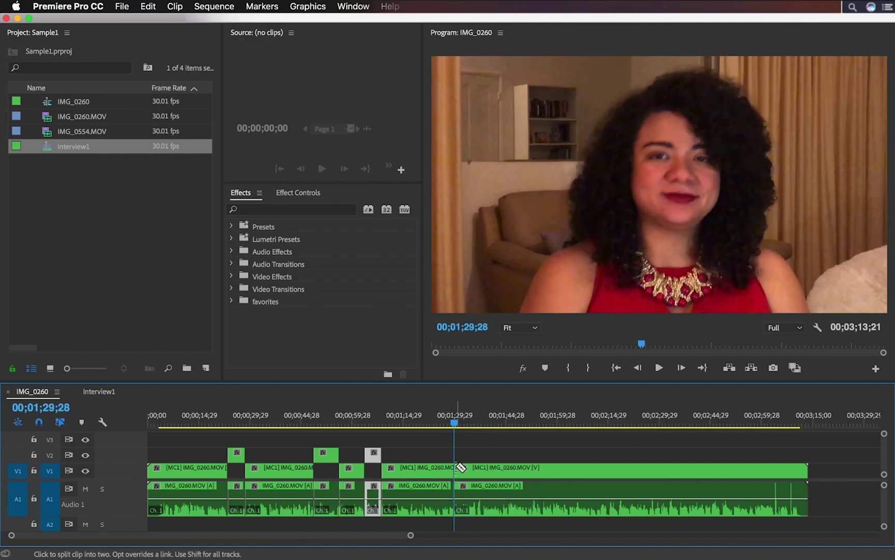
key("space")
left_click(476, 470)
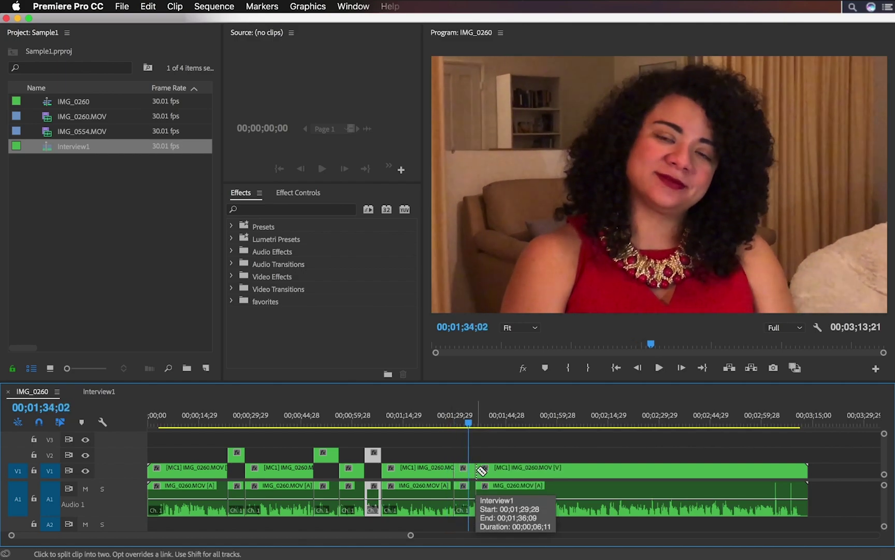
key("v")
left_click_drag(464, 470, 462, 455)
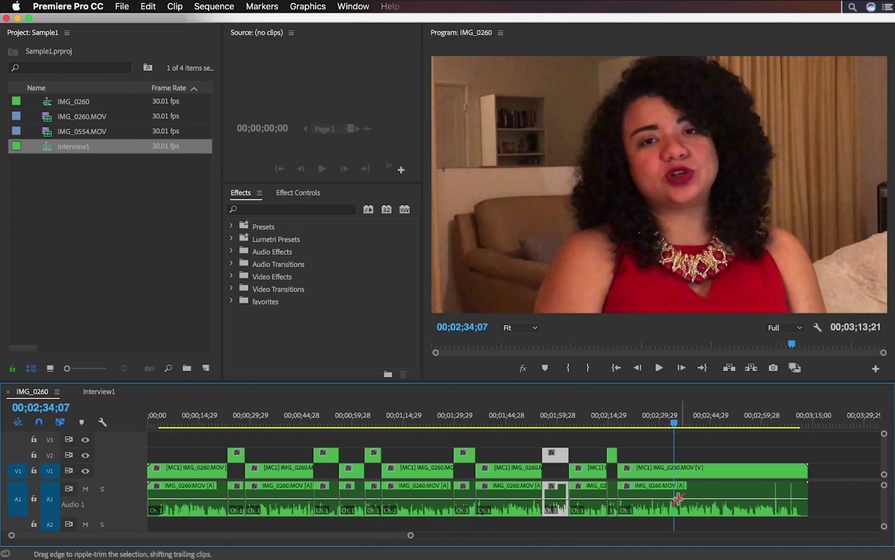
Raise the segment starting at 00;02;34;07 to V2, and ripple-delete all leftover V1 clips with their audio
left_click(704, 453)
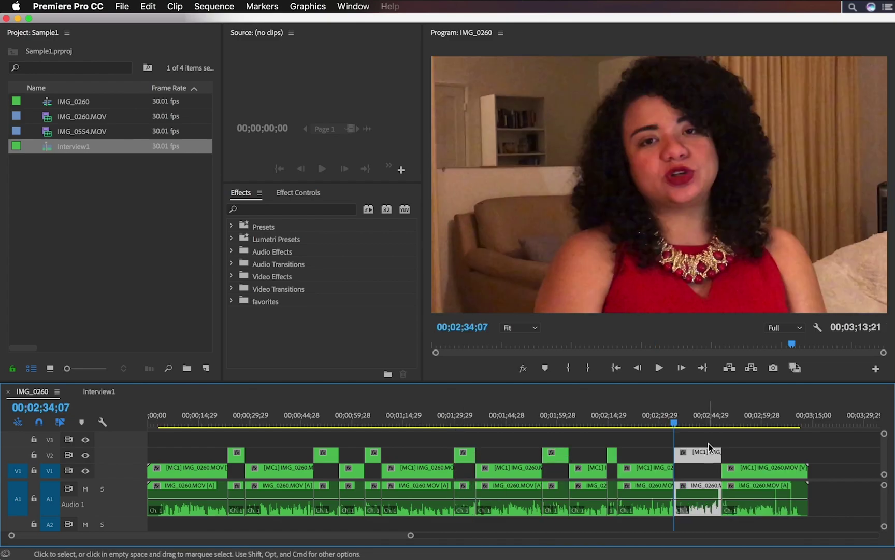
left_click(709, 443)
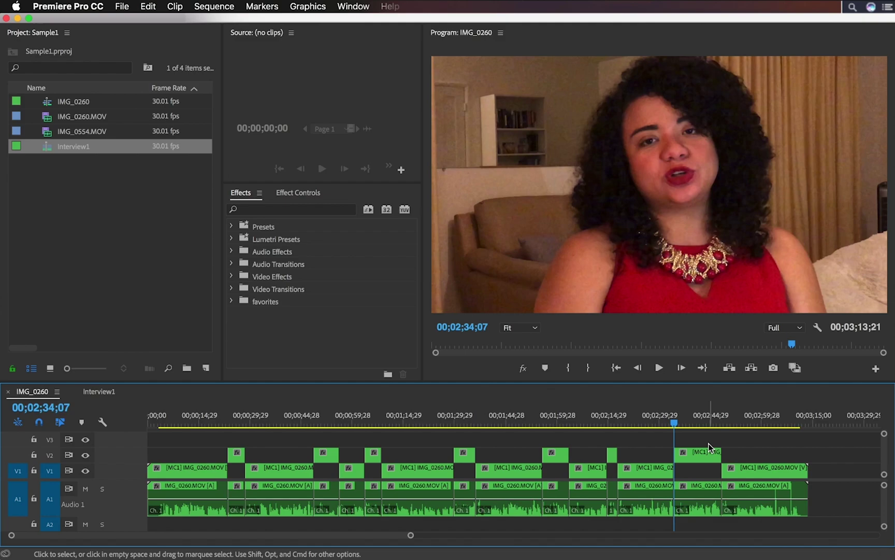
key("a")
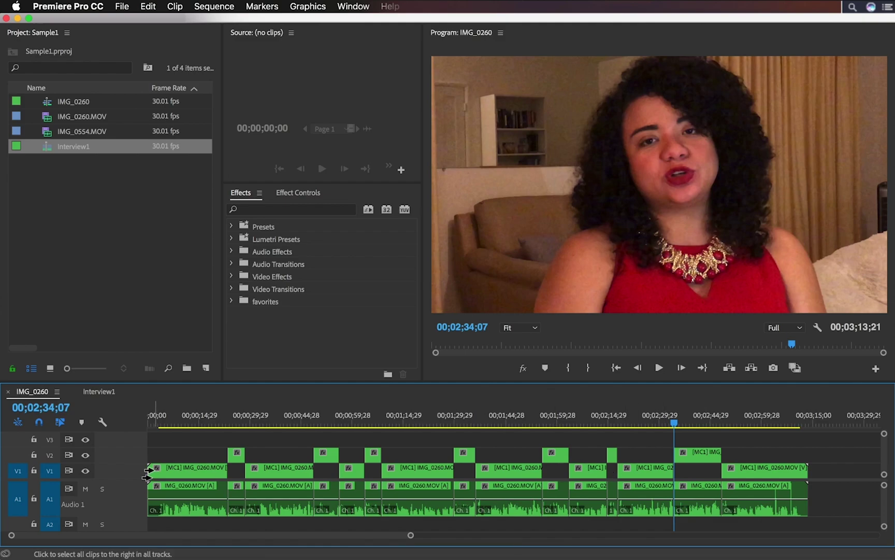
left_click(150, 473)
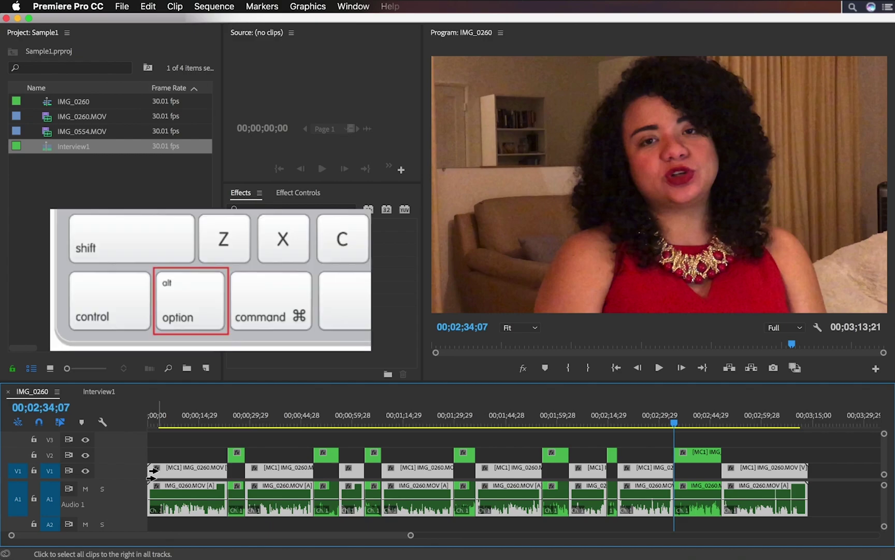
key("alt+Delete")
key("v")
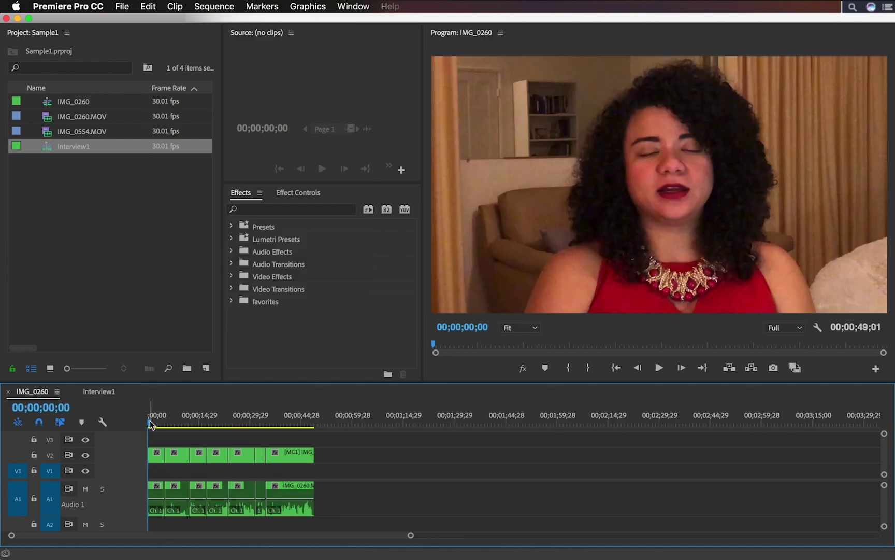
Ripple-trim the ends of the second and third V2 clips by roughly one second each
mouse_move(150, 424)
left_mouse_down()
mouse_move(314, 422)
mouse_move(150, 421)
left_mouse_up()
key("backslash")
left_click_drag(314, 456, 298, 456)
left_click_drag(382, 451, 365, 452)
left_click(357, 458)
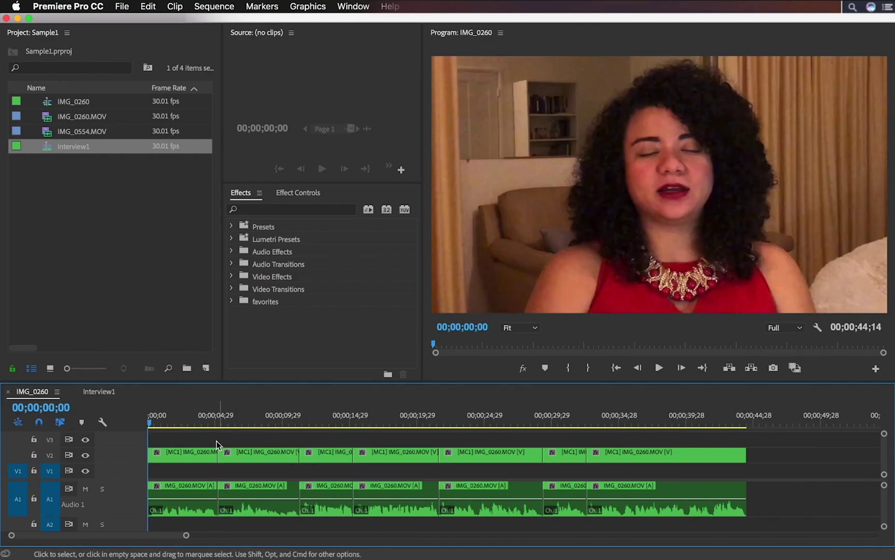
Move all the clips' video from V2 down to V1, and play the assembled sequence from its start
key("super+a")
left_click_drag(680, 460, 680, 470)
left_click(748, 421)
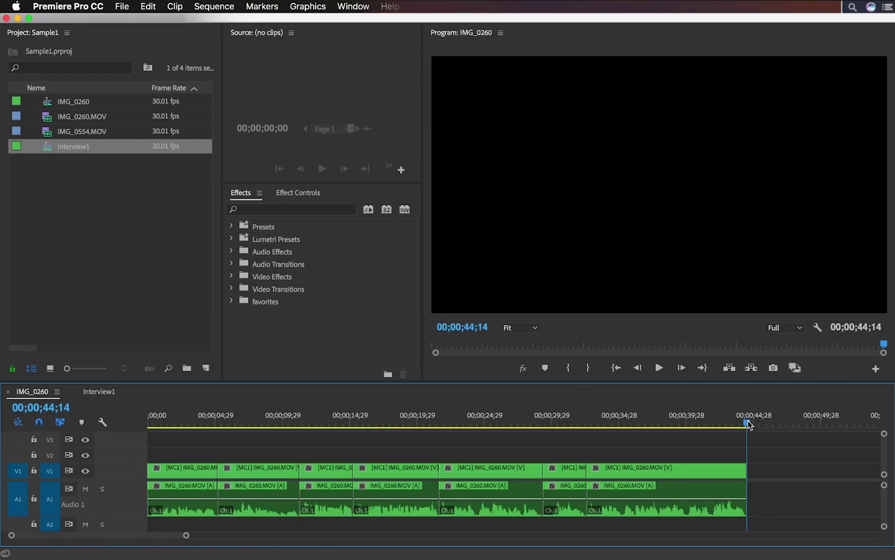
left_click_drag(748, 421, 144, 430)
key("space")
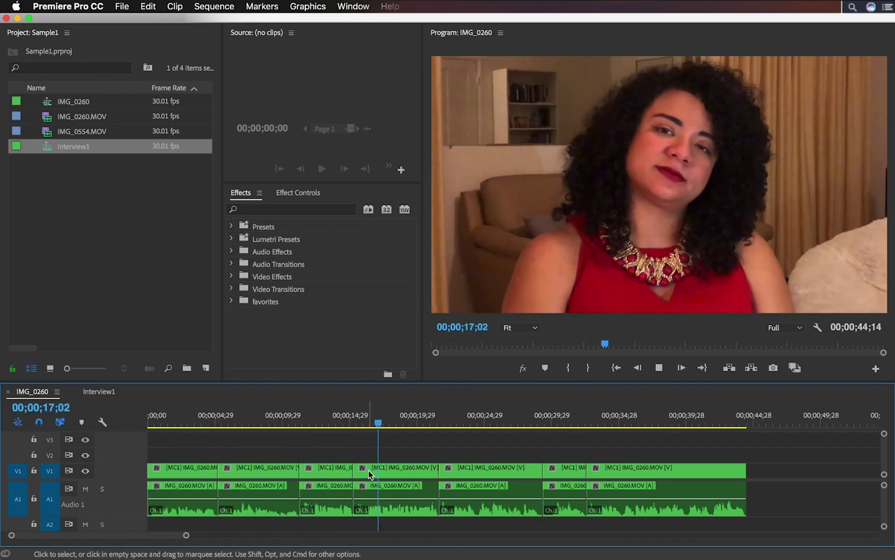
Rearrange the soundbites by inserting the fourth clip at the sequence start and the fifth clip directly after it, without leaving gaps
left_click(371, 469)
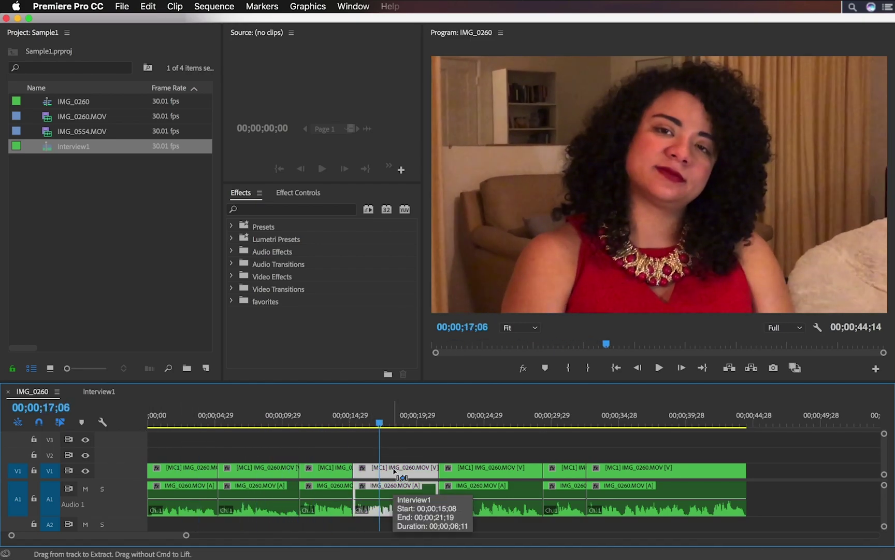
left_click_drag(393, 468, 158, 468)
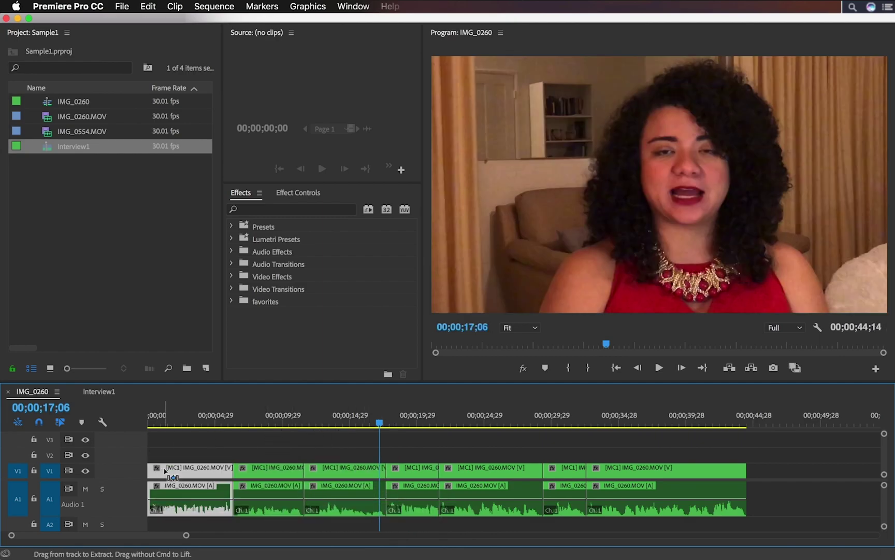
left_click(290, 458)
left_click_drag(484, 474, 282, 476)
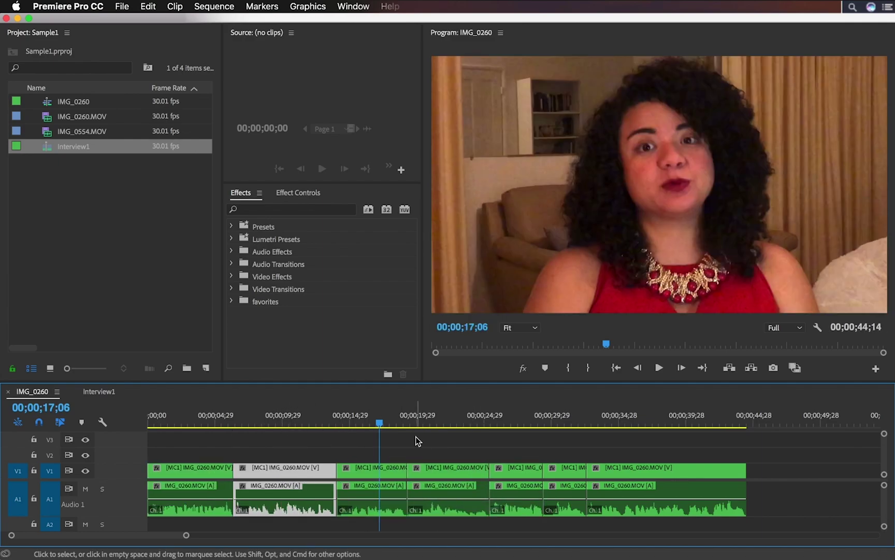
Review the rearranged sequence from its start and check its end
key("Home")
key("space")
key("End")
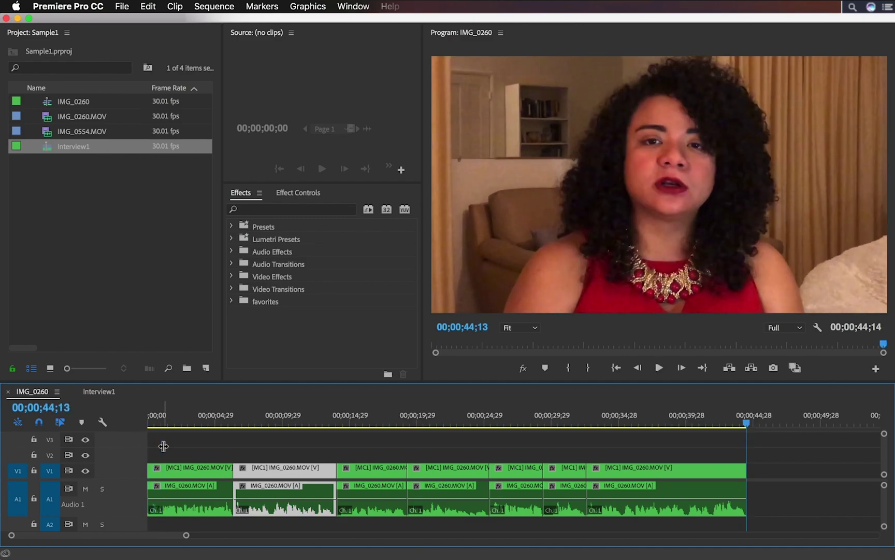
left_click(190, 444)
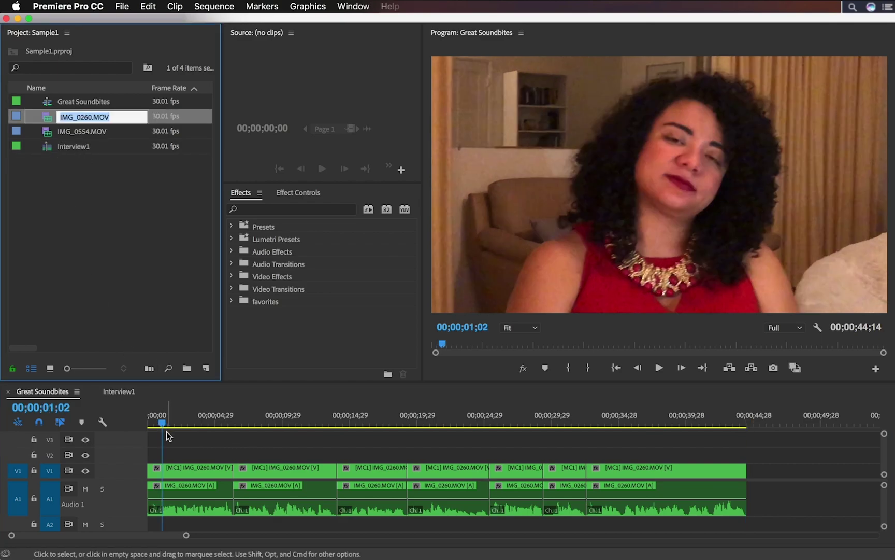
Duplicate the Great Soundbites sequence in the project and open the copy
left_click(166, 431)
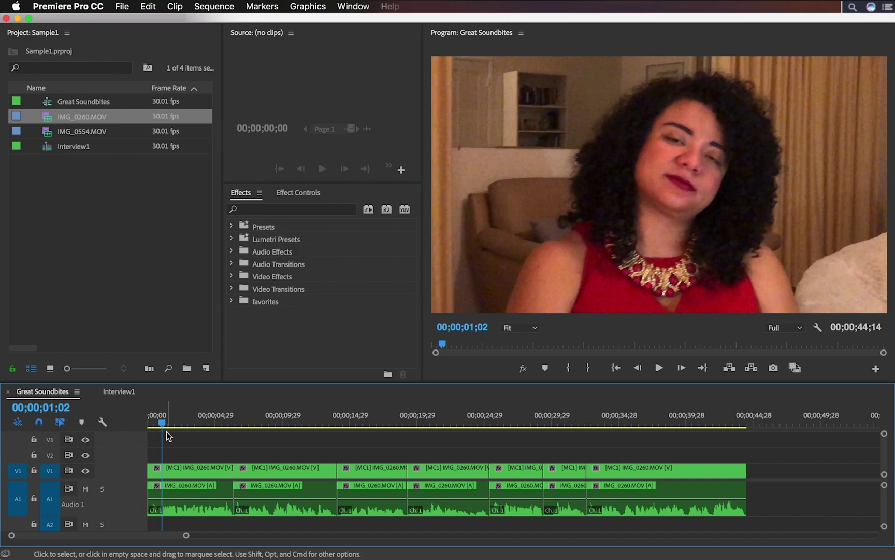
left_click(44, 106)
key("super+shift+slash")
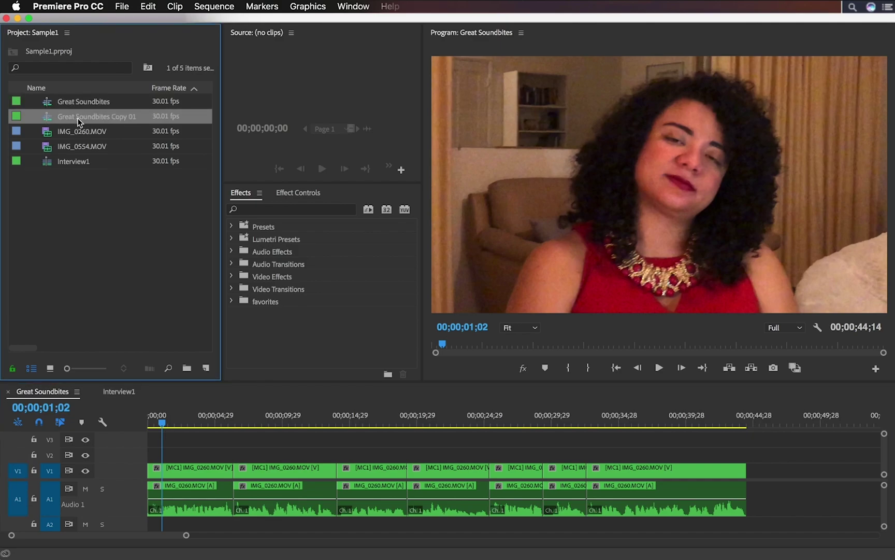
double_click(47, 115)
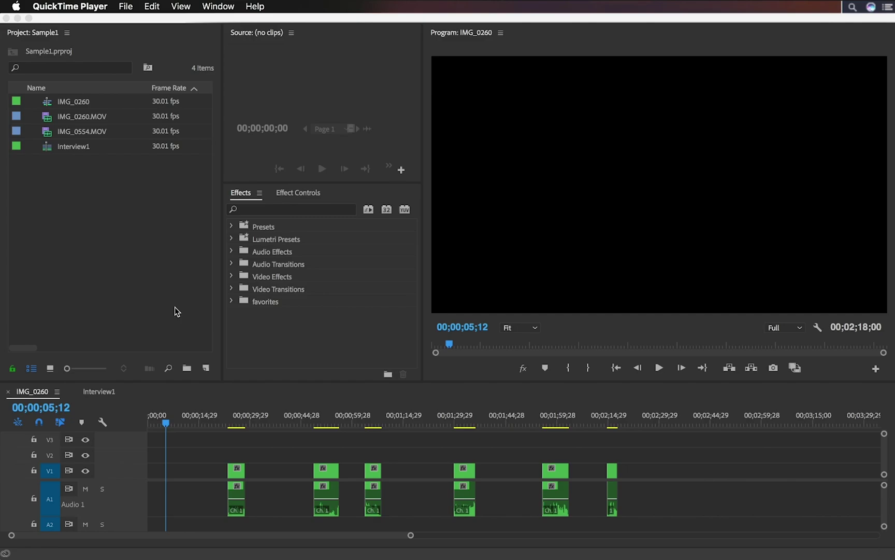
Ripple-delete the empty gaps between the V1 clips of the IMG_0260 sequence one at a time
left_click(194, 465)
left_click(193, 467)
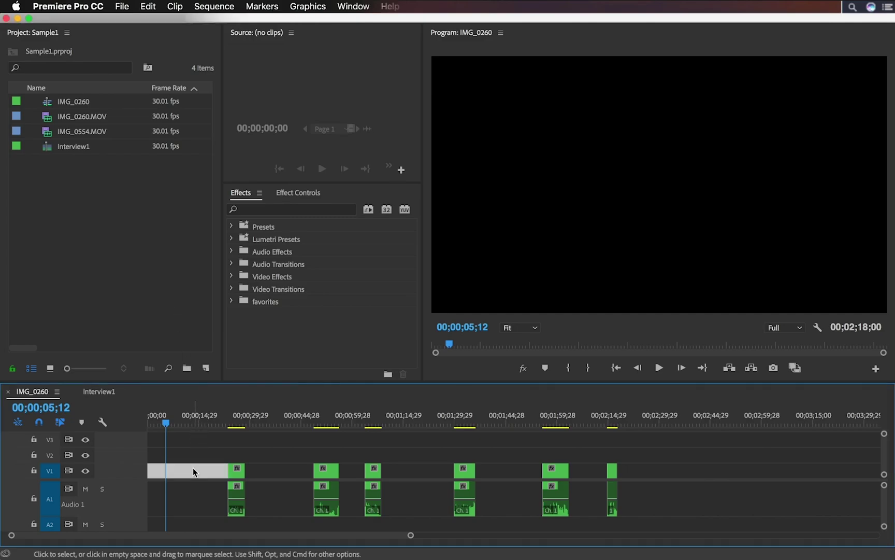
key("Delete")
left_click(193, 467)
key("Delete")
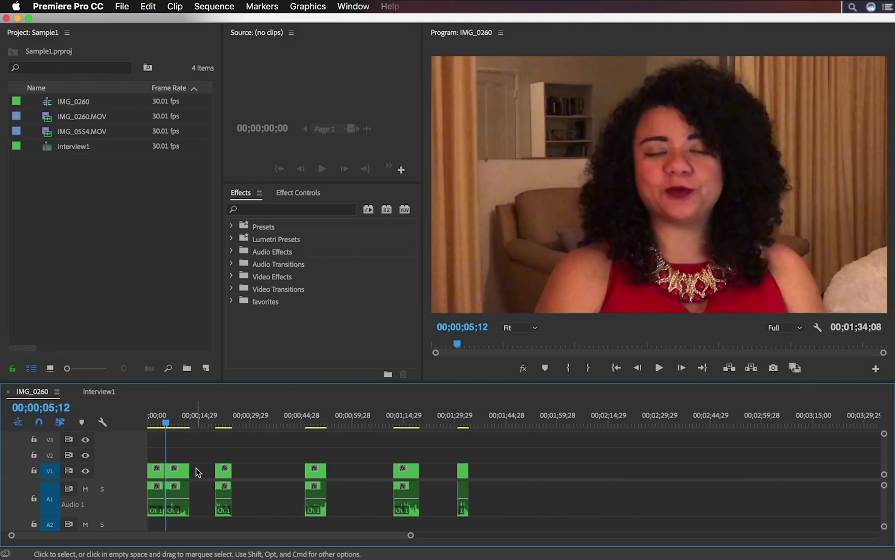
left_click(196, 468)
key("Delete")
left_click(230, 473)
key("Delete")
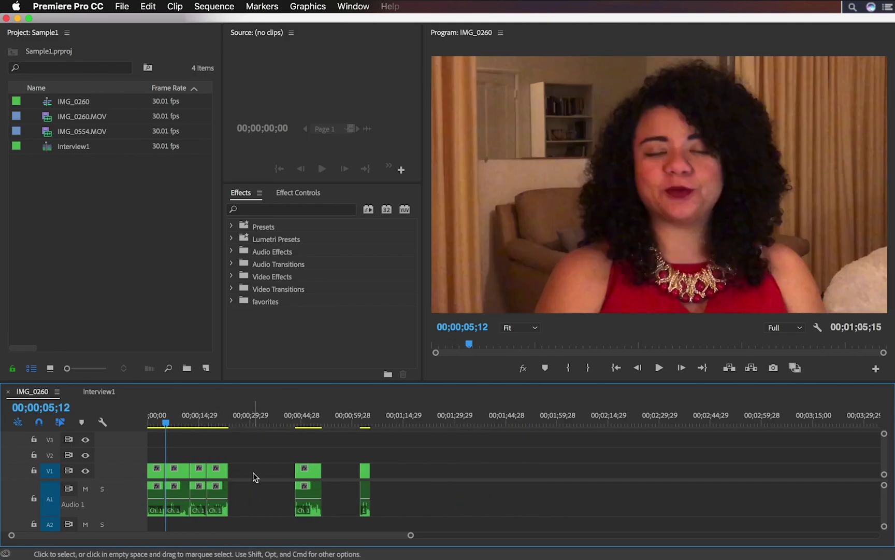
left_click(254, 476)
key("Delete")
left_click(268, 475)
key("Delete")
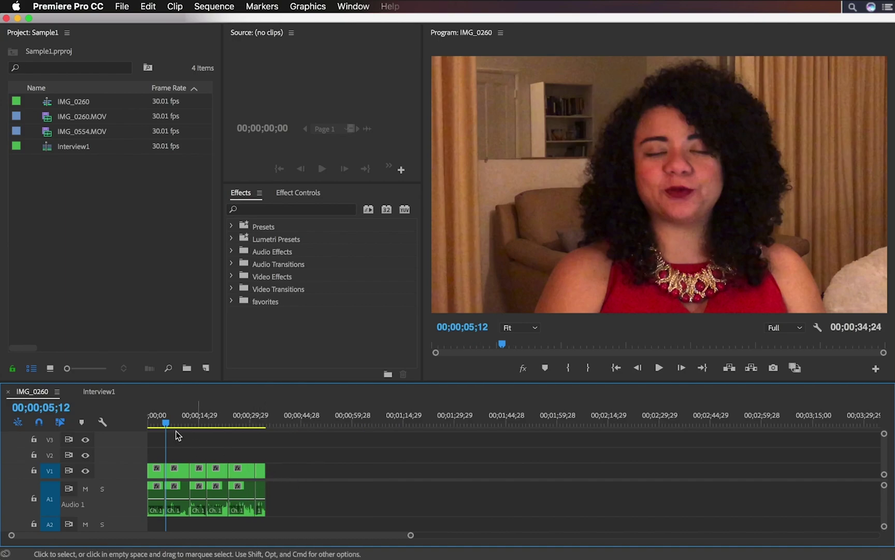
Scrub through the closed-up clips, and undo all the gap deletions
left_click_drag(166, 423, 255, 425)
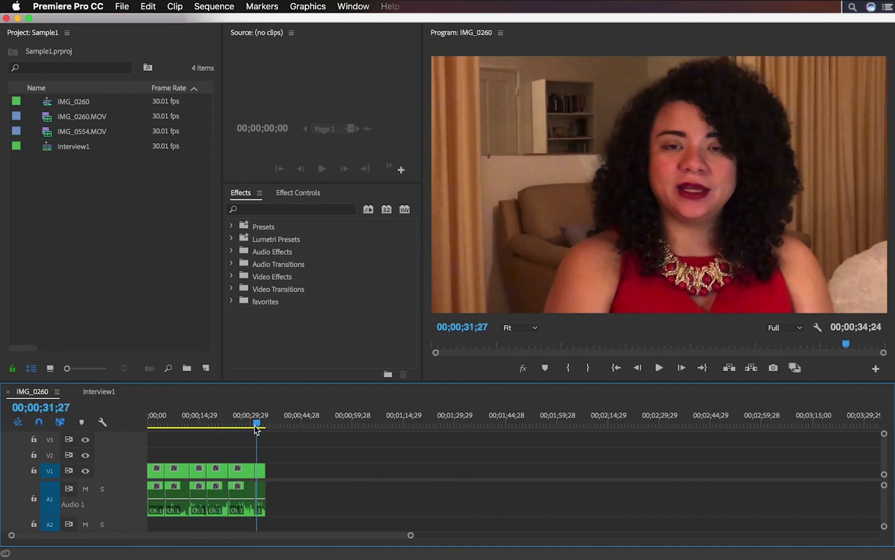
key("super+z")
key("super+z")
key("super+z")
key("super+z")
key("super+z")
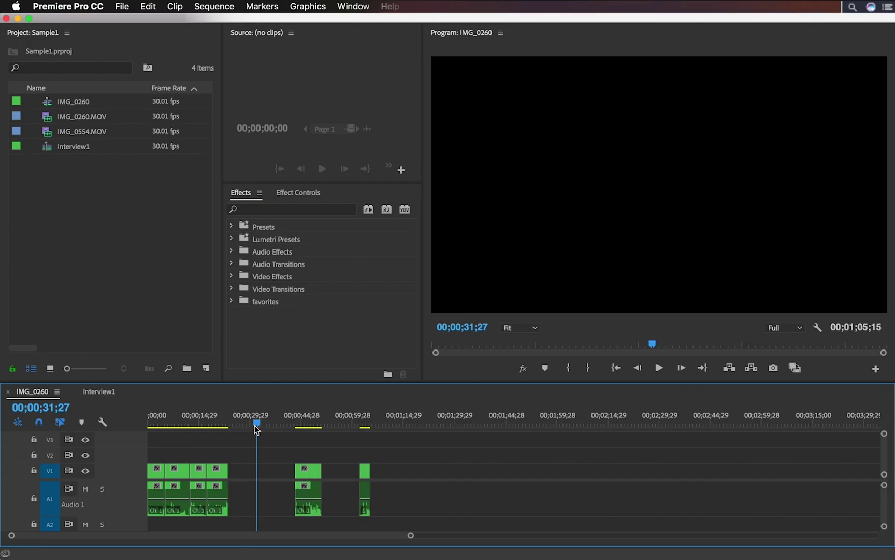
key("super+z")
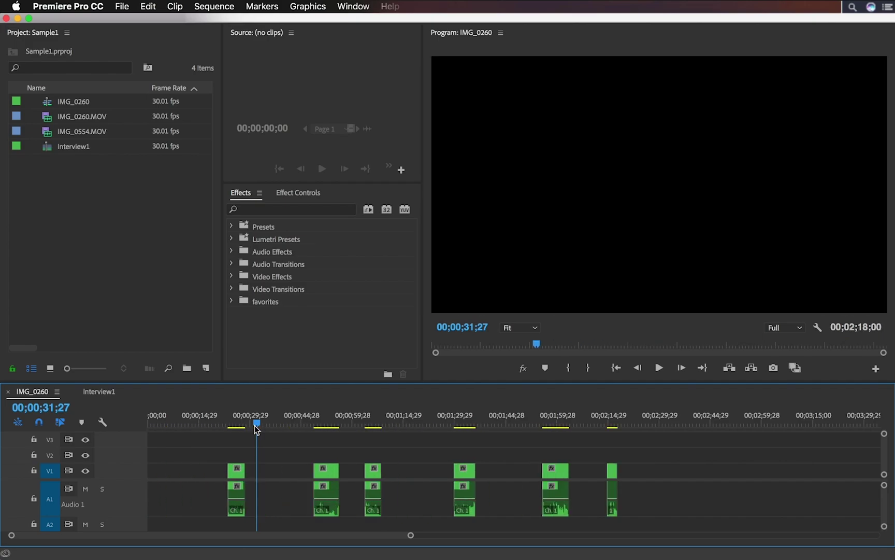
Create a 1920 by 1080 black video at 23.976 fps and lay it along V2 from the sequence start to 00;02;32;03
left_click(206, 368)
left_click(230, 494)
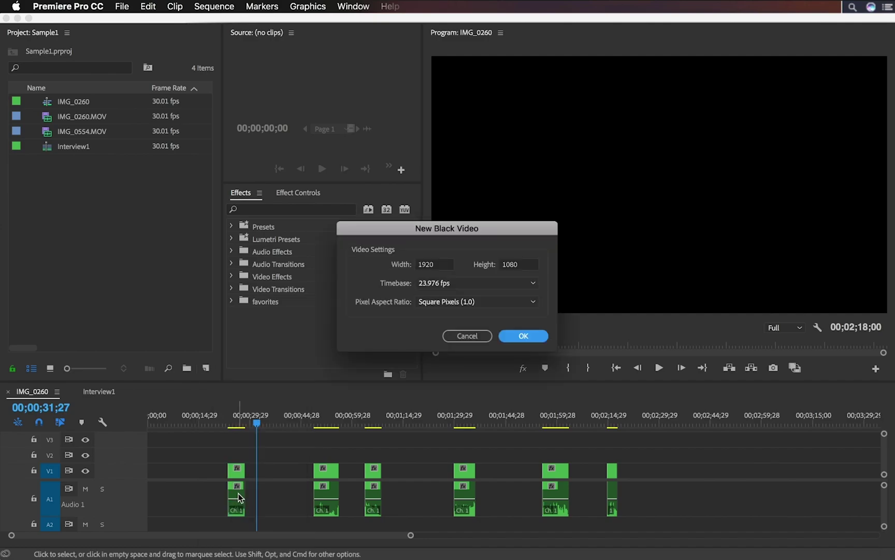
key("Return")
left_click_drag(104, 123, 674, 474)
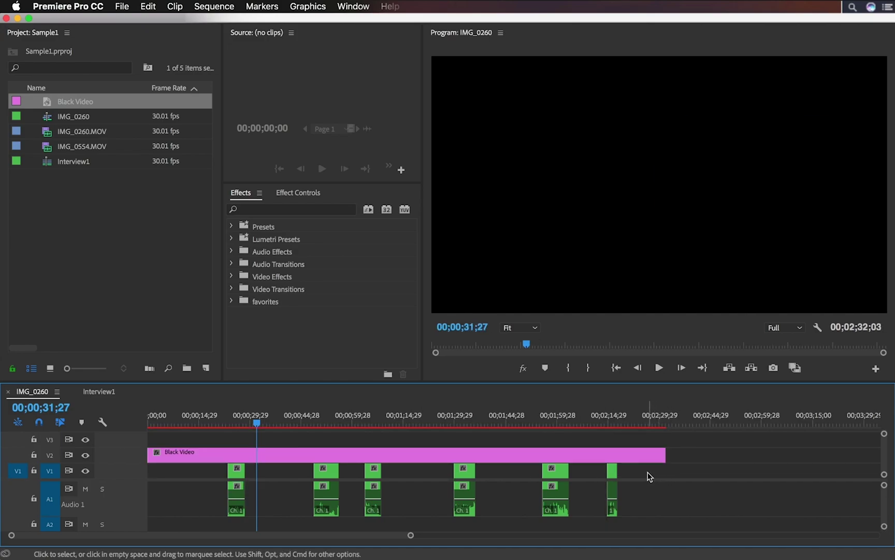
Raise all the V1 clips to V2 to overwrite the Black Video beneath them, and lower them back to V1
left_click_drag(642, 472, 193, 473)
key("alt+Up")
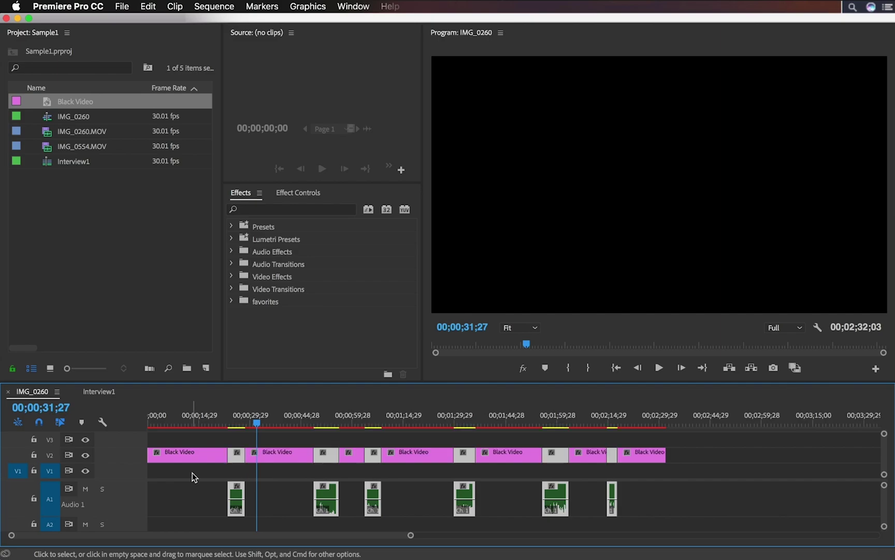
key("alt+Down")
key("alt+Down")
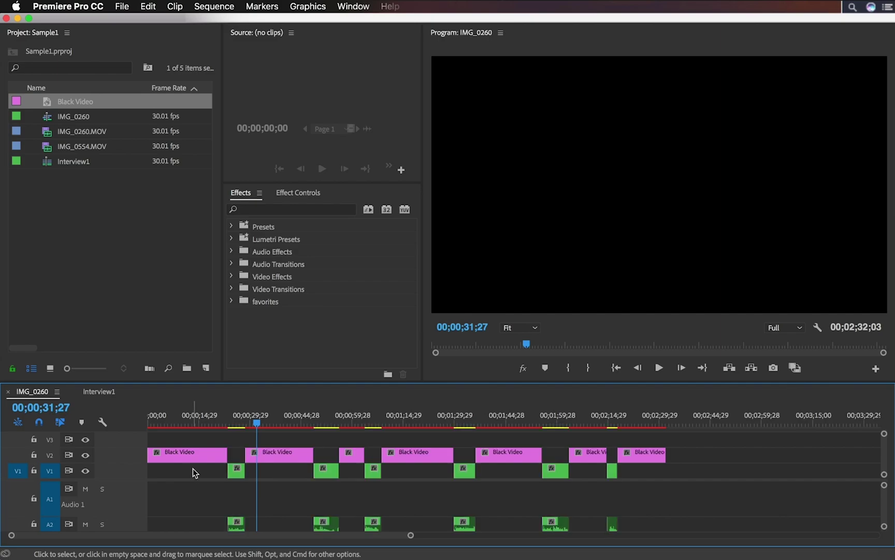
Ripple-delete all the remaining Black Video pieces on V2 to close every gap between the clips at once
left_click_drag(186, 444, 656, 456)
right_click(651, 458)
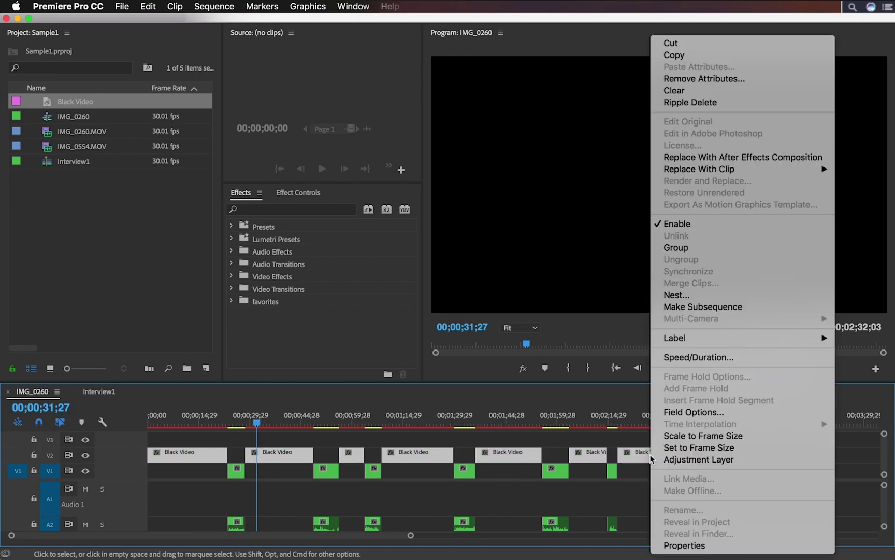
left_click(726, 105)
left_click(254, 455)
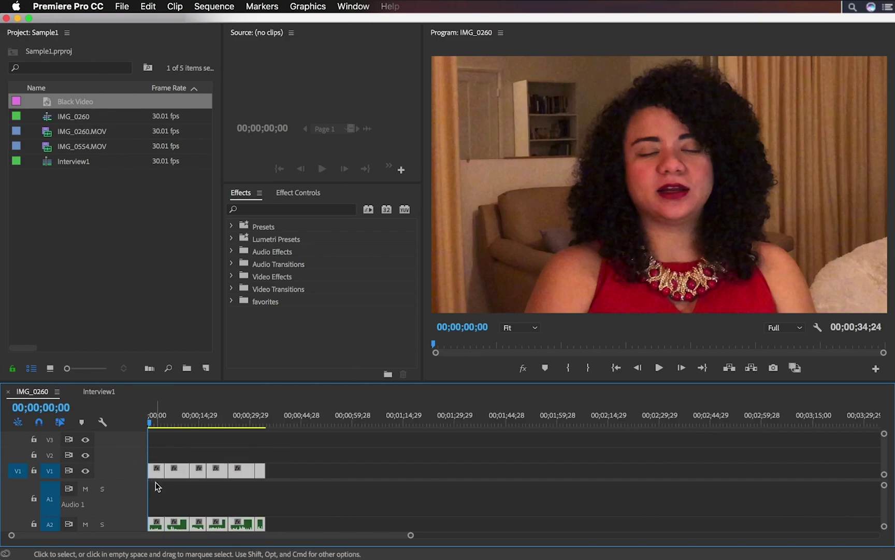
key("super+a")
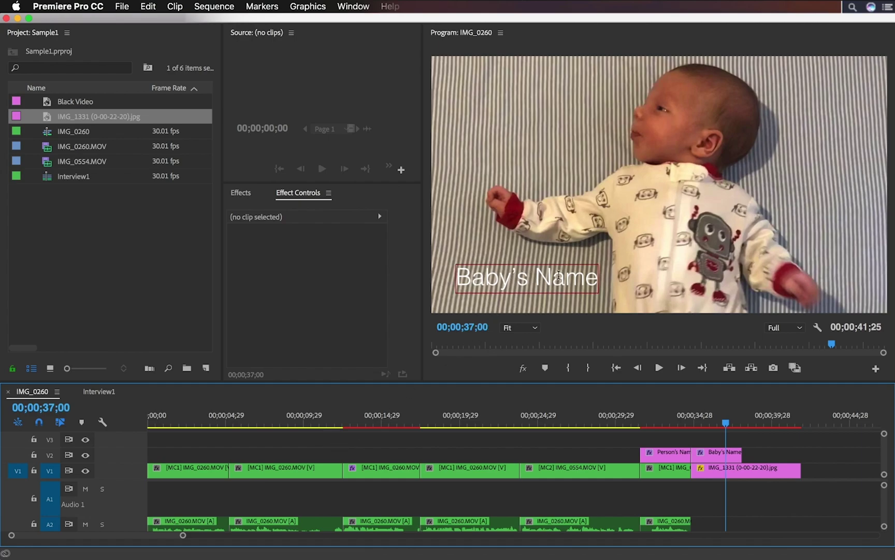
Turn on the built-in shadow of the "Baby's Name" title over the IMG_1331 still
left_click(591, 275)
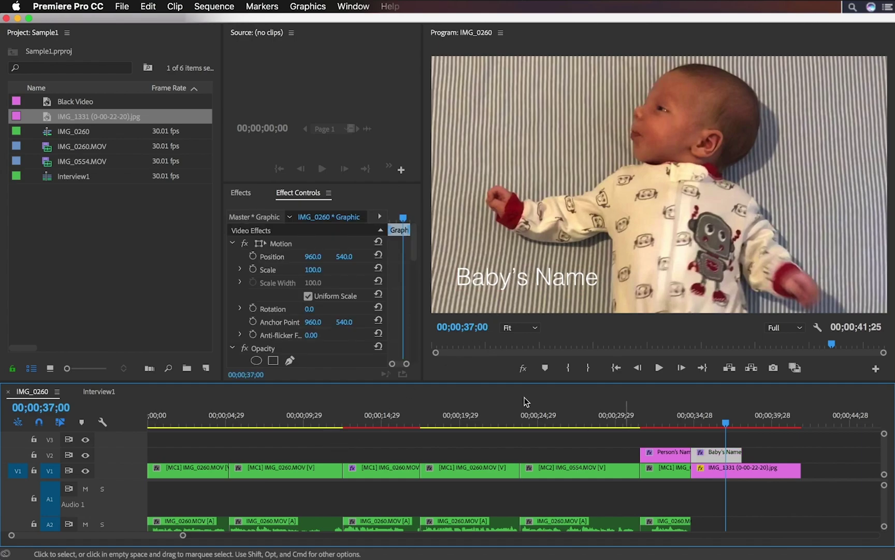
scroll(399, 313, "down", 10)
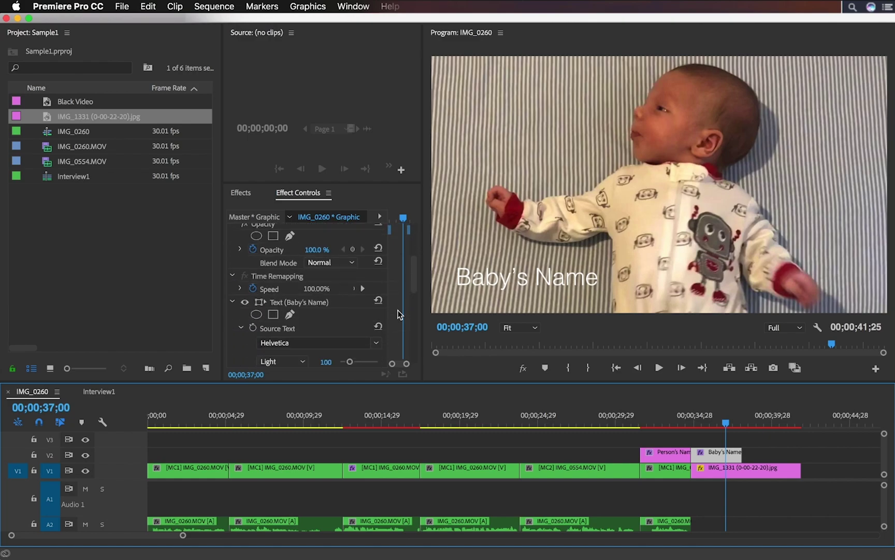
left_click(261, 287)
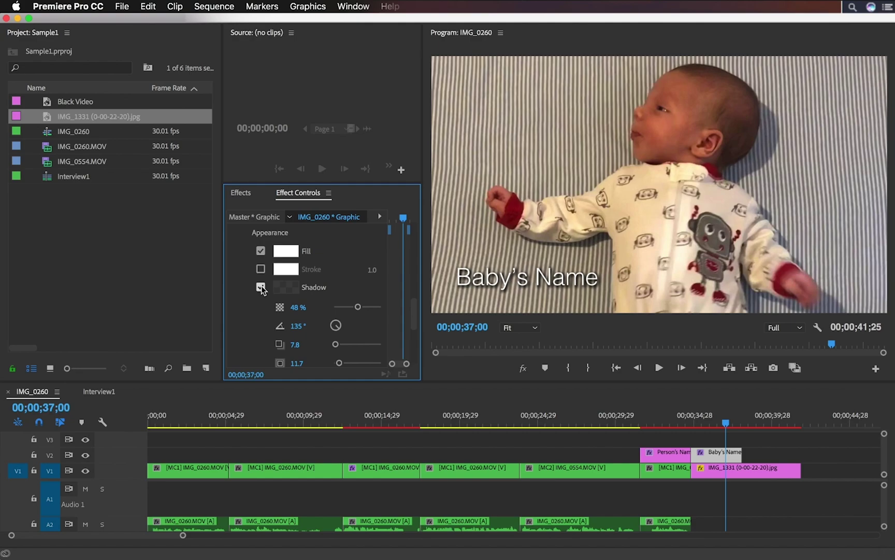
Turn on the built-in shadow of the "Person's Name" title and set its colour to black, 000000
left_click_drag(700, 422, 684, 421)
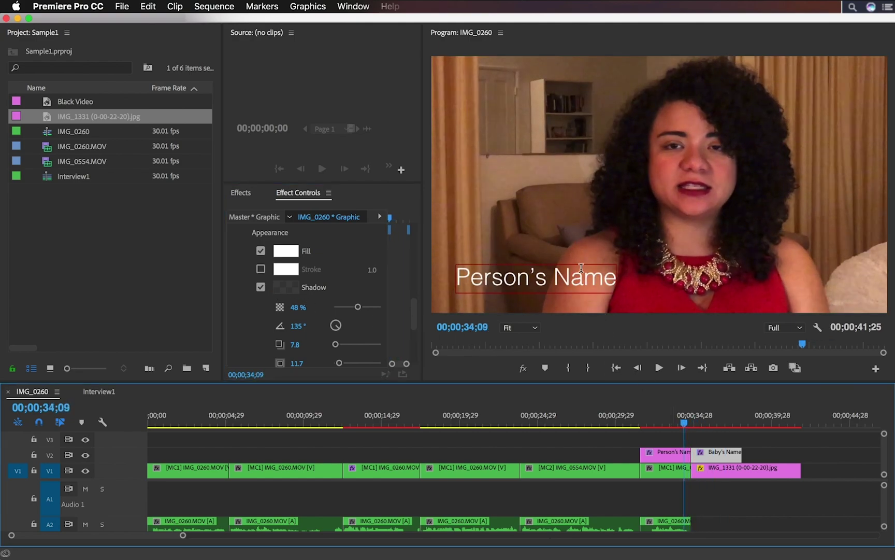
left_click(677, 455)
scroll(408, 334, "down", 5)
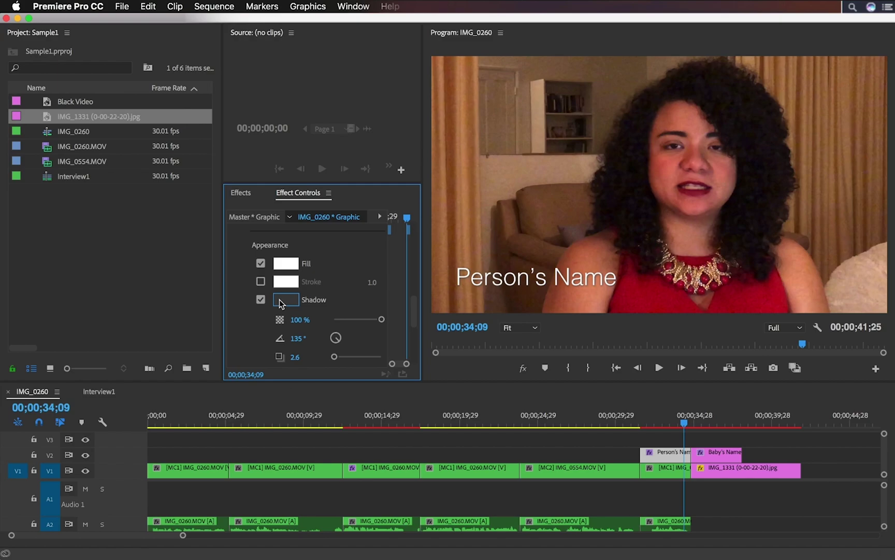
left_click(280, 300)
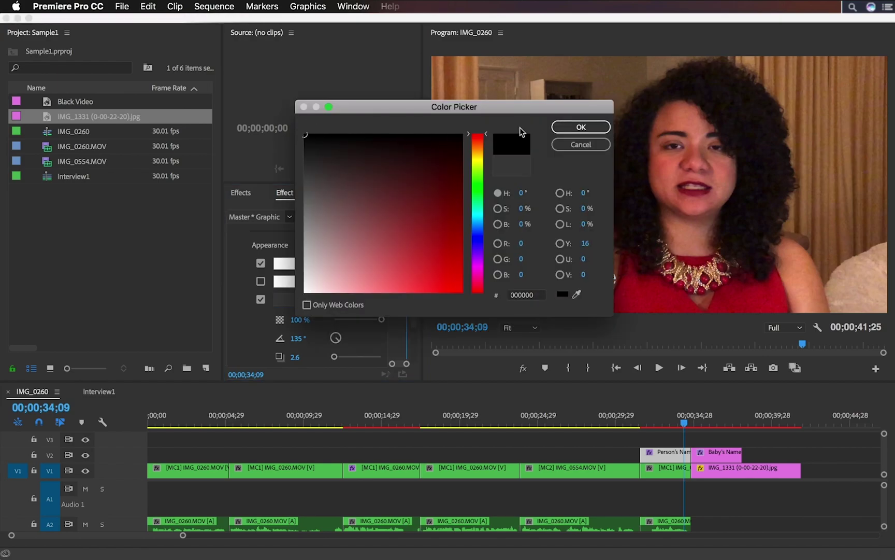
left_click(581, 127)
Compare the shadow opacity, angle, distance, size and blur settings of the "Baby's Name" and "Person's Name" titles
left_click_drag(688, 425, 699, 424)
scroll(361, 317, "down", 5)
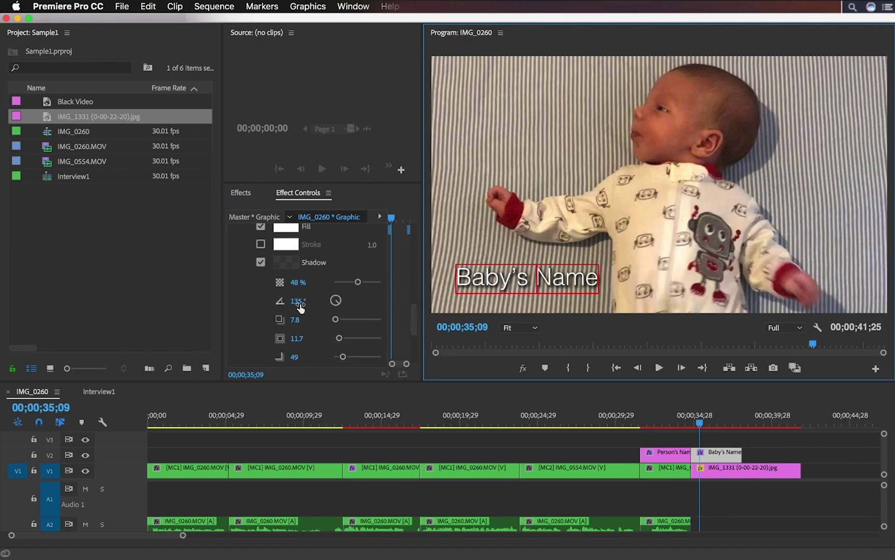
scroll(302, 305, "down", 1)
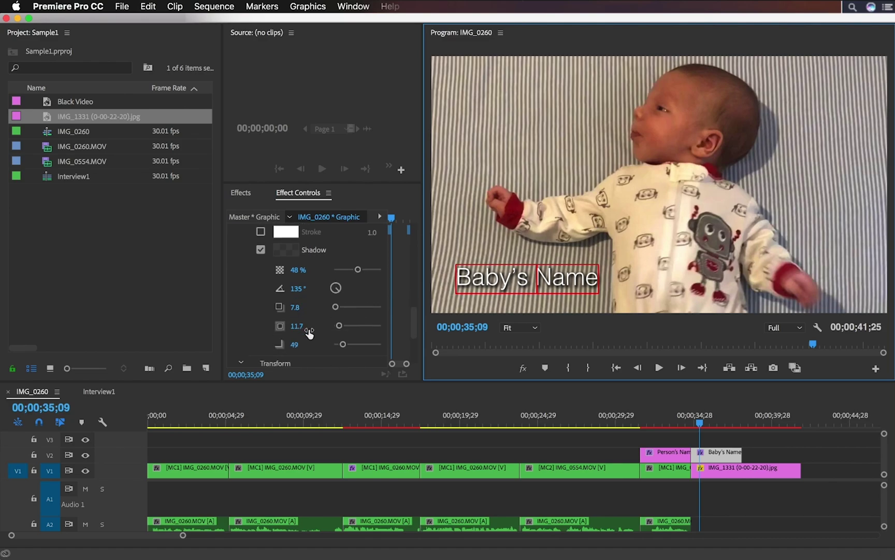
left_click(684, 424)
scroll(405, 324, "down", 6)
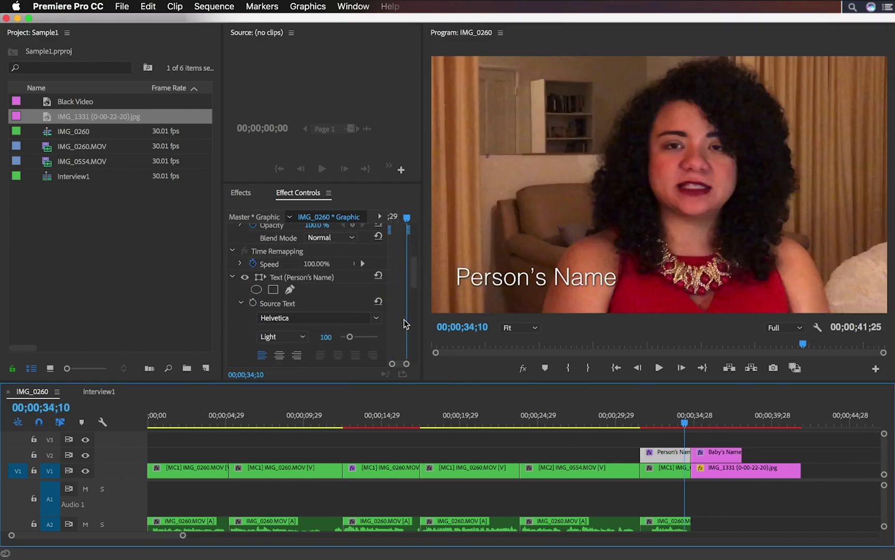
scroll(406, 324, "down", 1)
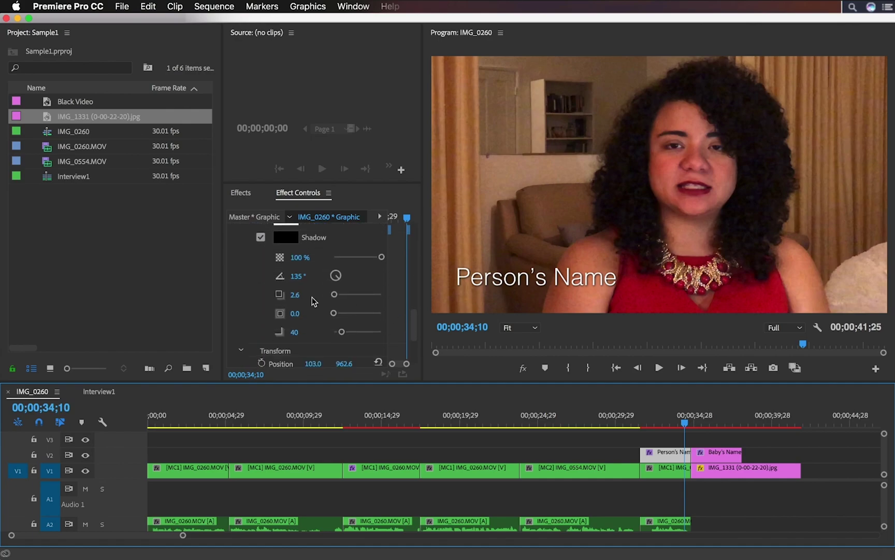
Turn off the built-in text shadow on both the "Person's Name" and "Baby's Name" titles
left_click(260, 238)
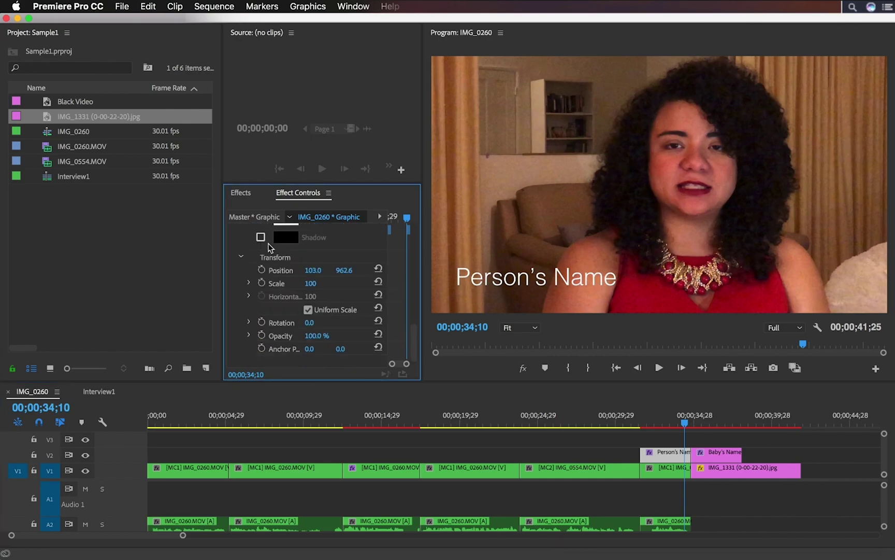
left_click_drag(686, 421, 698, 422)
scroll(375, 320, "down", 6)
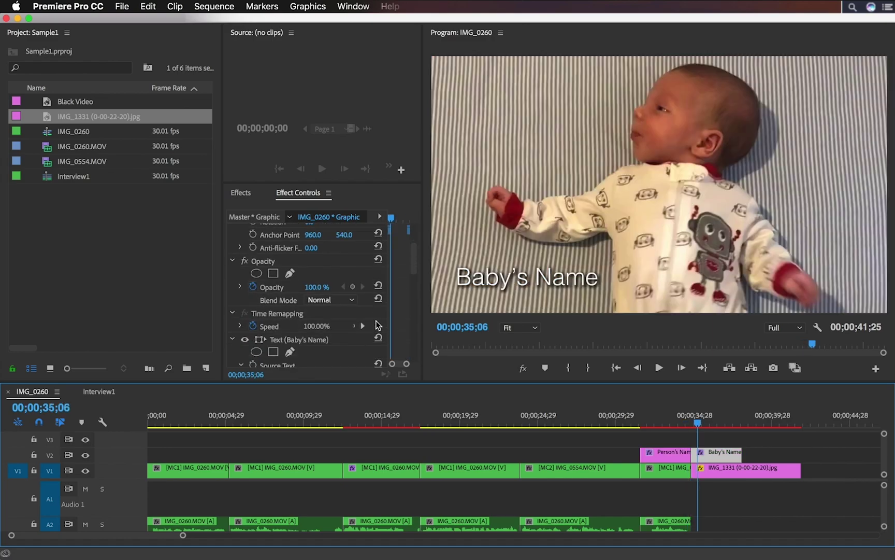
scroll(376, 320, "down", 2)
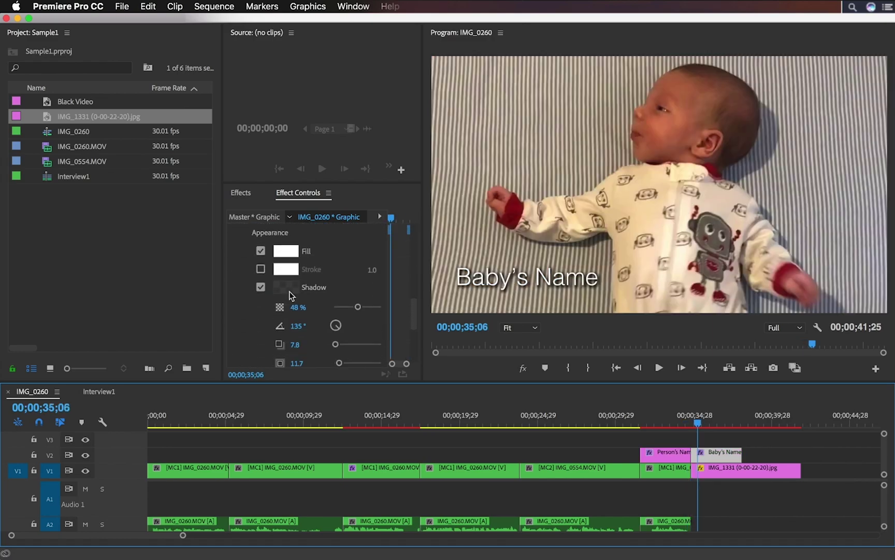
left_click(261, 287)
Apply the Drop Shadow effect to the "Baby's Name" title with opacity 94%, distance 7.0 and softness 32.0
key("shift+7")
type("drop")
left_click_drag(280, 363, 720, 452)
key("shift+5")
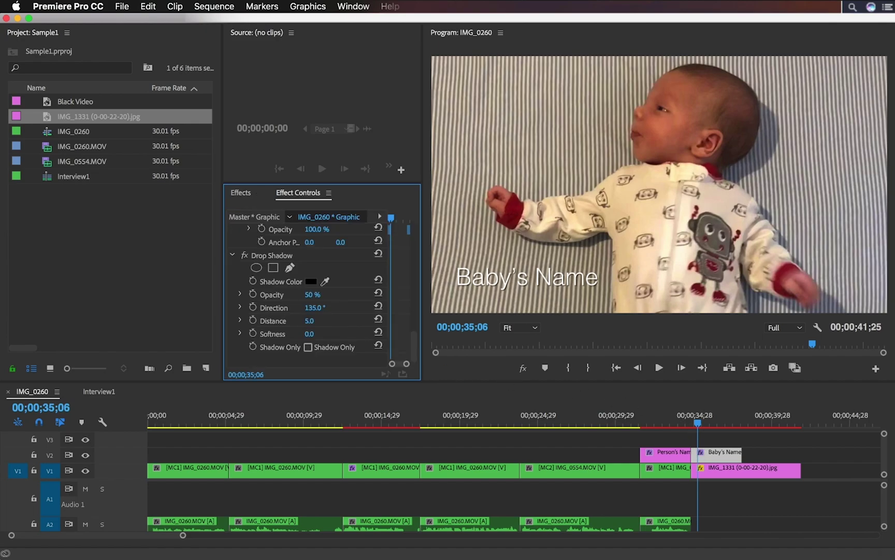
left_click(310, 320)
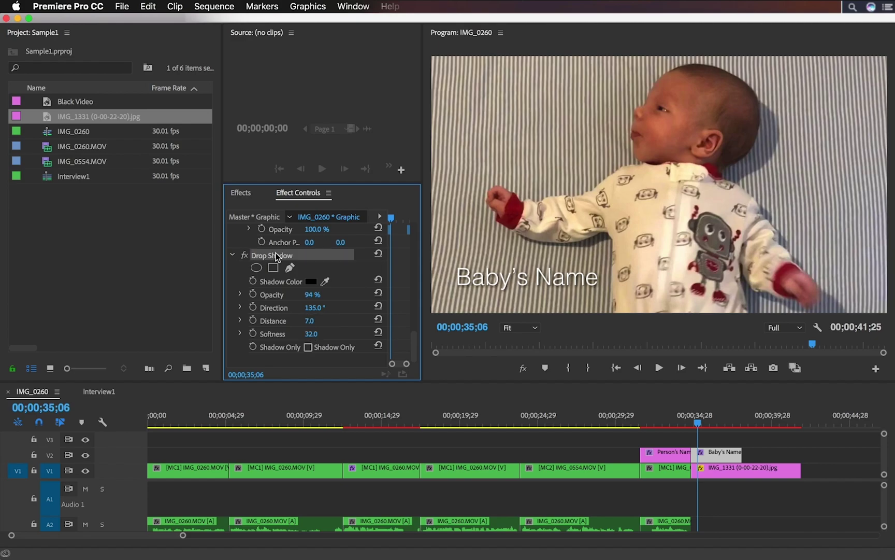
Copy the Drop Shadow effect onto the "Person's Name" title and scrub across both titles to compare them
left_click(672, 460)
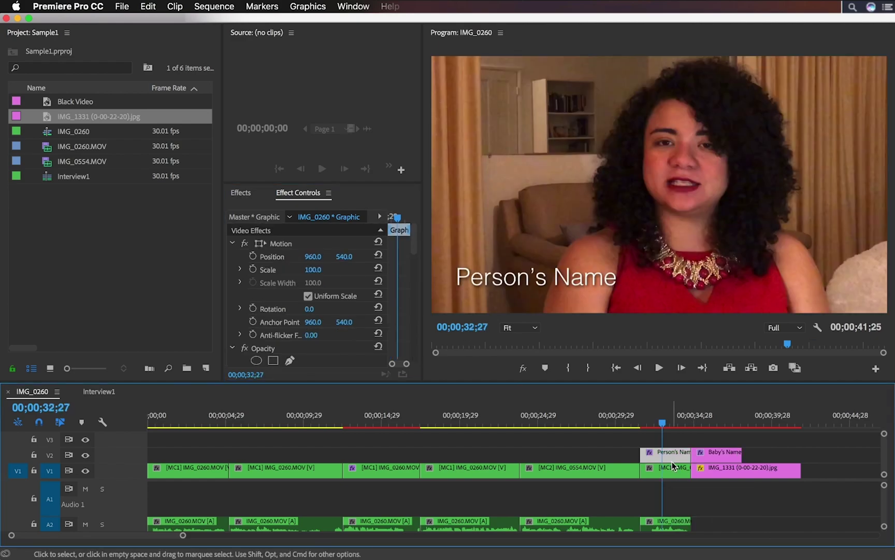
left_click_drag(663, 422, 704, 423)
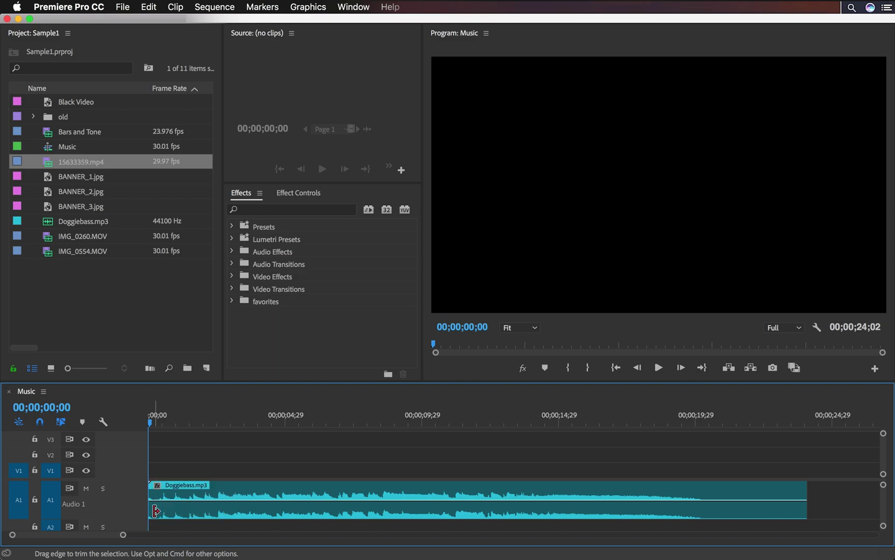
Place BANNER_3.jpg on V1 near the start of the Doggiebass.mp3 music
left_click_drag(48, 206, 169, 470)
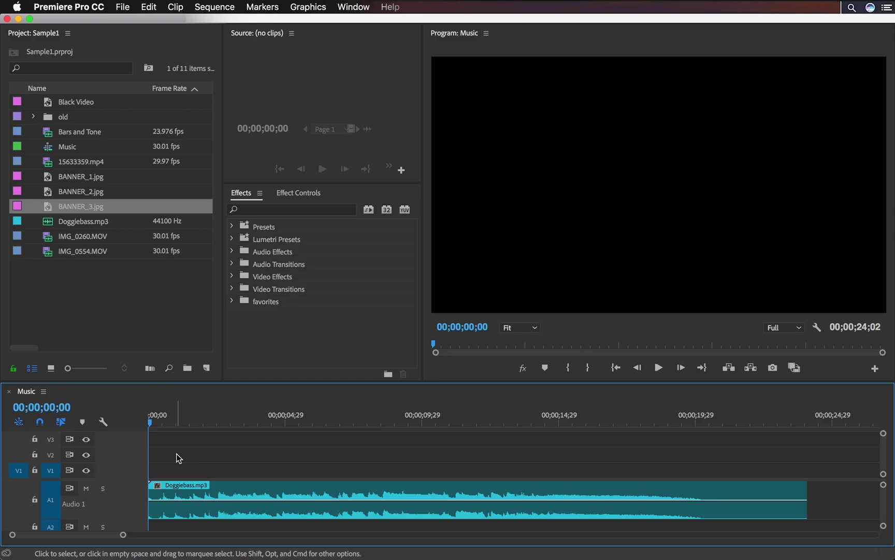
Play the Doggiebass.mp3 music from the start and add a sequence marker on every beat for about the first 15 seconds
key("space")
key("m")
key("m")
key("m")
key("m")
key("m")
key("m")
key("m")
key("m")
key("m")
key("m")
key("m")
key("m")
key("m")
key("m")
key("m")
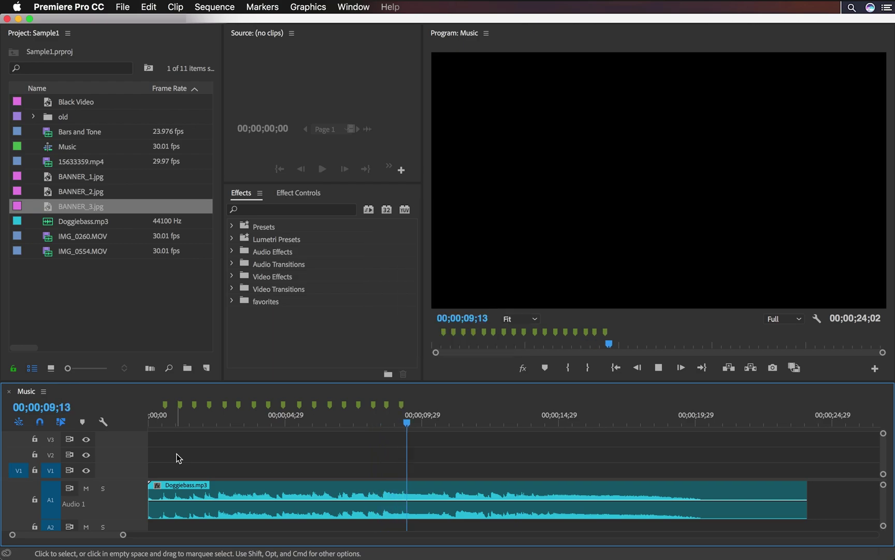
key("m")
key("m")
key("m")
key("m")
key("m")
key("m")
key("m")
key("m")
key("m")
key("m")
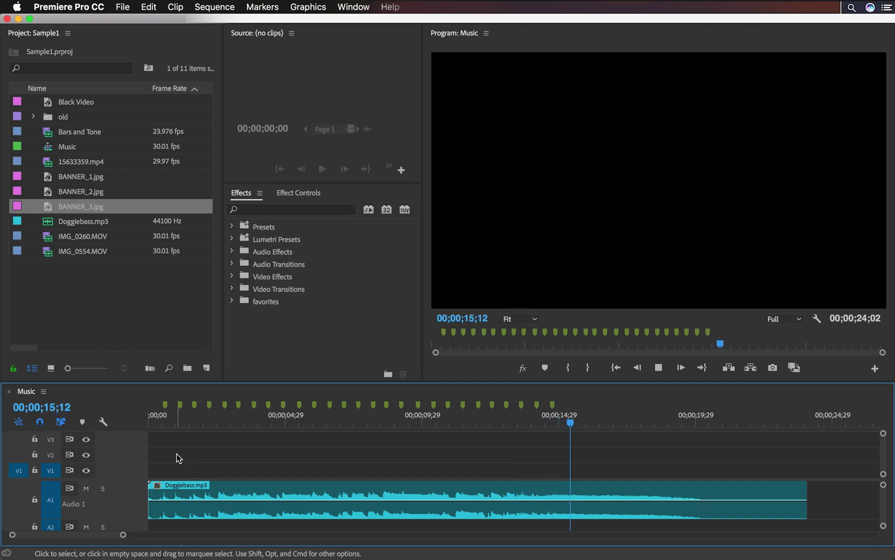
mouse_move(99, 163)
left_mouse_down()
mouse_move(201, 416)
mouse_move(175, 473)
mouse_move(190, 473)
left_mouse_up()
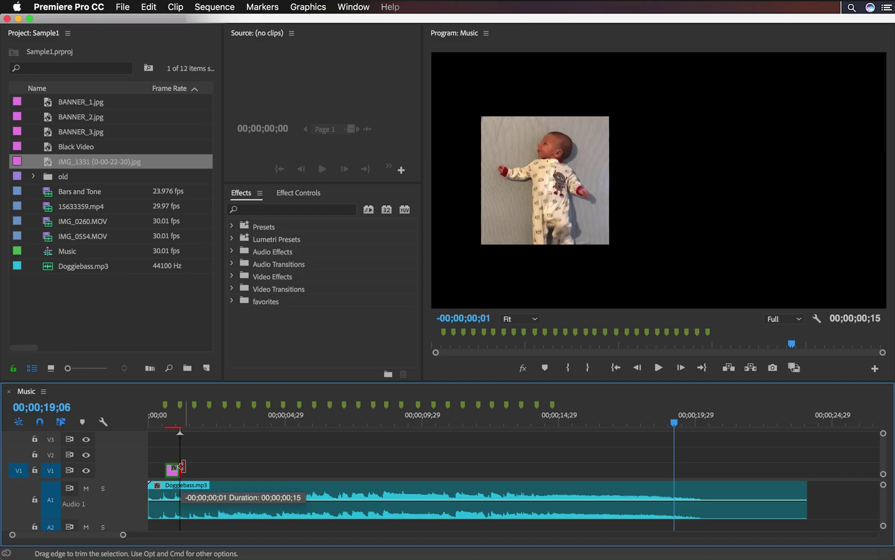
left_click_drag(194, 470, 194, 470)
left_click_drag(189, 473, 203, 473)
left_click_drag(209, 470, 218, 471)
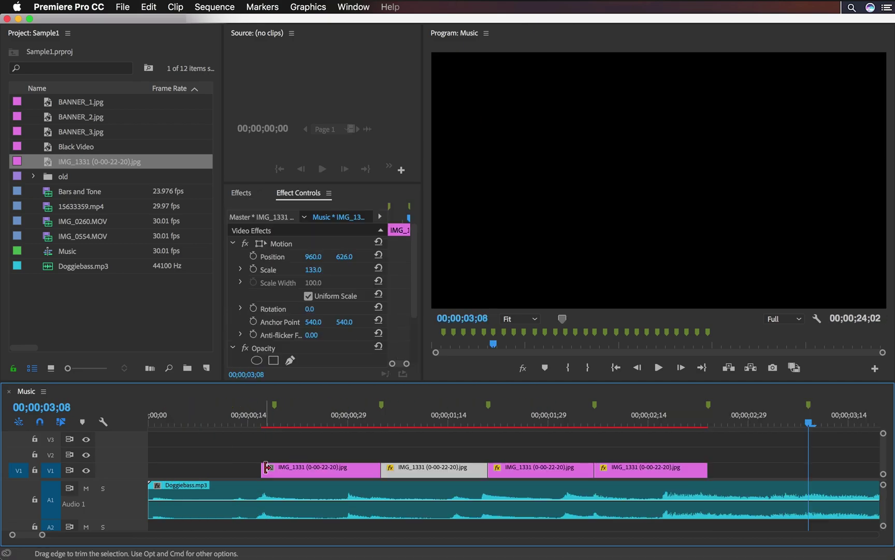
Roll the first two cuts between the IMG_1331 stills slightly ahead of their beat markers, and play the edit from near the start
key("n")
mouse_move(381, 470)
left_mouse_down()
mouse_move(362, 470)
mouse_move(375, 470)
left_mouse_up()
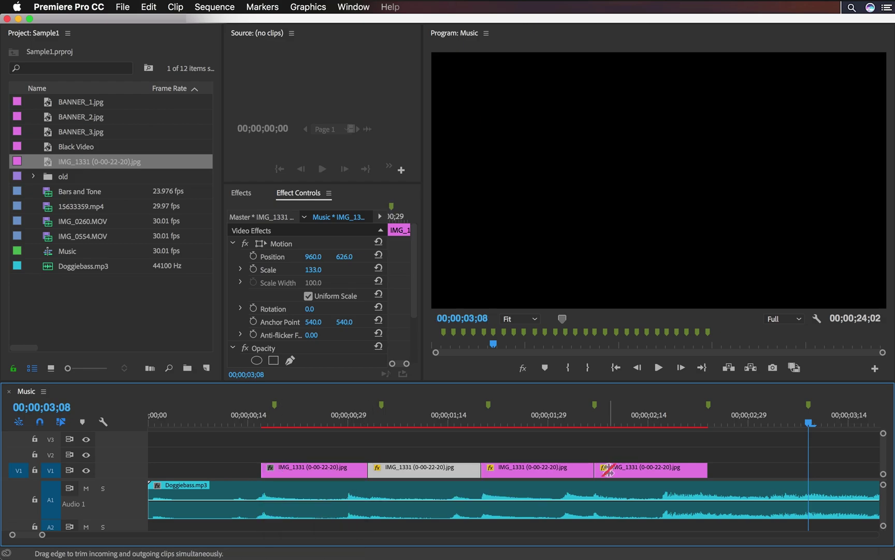
left_click_drag(594, 404, 591, 404)
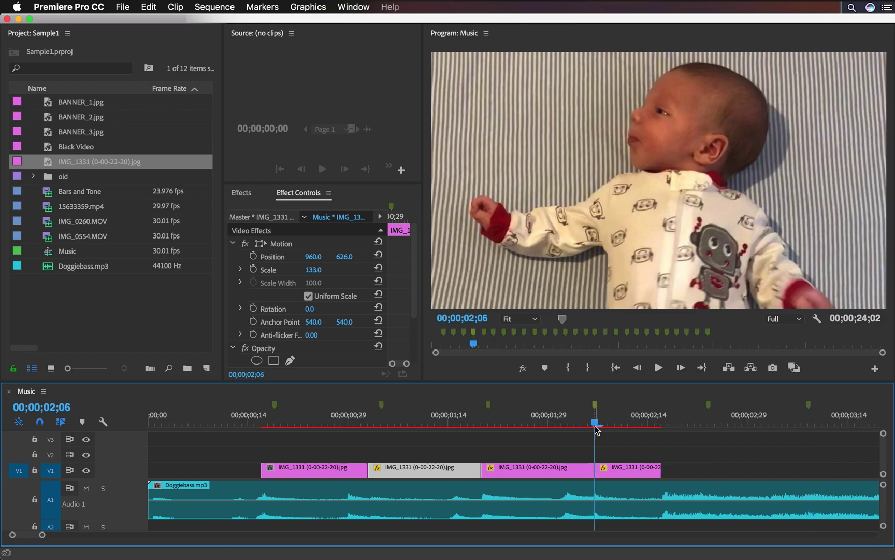
left_click_drag(596, 427, 191, 417)
key("space")
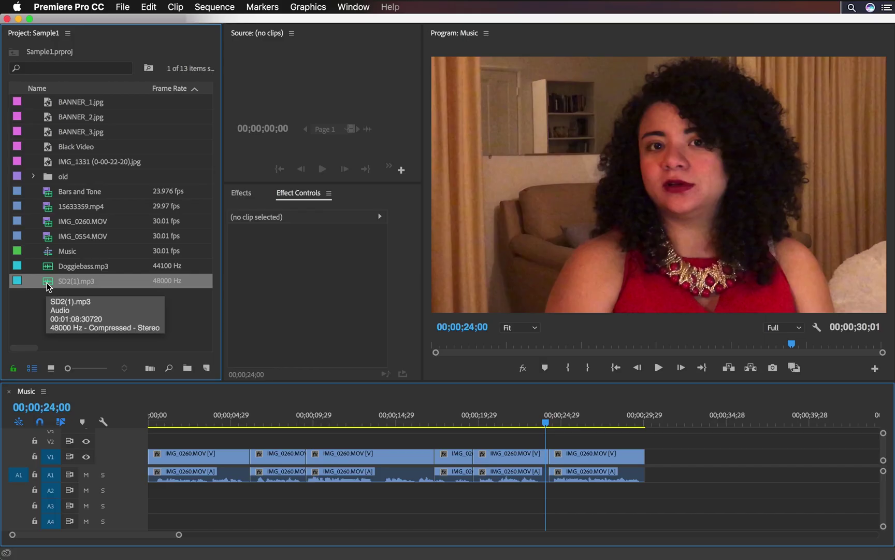
Lay the SD2(1).mp3 music on A2 beneath the interview, from the start of the Music sequence
left_click_drag(49, 281, 132, 486)
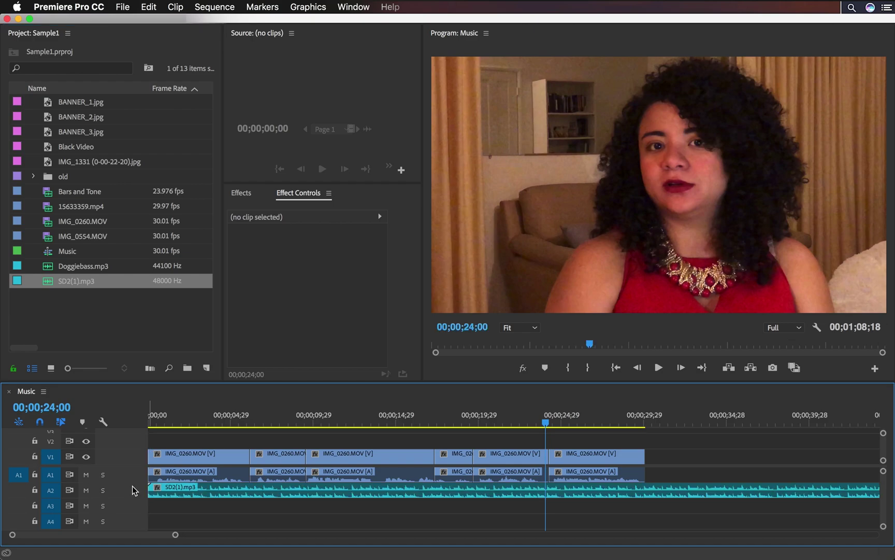
key("minus")
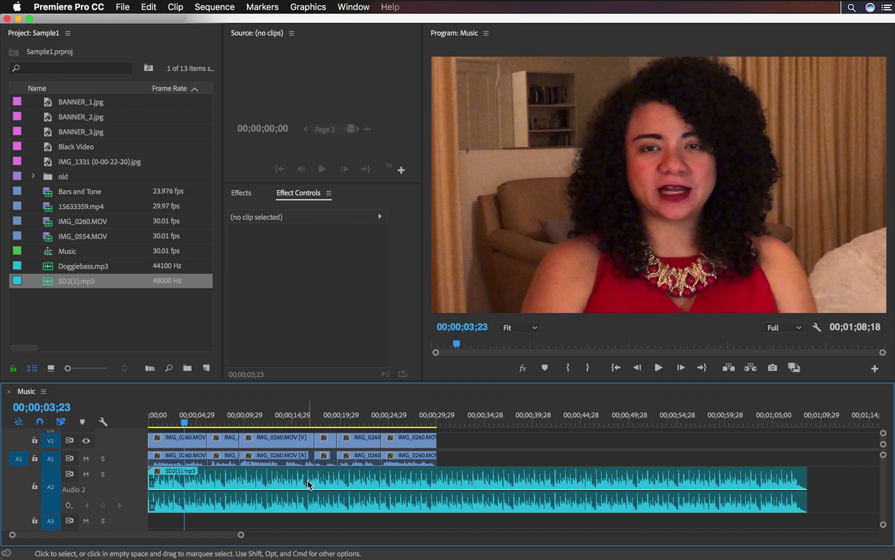
Split the music at 00;00;59;07 and move its closing piece to A3, ending together with the interview
left_click(719, 422)
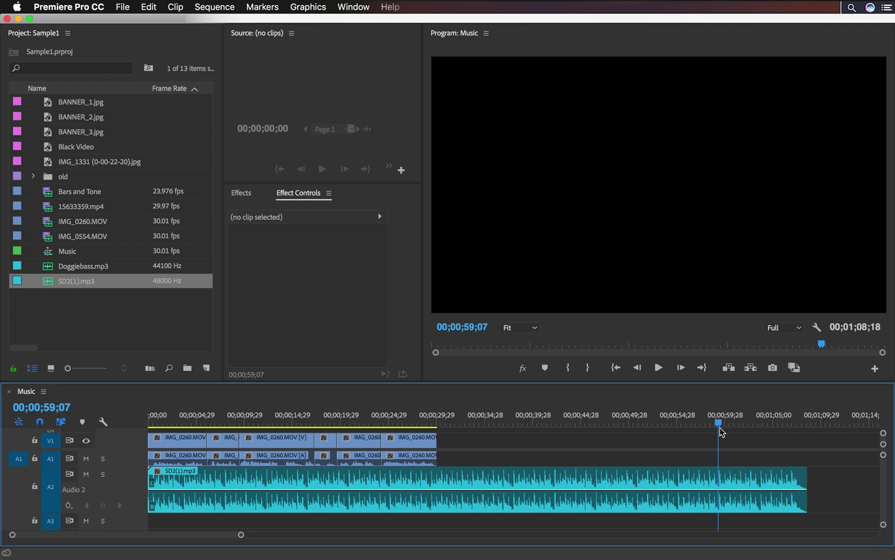
key("super+k")
left_click_drag(508, 489, 373, 523)
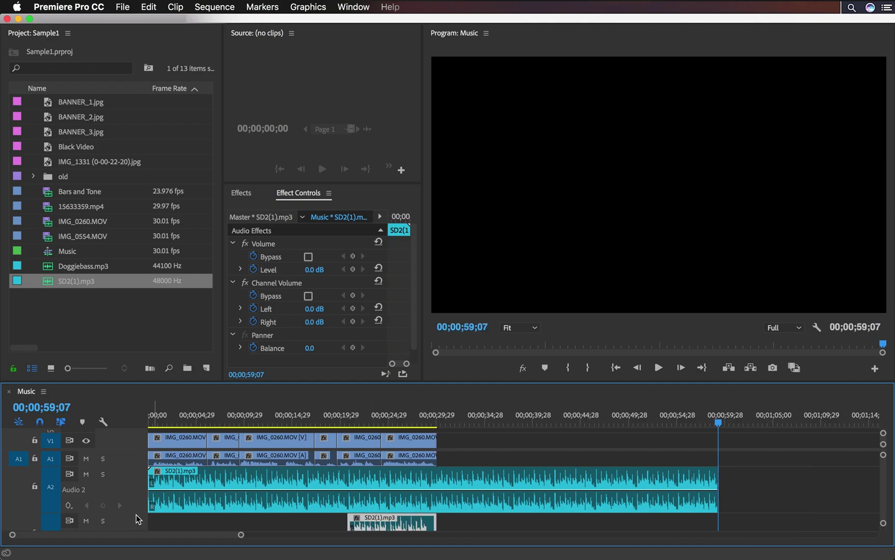
Mute A1 and shorten the A2 music to end at about 00;00;26;15, overlapping the closing piece on A3
key("grave")
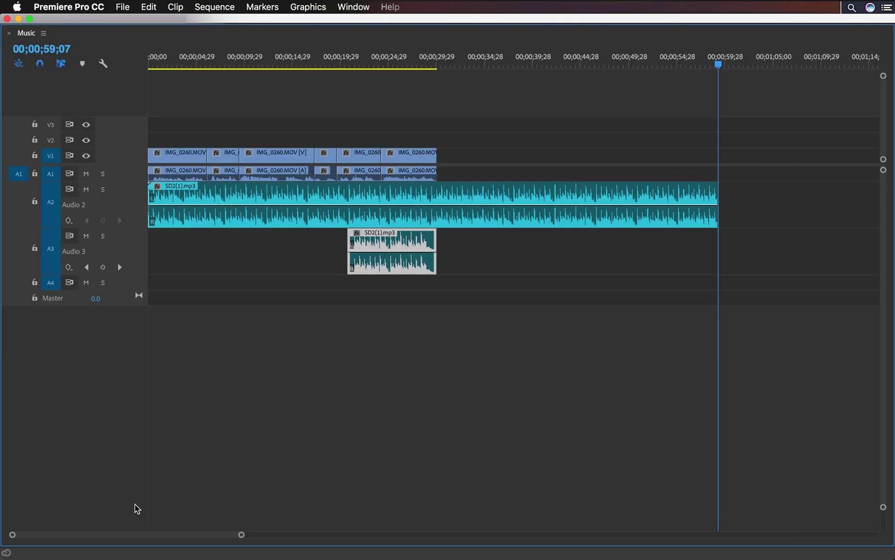
left_click(89, 174)
left_click_drag(717, 212, 404, 212)
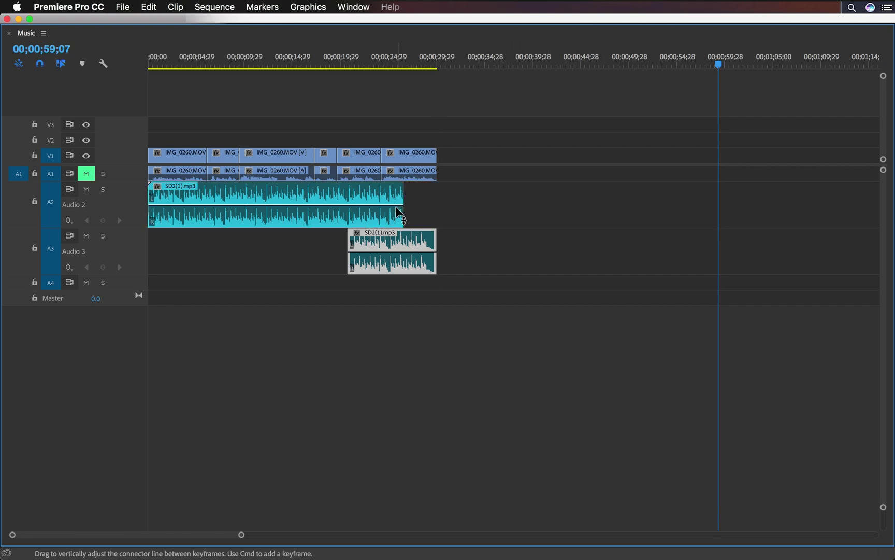
Shift the closing music piece on A3 slightly earlier so its beats line up with the waveform on A2
key("z")
left_click_drag(333, 215, 451, 271)
key("v")
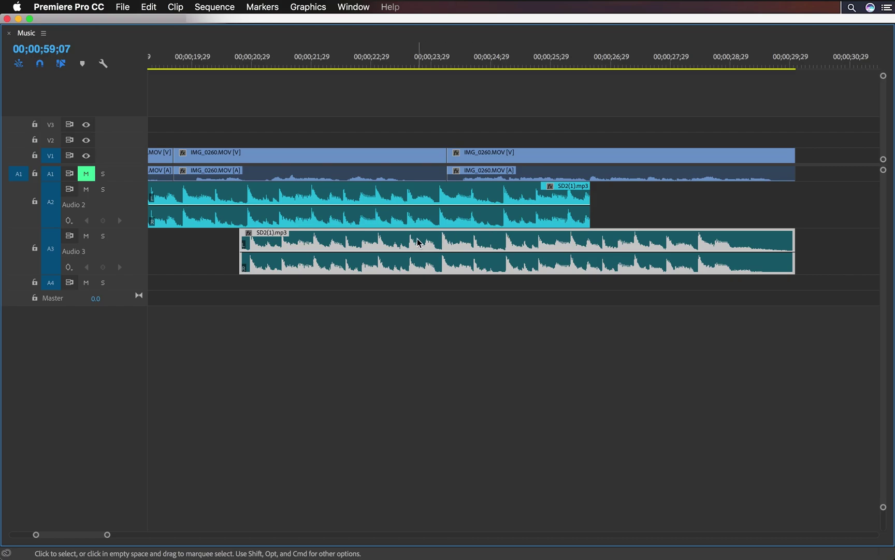
left_click(507, 235)
left_click_drag(300, 239, 261, 239)
Cut the music on both A2 and A3 just before the beat at about 00;00;25;05
key("c")
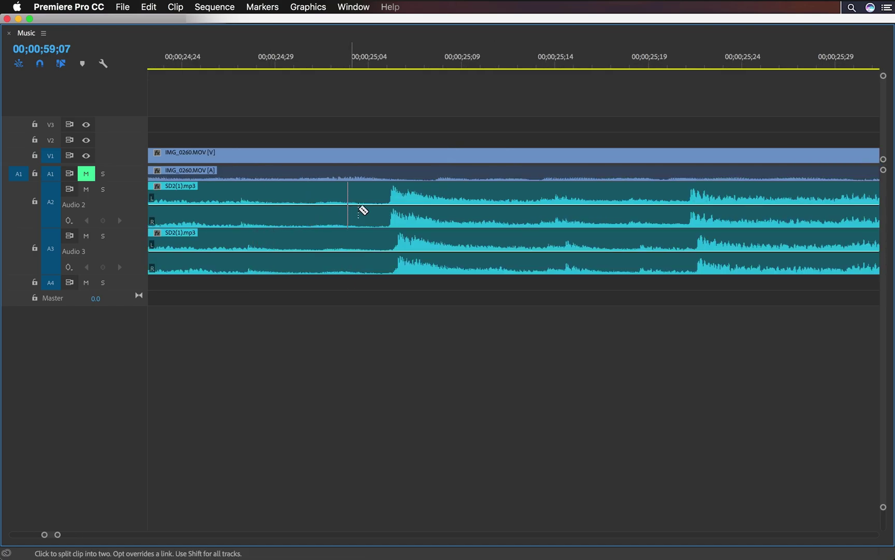
left_click(385, 200)
left_click(384, 247)
Delete the overlapping leftovers: the A3 music before the cut and the A2 music after it
key("backslash")
key("v")
left_click(625, 239)
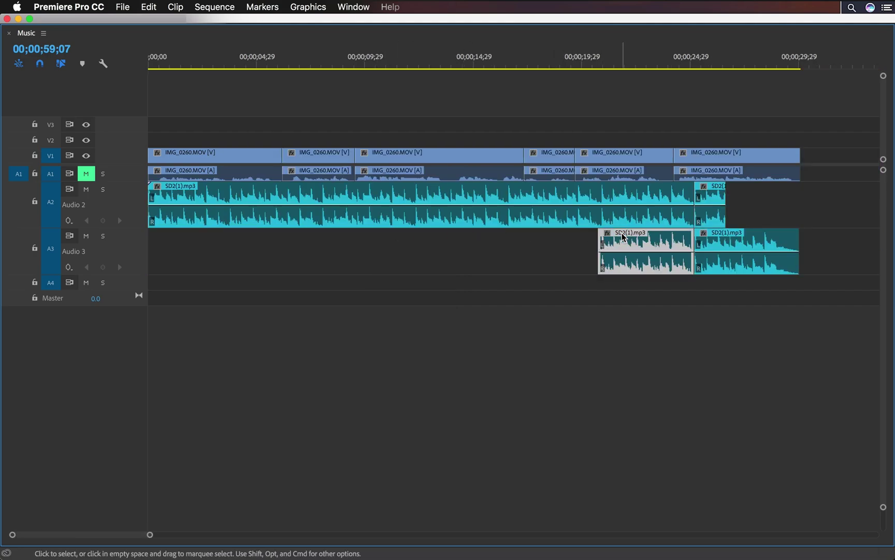
key("Delete")
left_click(709, 197)
key("Delete")
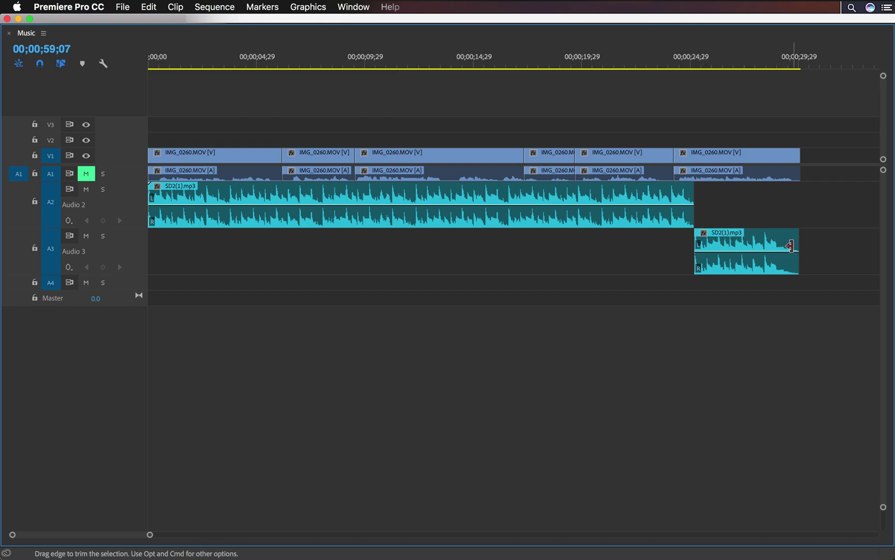
Play the sequence from about 21 seconds through the music cut between A2 and A3 to the end
left_click(673, 64)
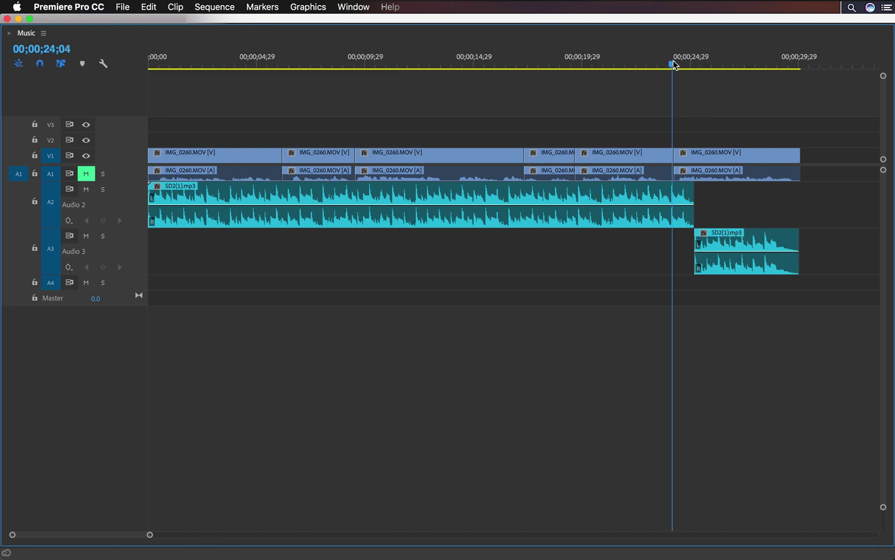
left_click_drag(673, 64, 612, 65)
key("space")
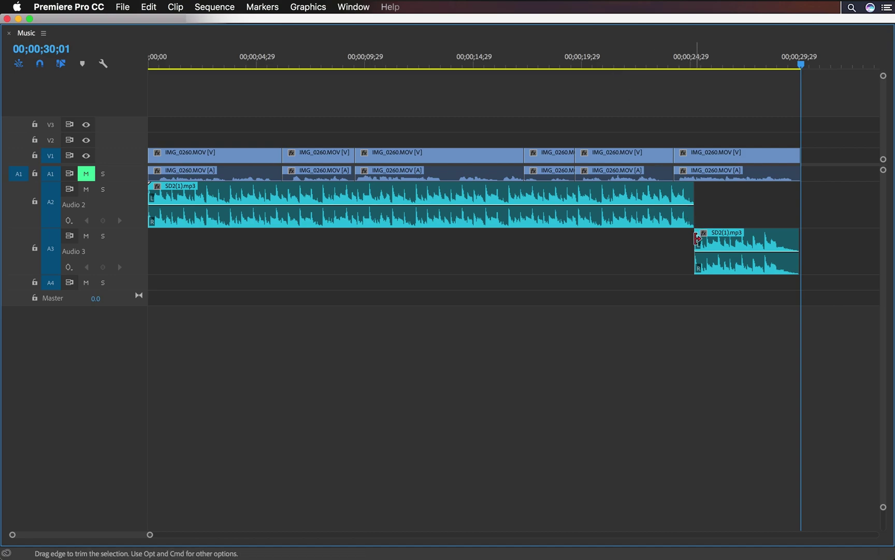
Extend the start of the A3 music back to the cut near 00;00;12;09 and delete the A2 music after it
left_click_drag(697, 238, 352, 242)
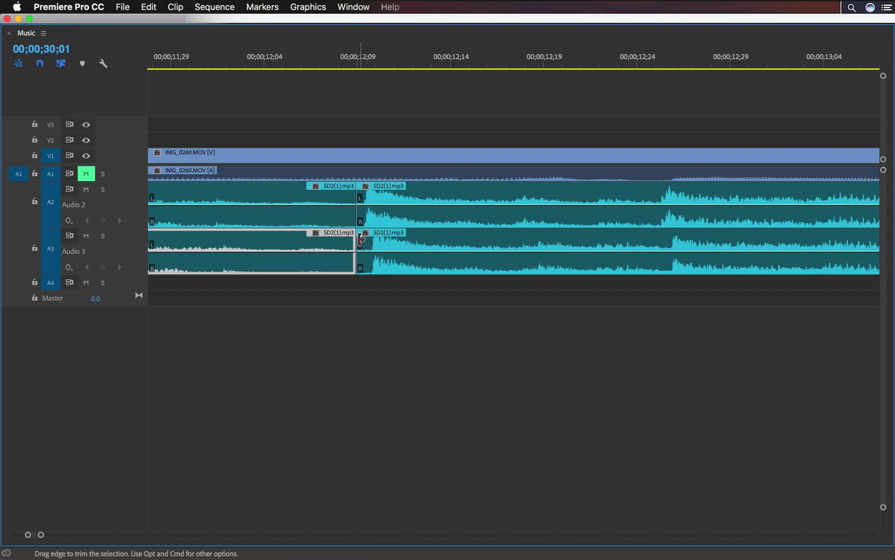
left_click_drag(358, 243, 357, 241)
left_click(397, 200)
key("Delete")
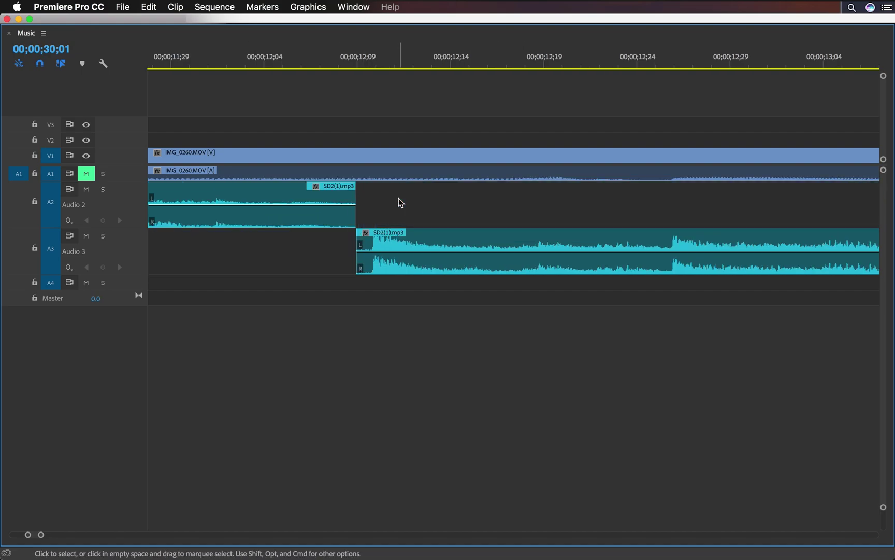
Play the music from 00;00;06;25 across the new cut, and play its closing seconds
key("backslash")
left_click(298, 58)
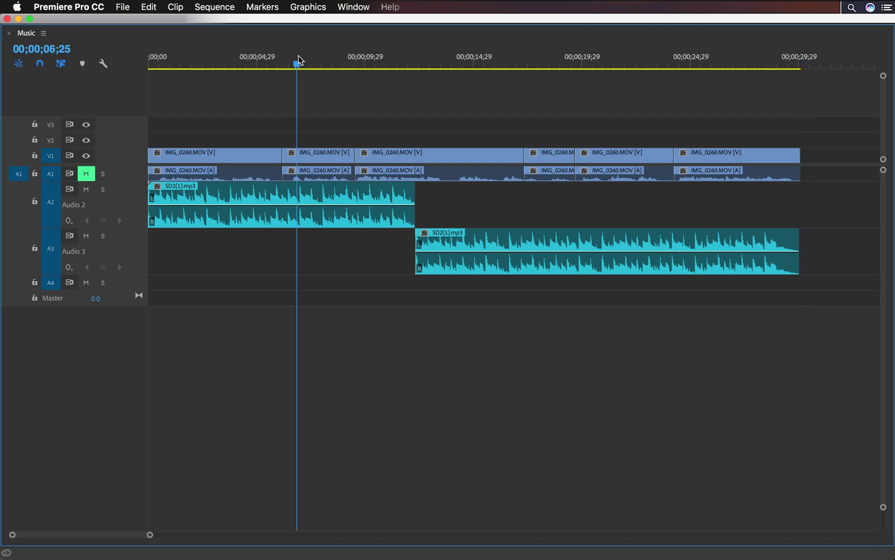
key("space")
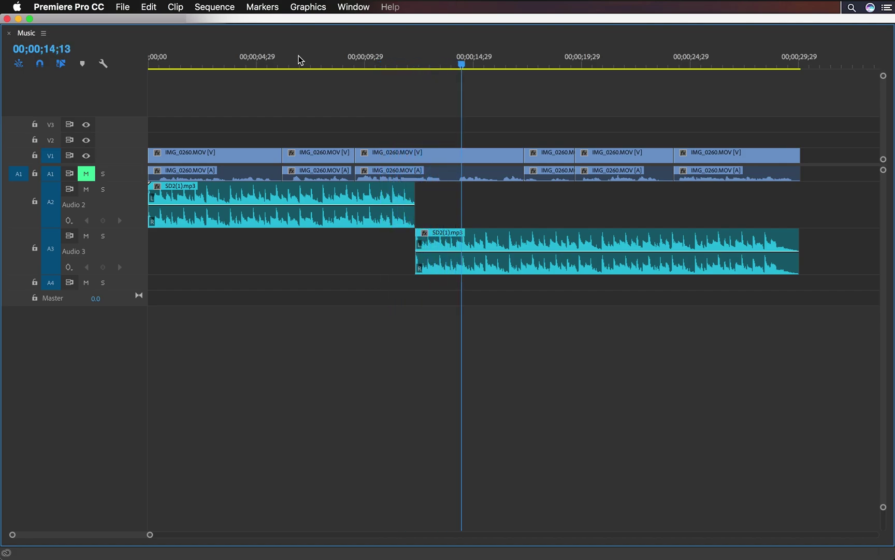
key("space")
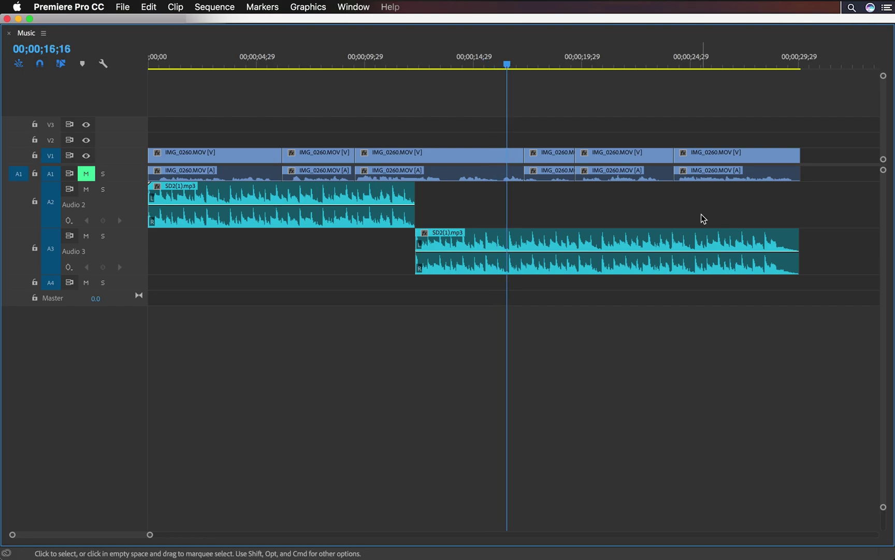
left_click_drag(742, 65, 763, 65)
key("space")
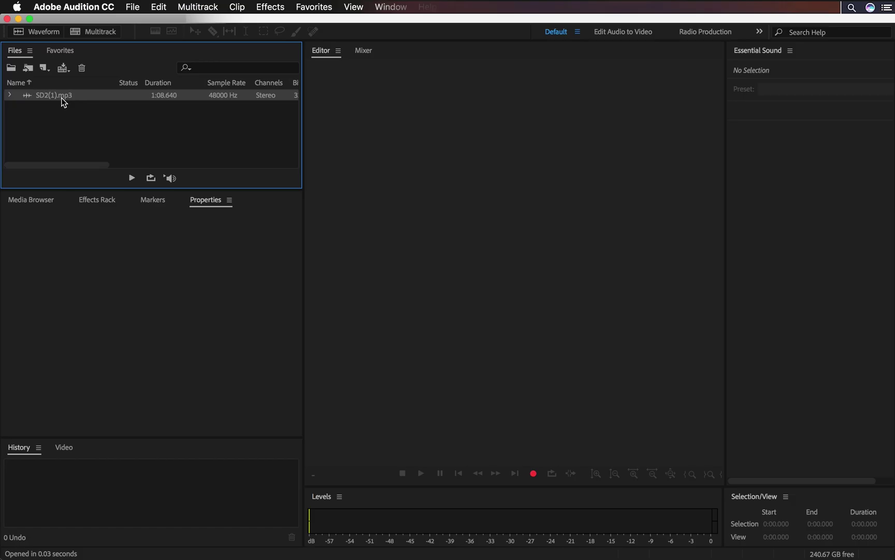
In Adobe Audition, open SD2(1).mp3 and insert it into a new multitrack session with the default settings
double_click(54, 95)
right_click(82, 97)
mouse_move(275, 126)
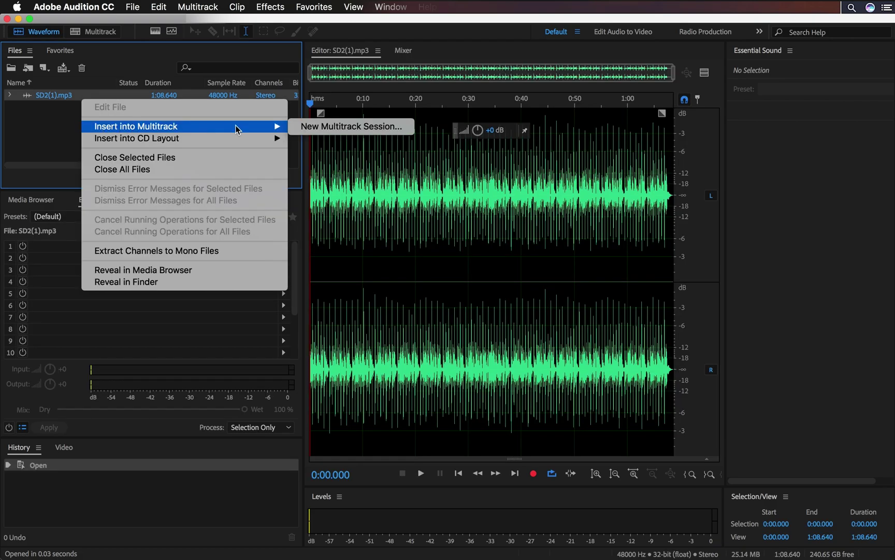
left_click(333, 127)
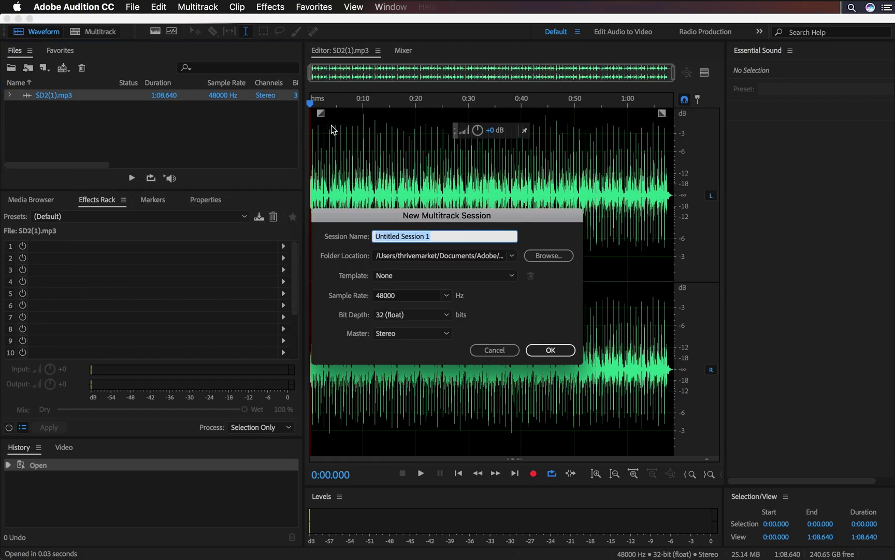
key("Return")
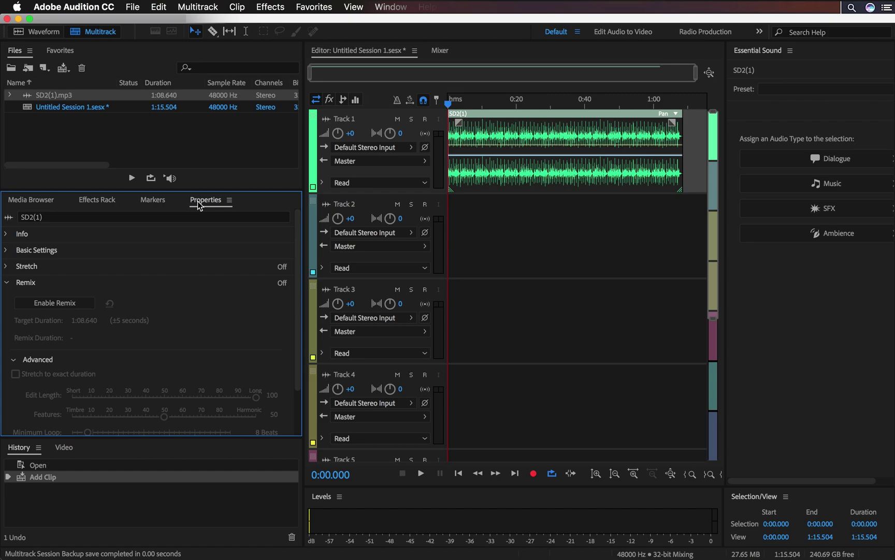
Enable Remix on the music clip with a target duration of 30 seconds
left_click(60, 303)
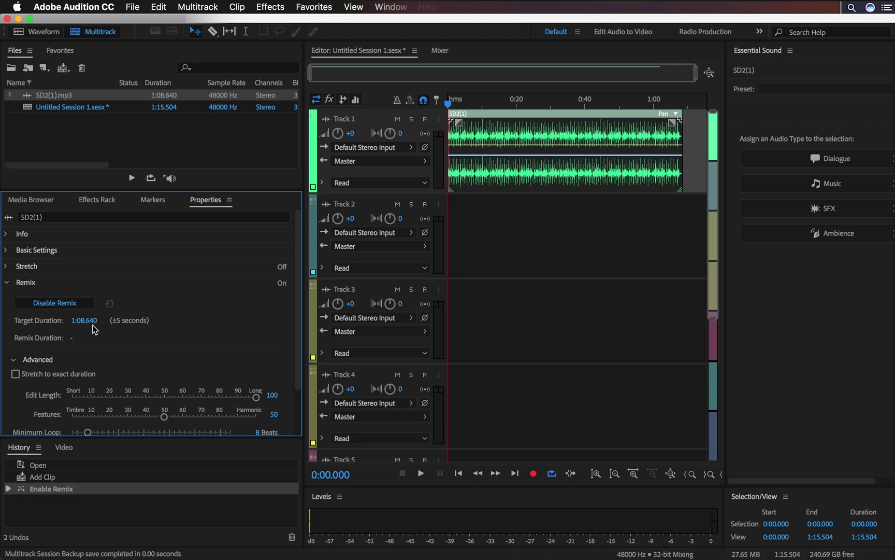
left_click(89, 320)
type("30")
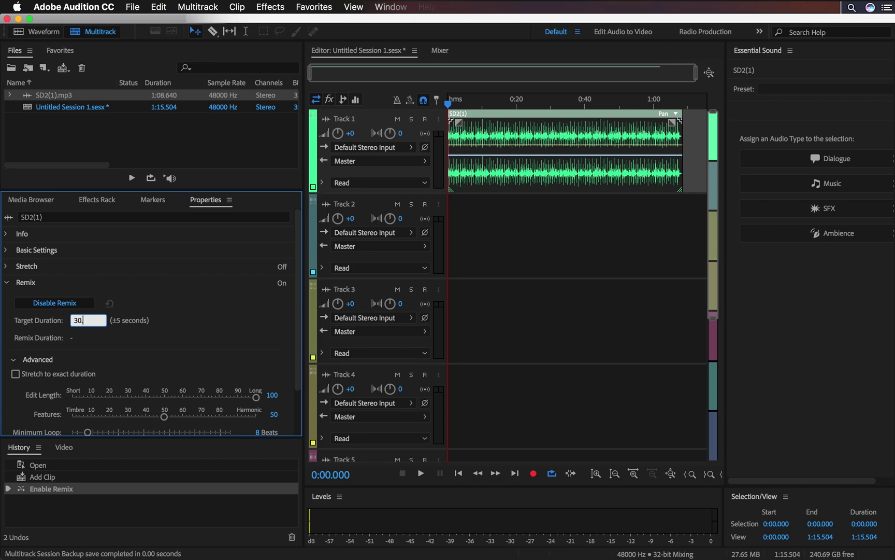
key("Return")
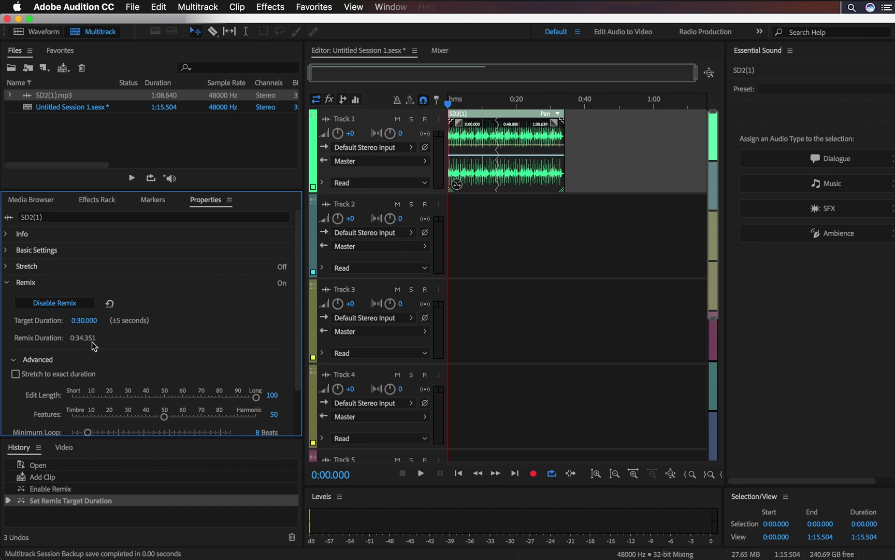
Try a remix target duration of 25 seconds and settle on 27 seconds
left_click_drag(84, 321, 81, 321)
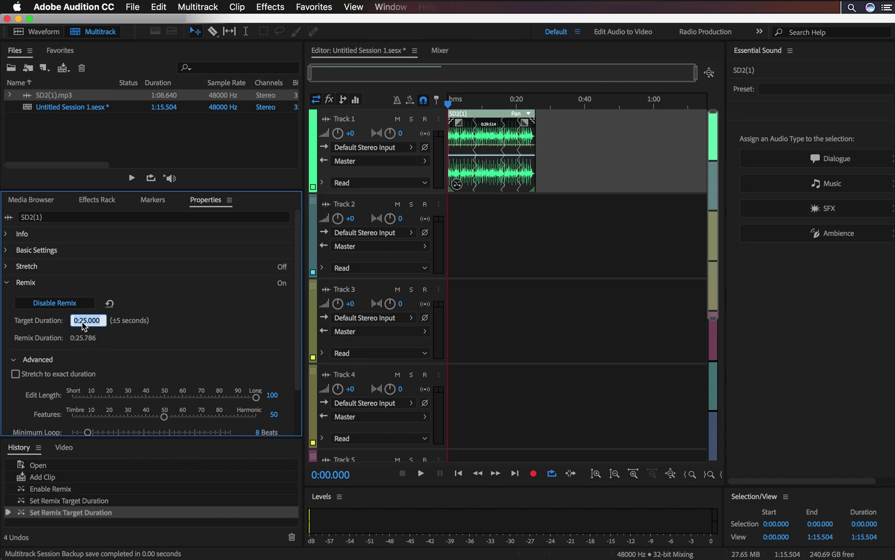
type("27")
key("Return")
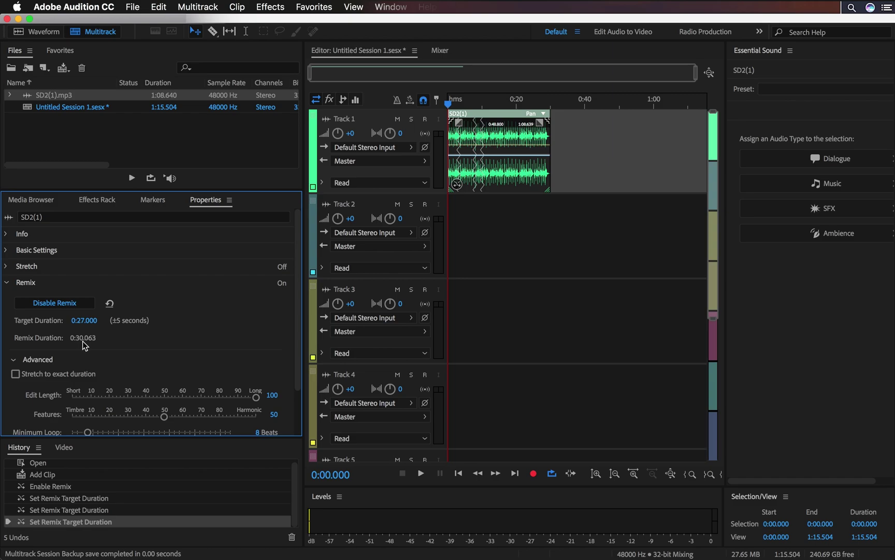
Play the remixed music from about 0:02 through its early edit points
left_click(454, 104)
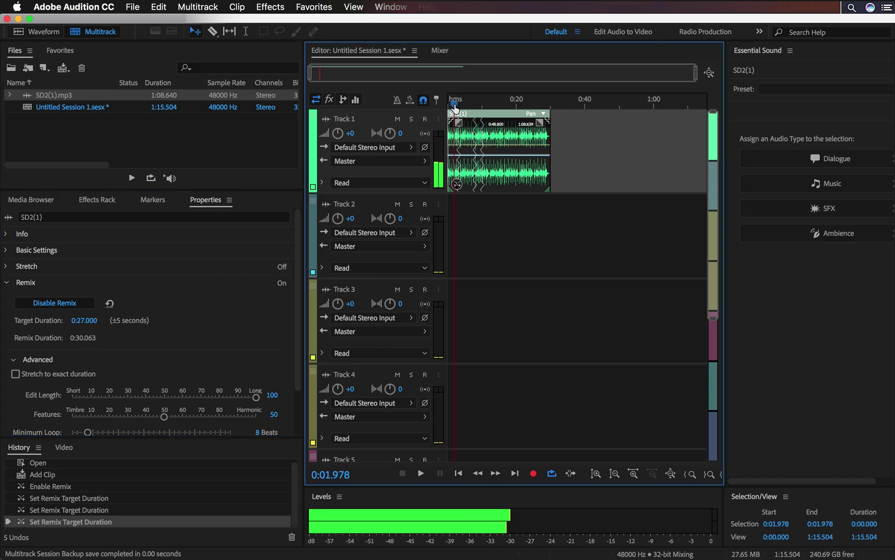
key("space")
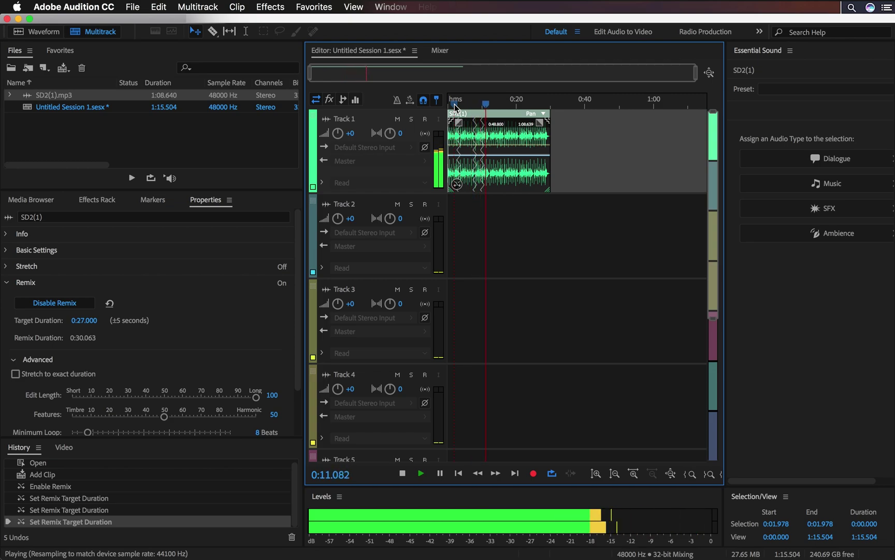
key("space")
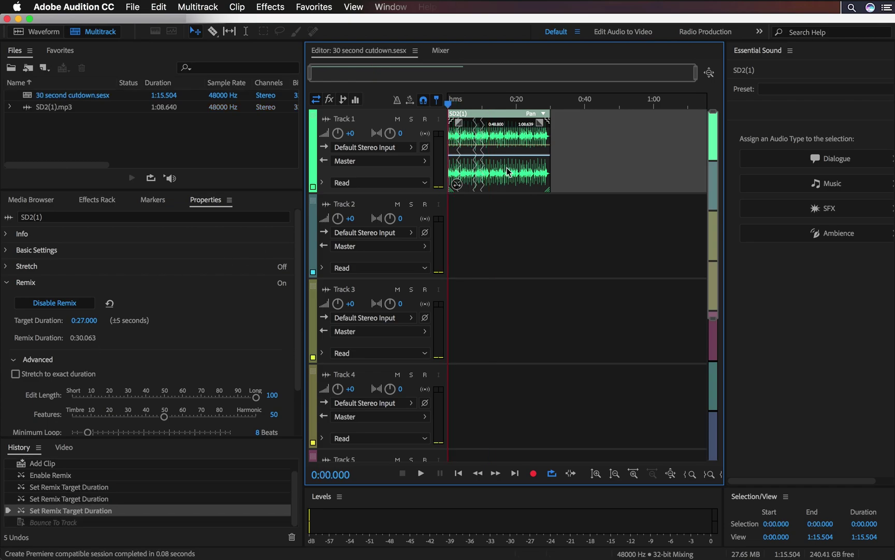
Export the remix session to Premiere Pro as a stereo mixdown and copy it to a new audio track in the active sequence
left_click(199, 9)
mouse_move(123, 12)
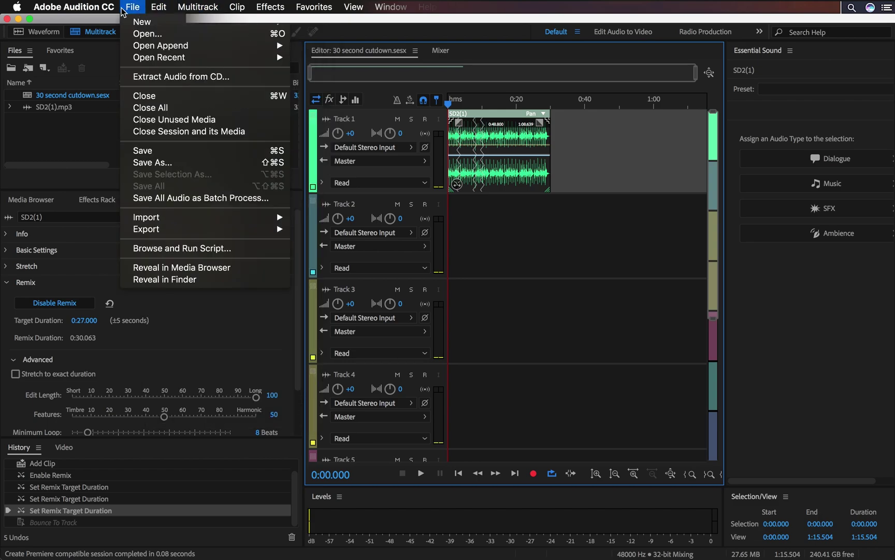
mouse_move(213, 229)
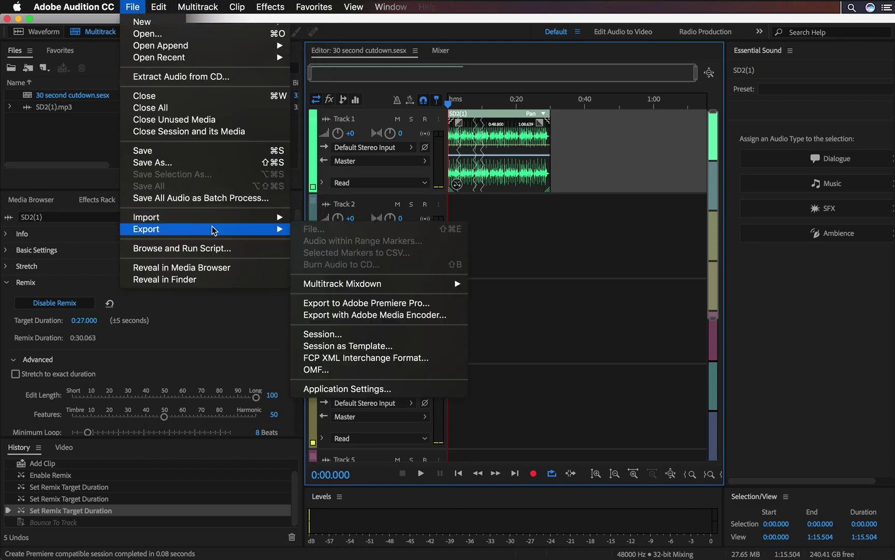
left_click(442, 305)
left_click(378, 297)
left_click(375, 325)
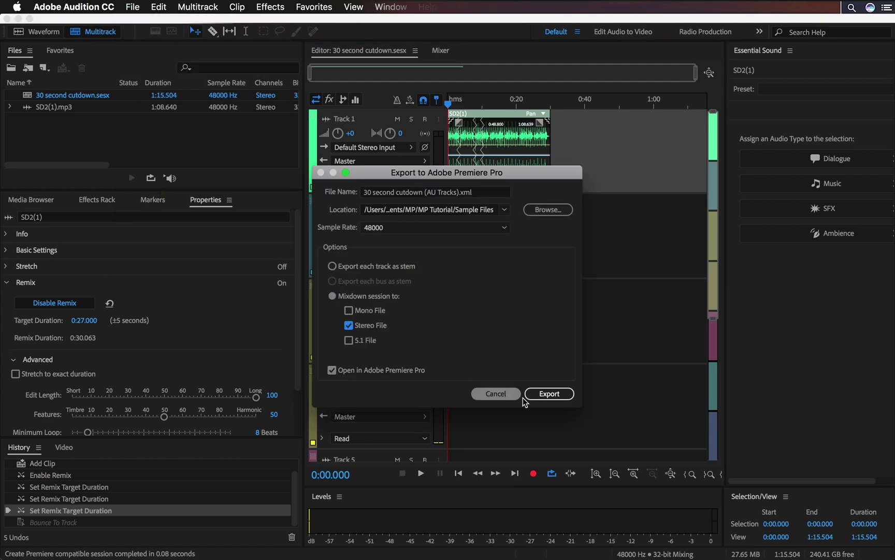
left_click(542, 394)
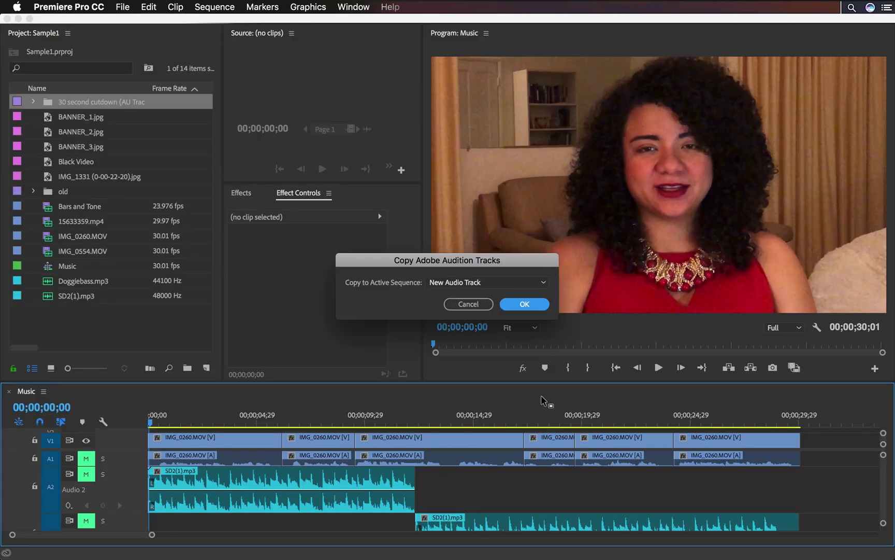
left_click(525, 304)
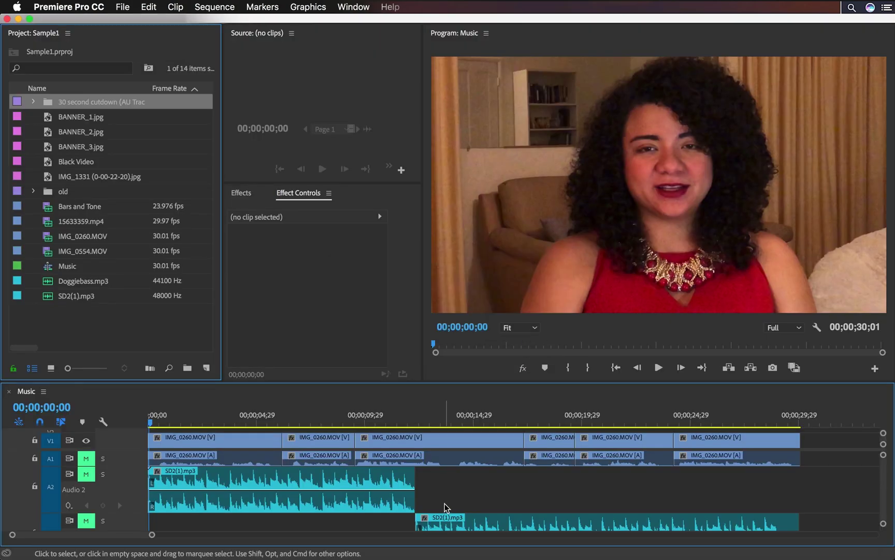
Play the 30 second cutdown on A5 from the start of the sequence, with A2 and A3 muted
scroll(447, 507, "down", 3)
left_click(387, 497)
key("grave")
left_click(86, 190)
left_click(88, 236)
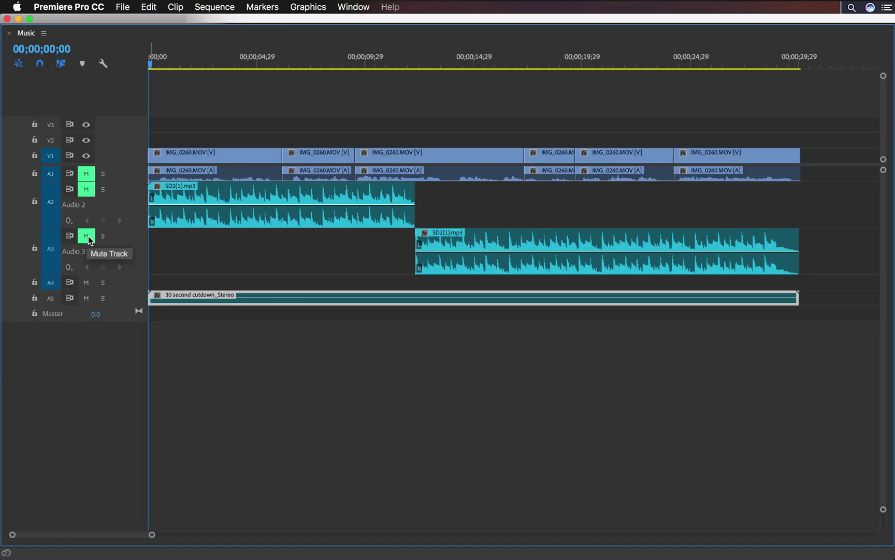
key("space")
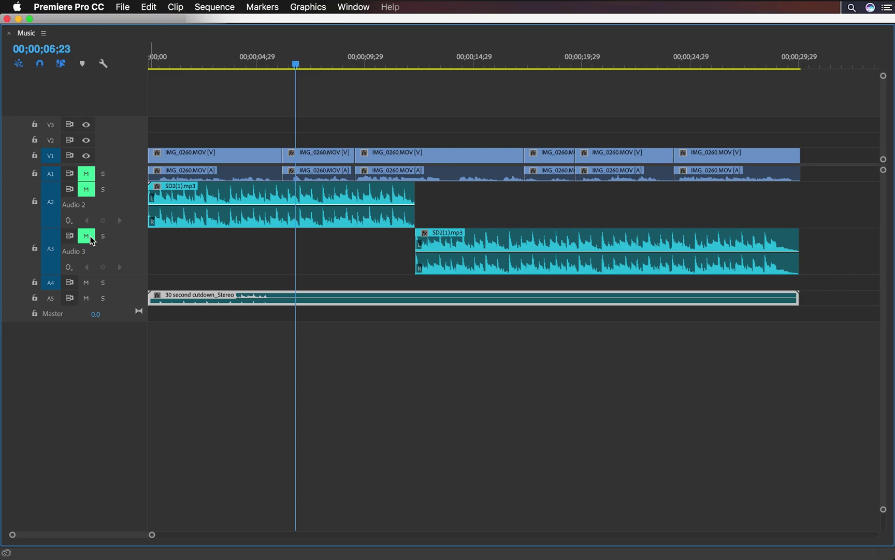
Play the closing seconds of the 30 second cutdown to check its ending against the end of the interview
key("z")
left_click_drag(678, 256, 831, 344)
left_click(733, 64)
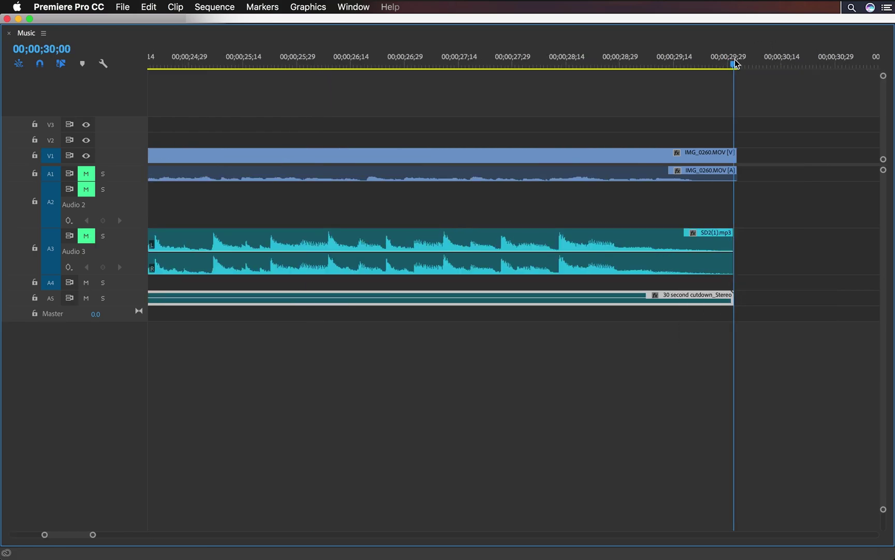
left_click_drag(733, 63, 381, 64)
key("space")
key("v")
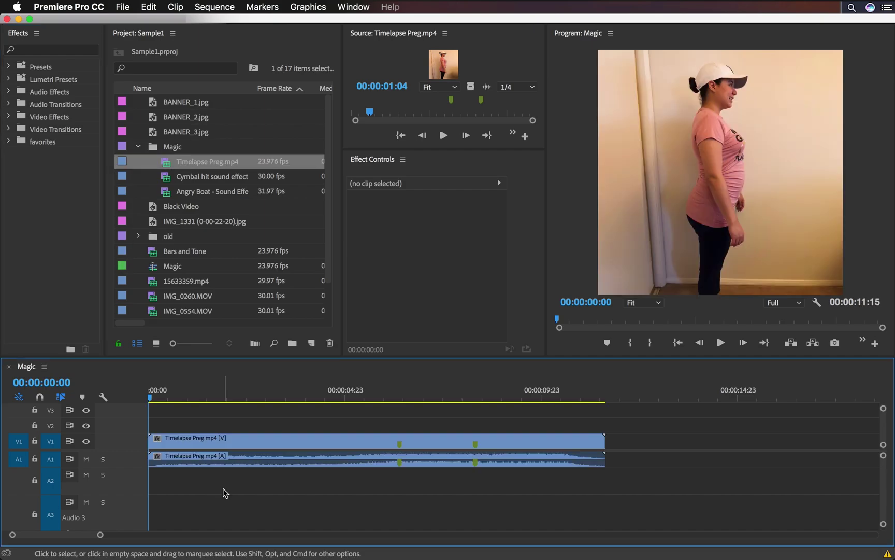
In the Magic sequence, remove the audio of Timelapse Preg.mp4 and move the playhead to the clip's first marker at 00:00:06:10
left_click_drag(245, 483, 283, 461)
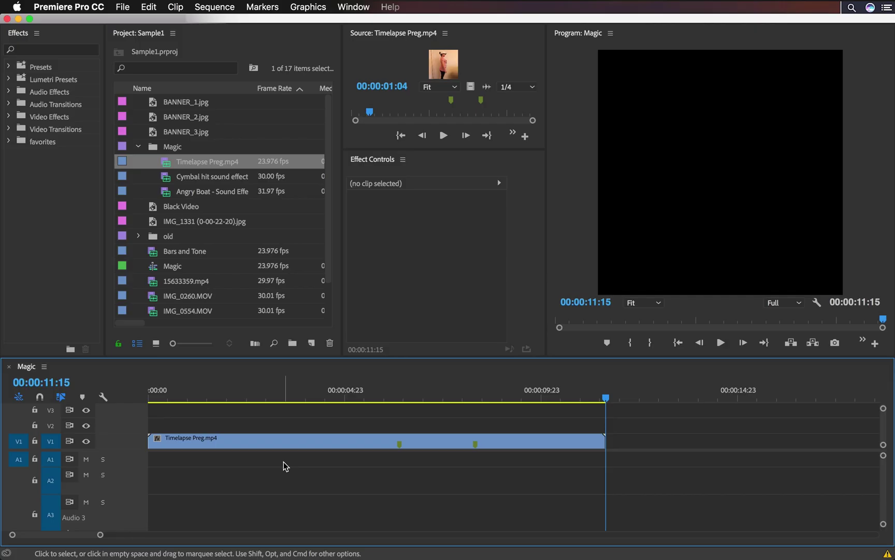
left_click_drag(149, 397, 400, 389)
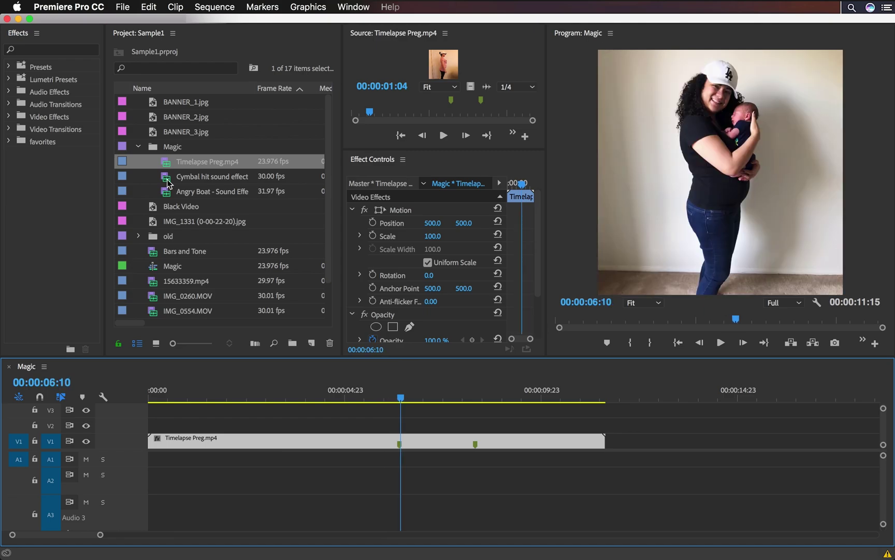
Open the cymbal hit sound effect as the source clip and play its first hit
double_click(168, 181)
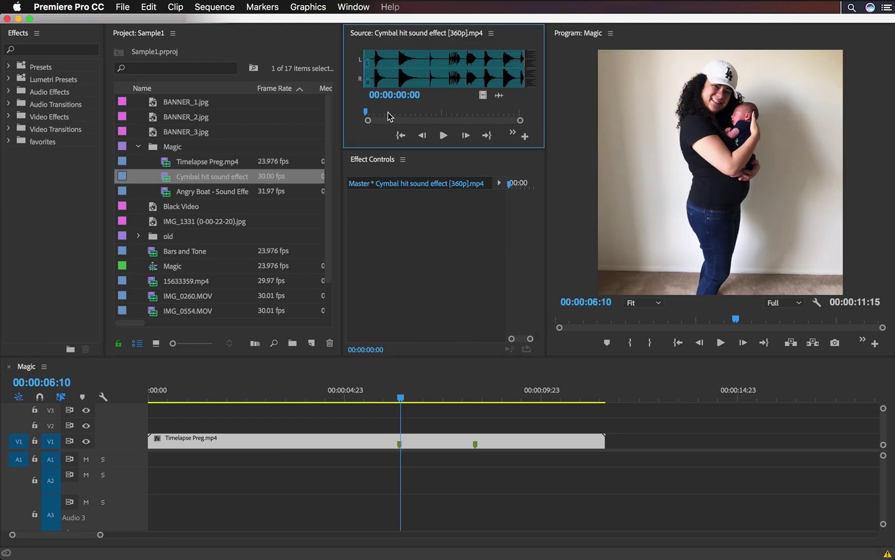
key("space")
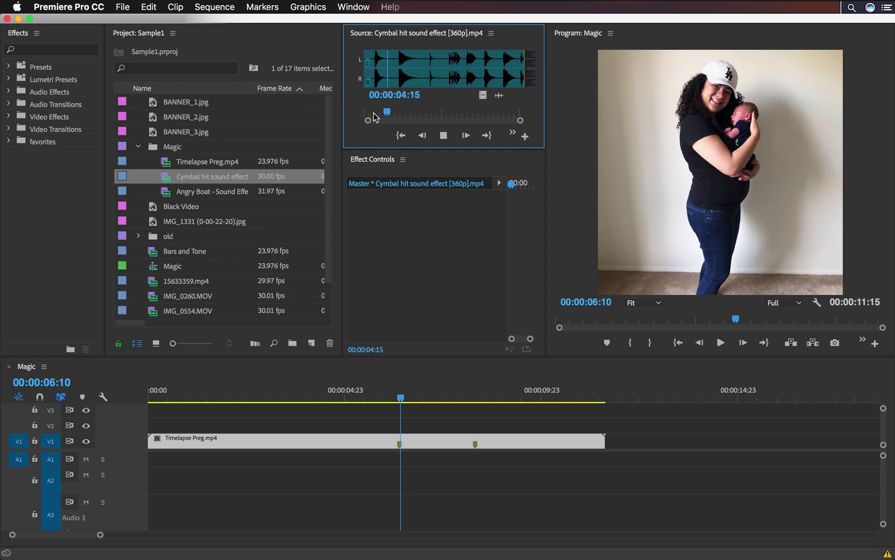
key("space")
Mark the cymbal sound from just before its first hit to 00:00:06:11 and place it on A1, ending at the first timelapse marker
left_click(374, 114)
key("Left")
key("Left")
key("Left")
key("i")
left_click_drag(373, 114, 398, 113)
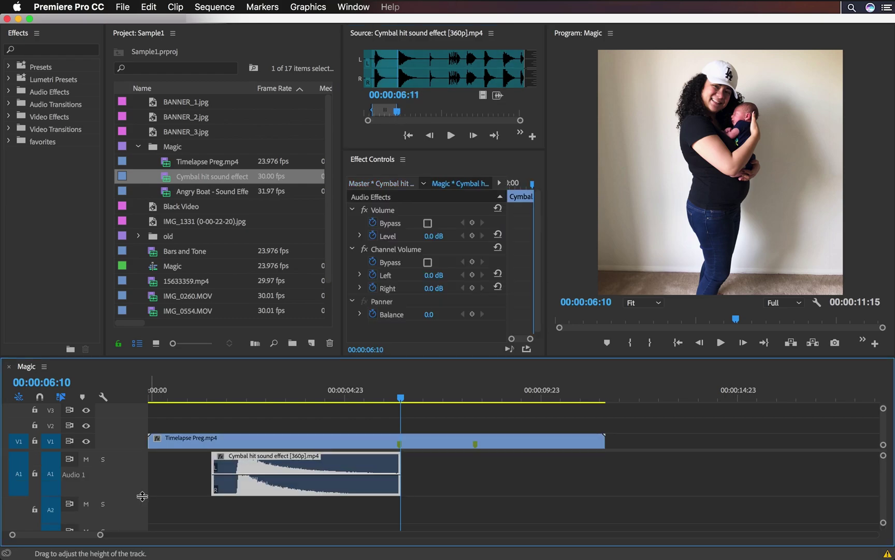
Play part of the cymbal hit in the Magic sequence and reverse the clip's speed
left_click_drag(306, 394, 221, 394)
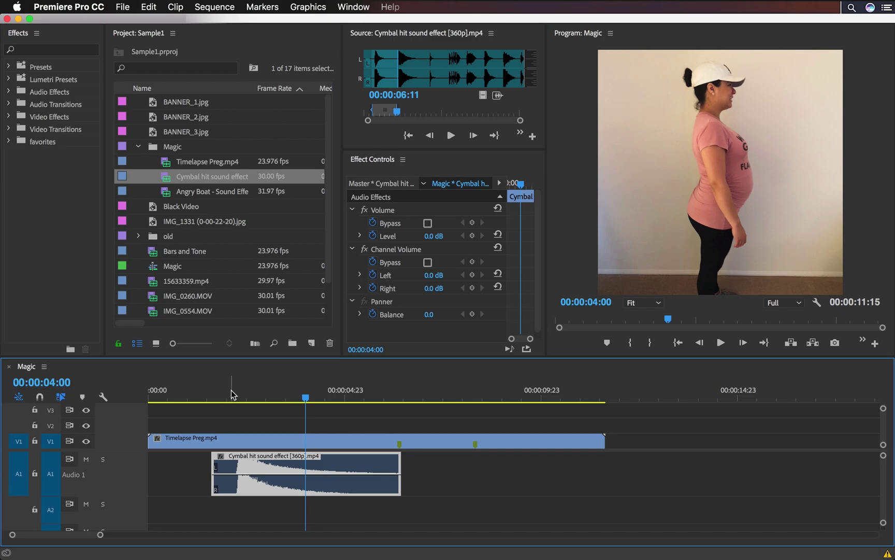
key("space")
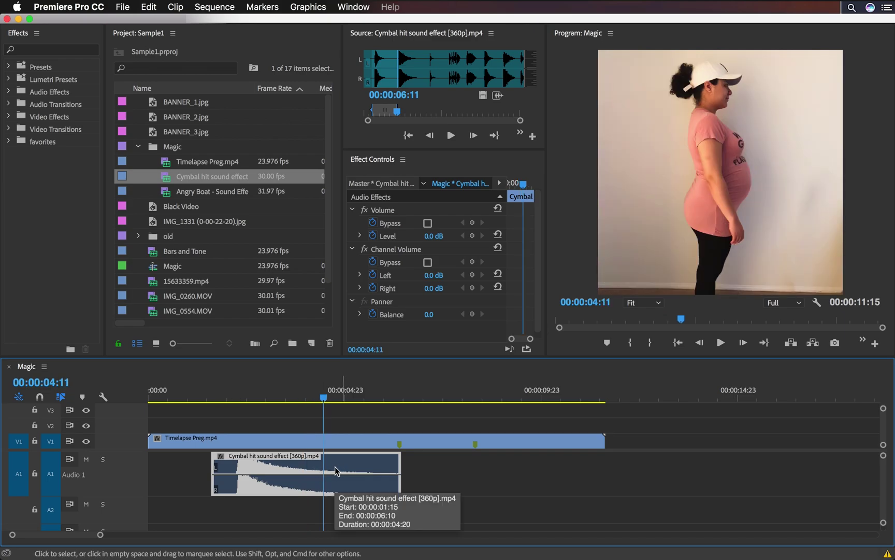
key("super+r")
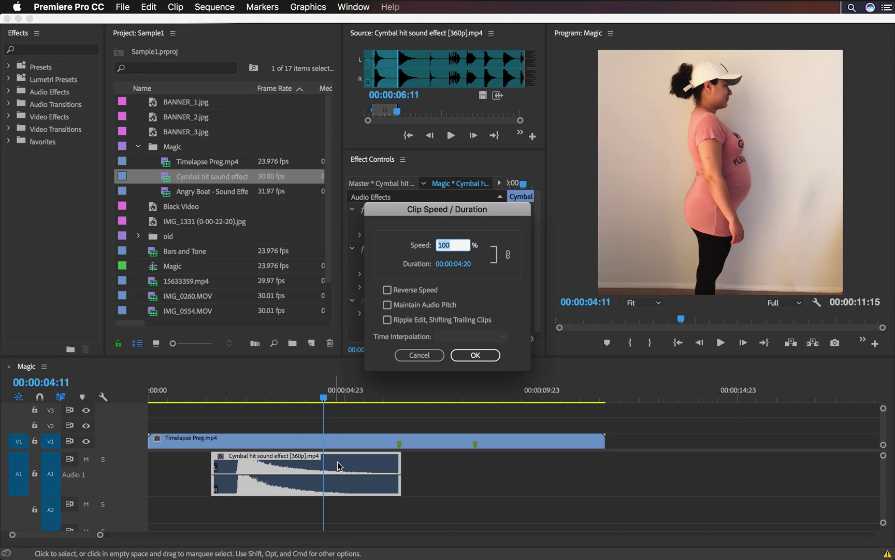
left_click(388, 290)
left_click(459, 352)
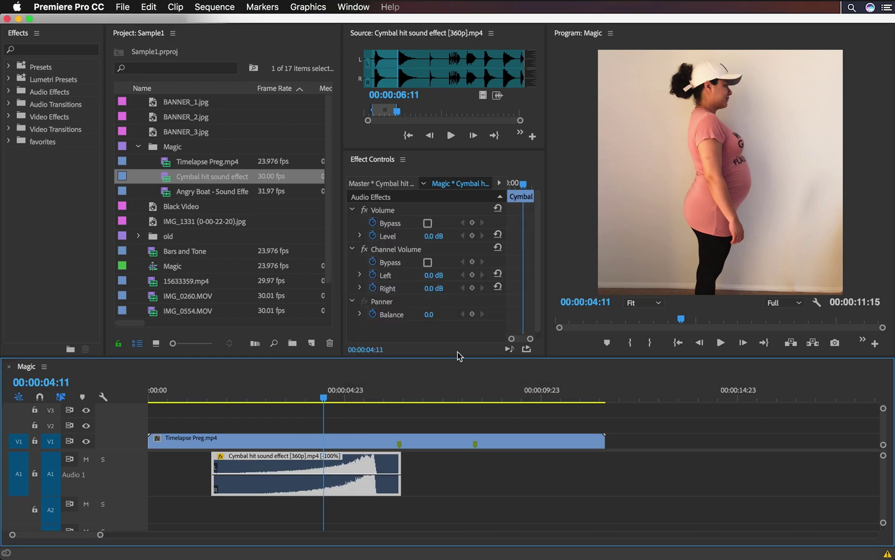
Shift the reversed cymbal clip on A1 so its peak lands on the timelapse's first marker, playing it to check the sync
left_click(401, 398)
left_click_drag(369, 463, 389, 460)
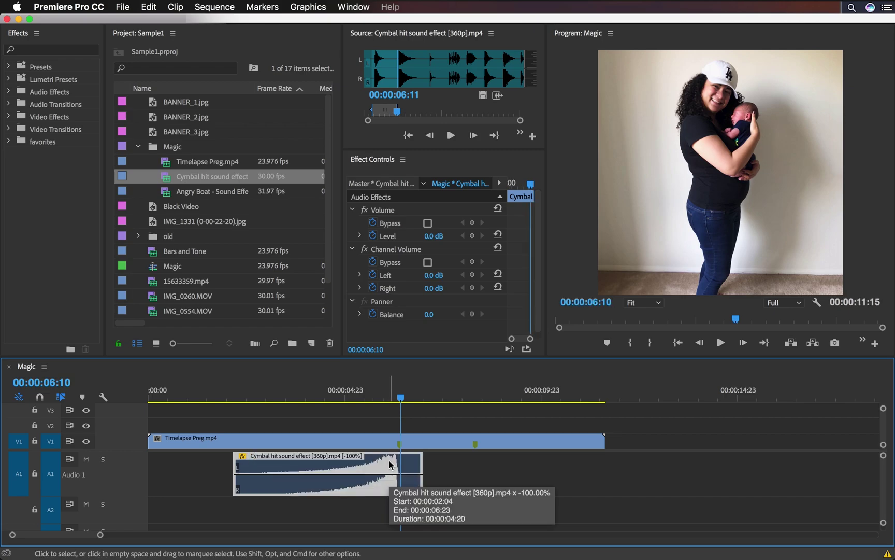
left_click(256, 397)
key("space")
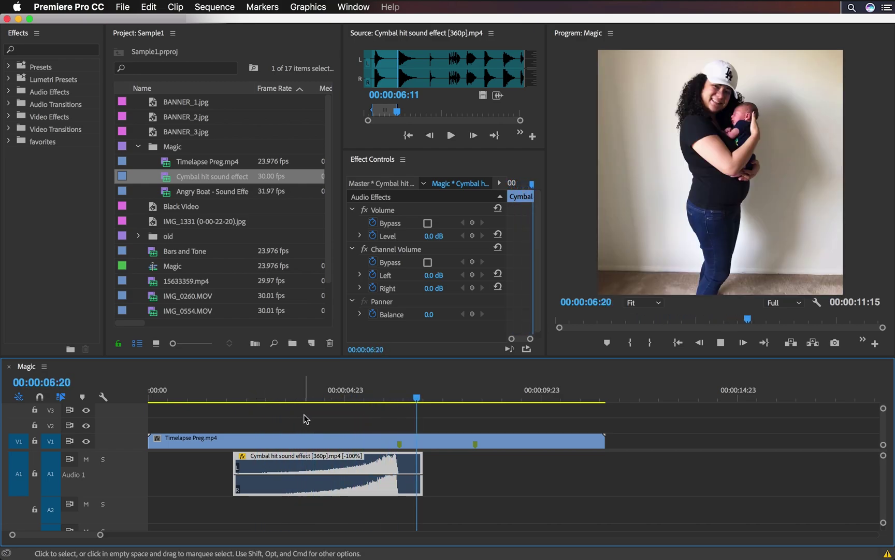
key("space")
left_click_drag(405, 458, 408, 459)
left_click(300, 394)
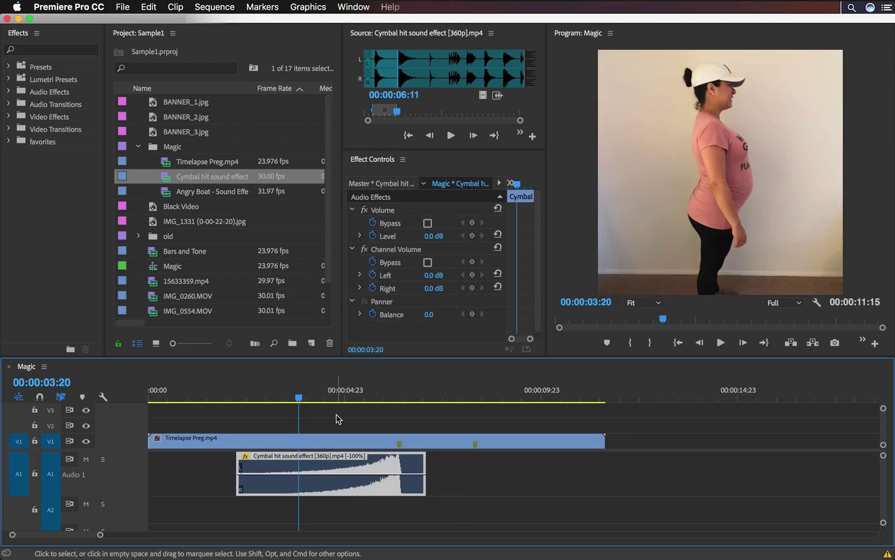
Preview the Angry Boat sound effect and place its audio on A2, with its hit at the timelapse's first marker at 00:00:06:09
left_click(399, 390)
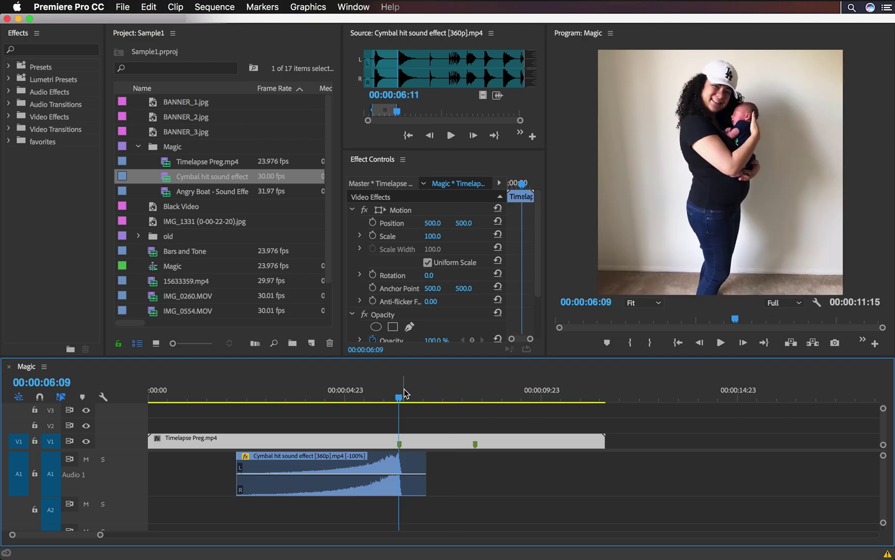
double_click(169, 192)
key("space")
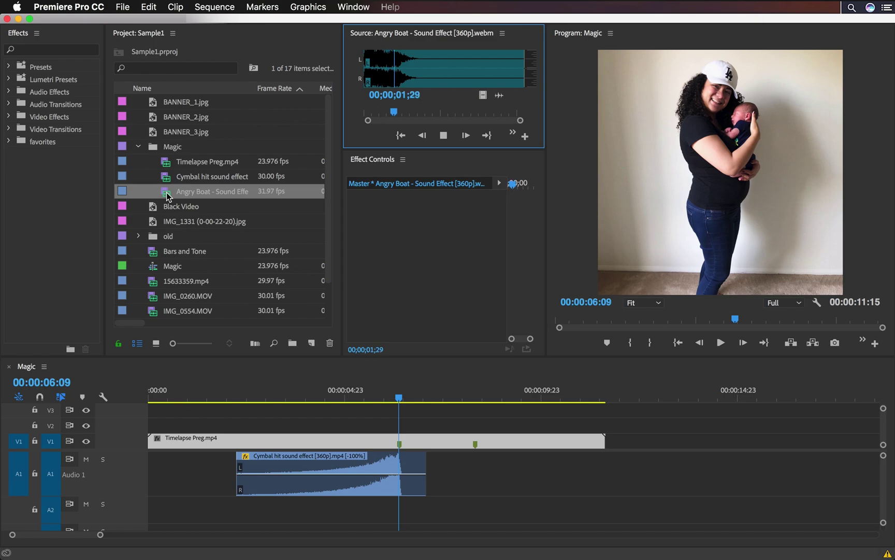
key("space")
left_click(167, 196)
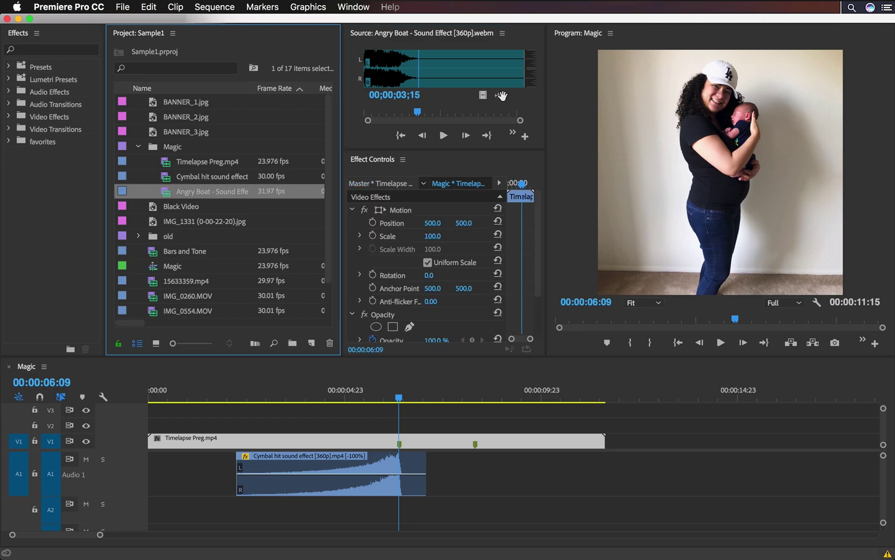
left_click_drag(499, 96, 475, 508)
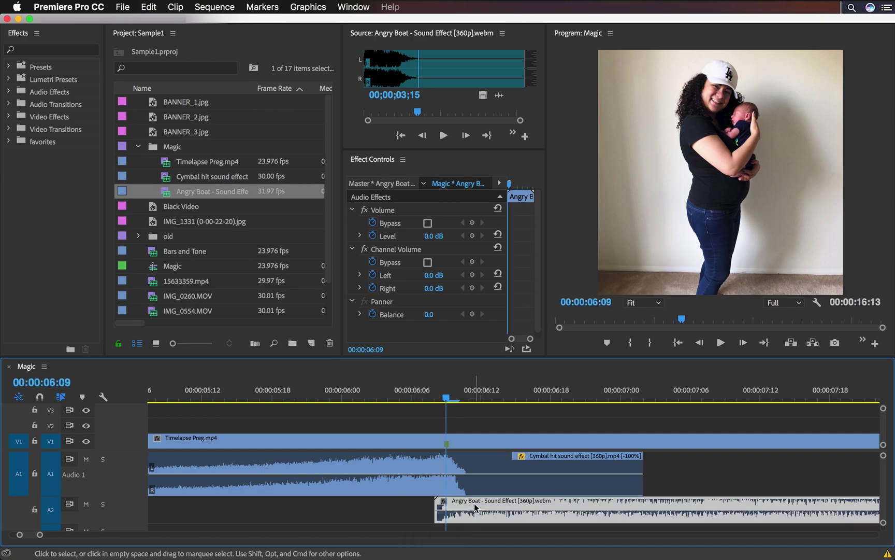
Play the cymbal and Angry Boat effects together, and split the timelapse at 00:00:06:08
left_click(281, 398)
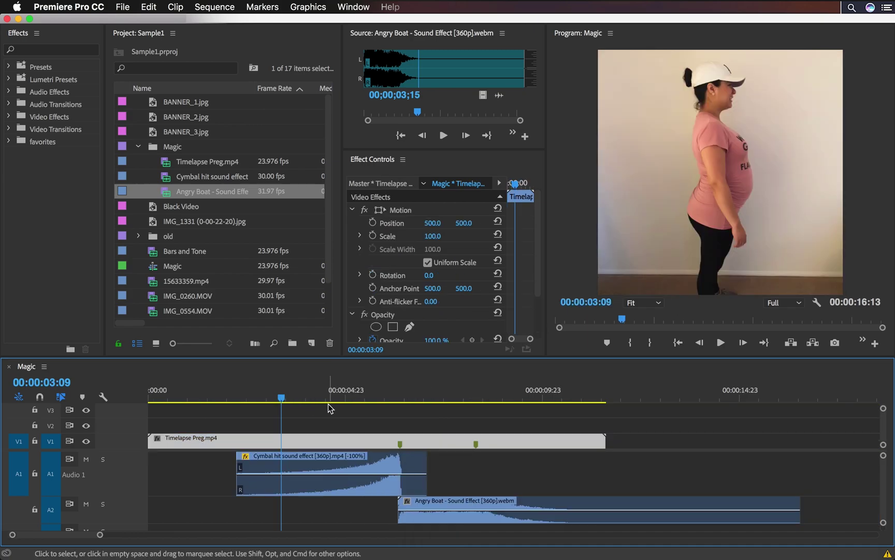
key("space")
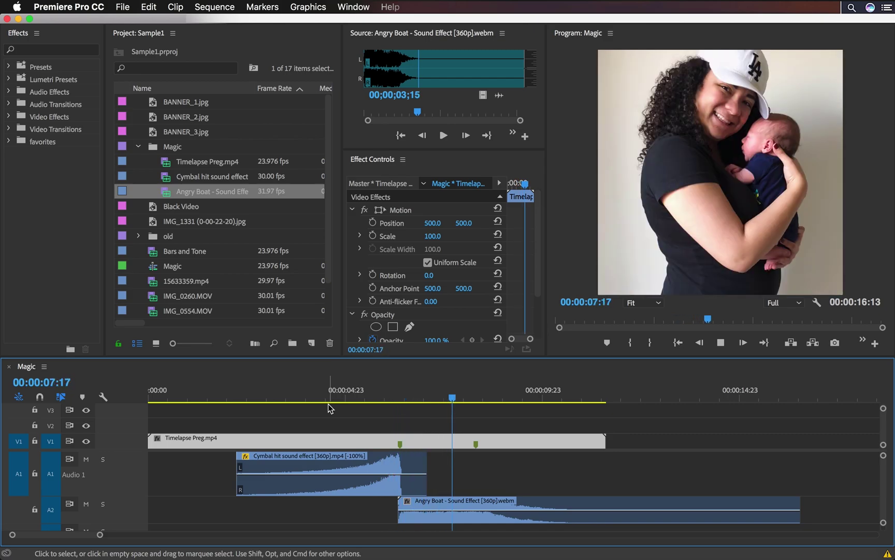
key("space")
left_click_drag(306, 398, 352, 395)
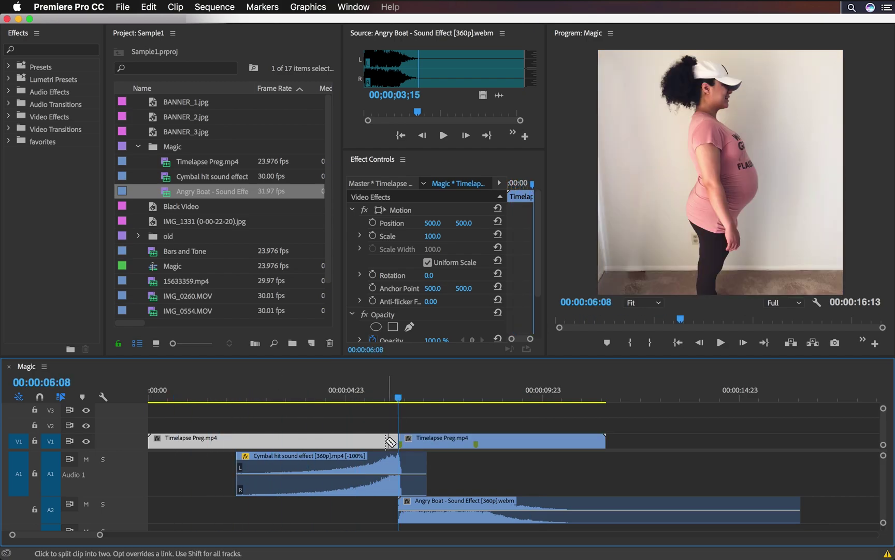
Rate-stretch the first timelapse segment from its start to 193.67% speed, trim the reversed cymbal's start to match, and play the result
key("v")
key("r")
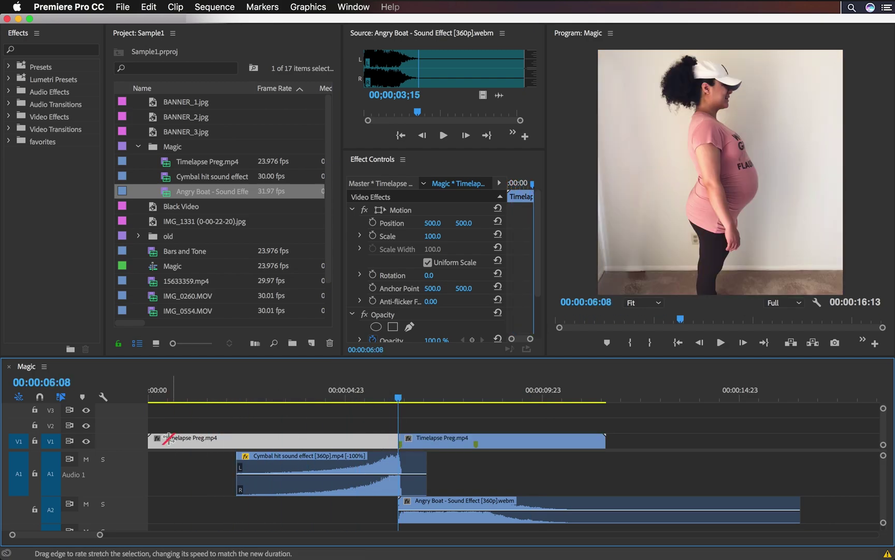
left_click_drag(151, 440, 268, 460)
key("v")
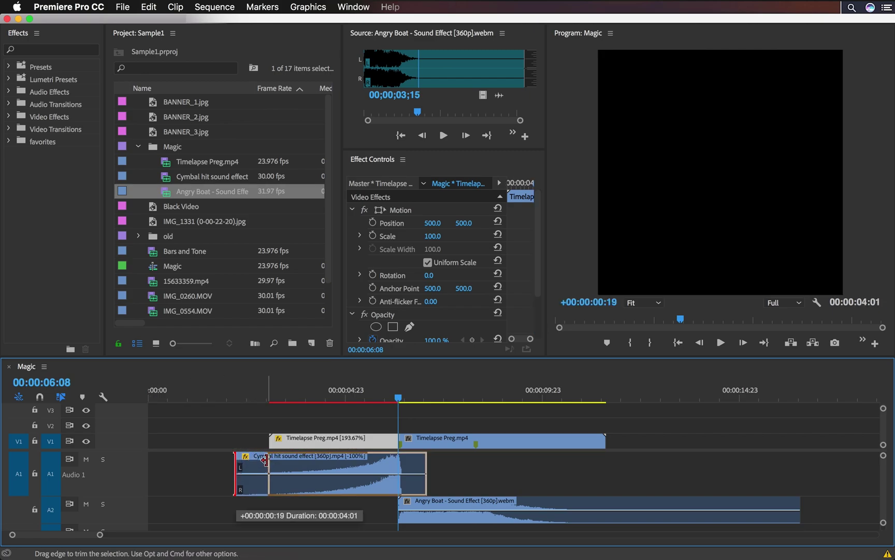
left_click(269, 392)
key("space")
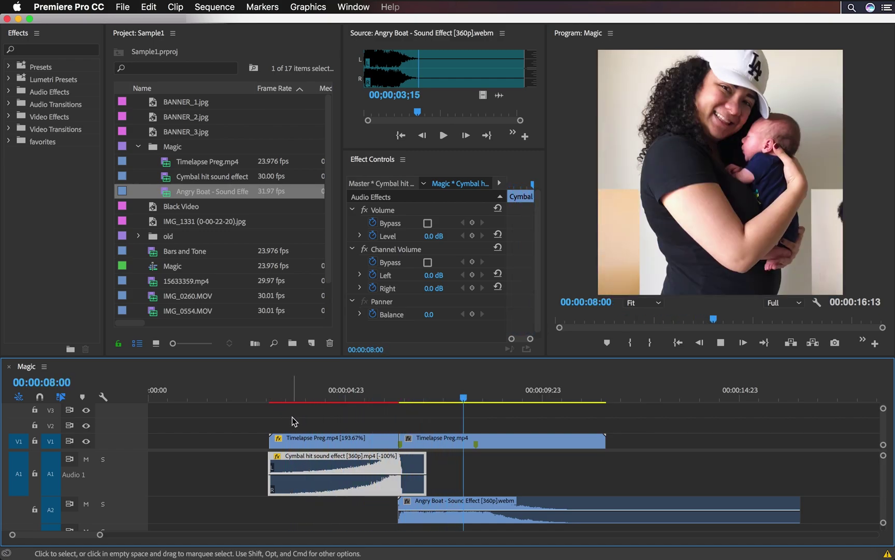
key("space")
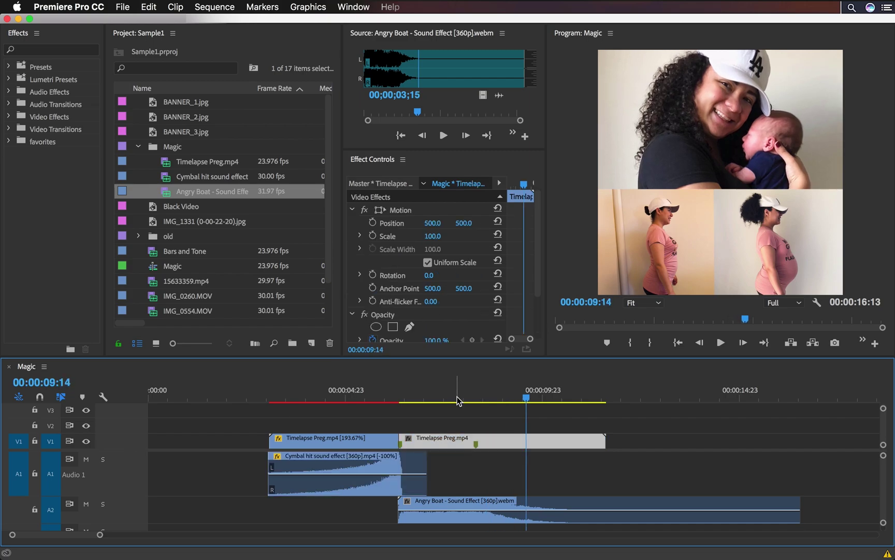
Mark a single later hit in the cymbal source, ending at 00:00:15:14, and place its audio on A1 around the timelapse's second marker
left_click_drag(457, 399, 480, 399)
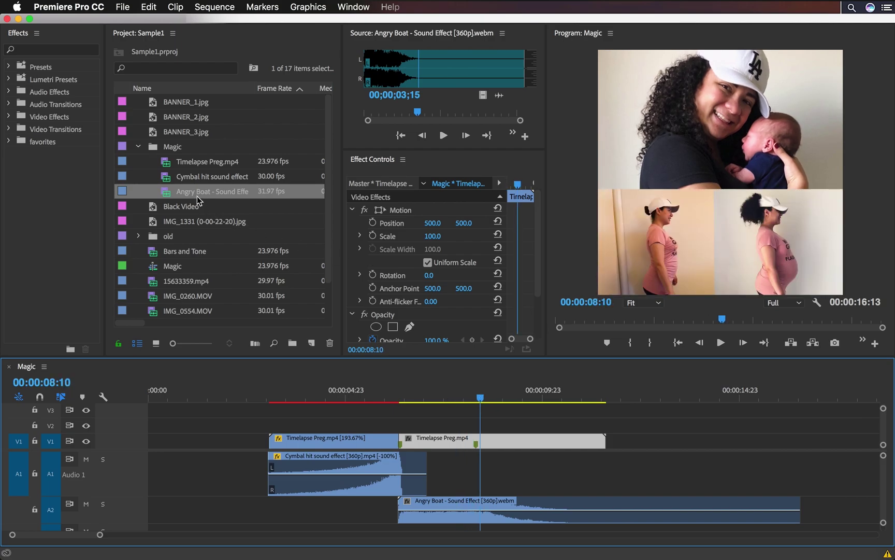
double_click(170, 180)
key("space")
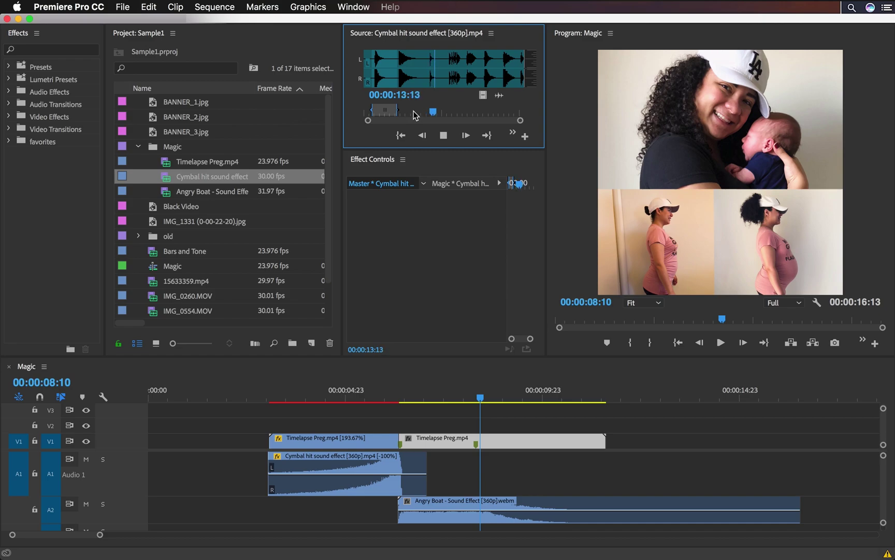
left_click(427, 112)
key("i")
left_click_drag(428, 111, 447, 111)
key("o")
left_click_drag(498, 95, 483, 462)
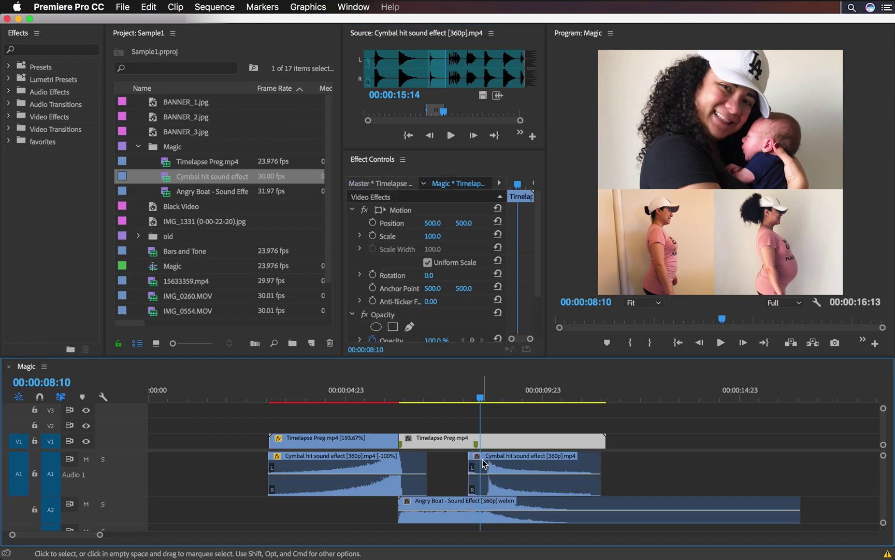
Align the second cymbal clip's hit with the timelapse's second marker and return the playhead to the timelapse's start
key("z")
left_click_drag(443, 435, 406, 466)
key("v")
left_click_drag(265, 466, 389, 461)
key("backslash")
left_click(271, 397)
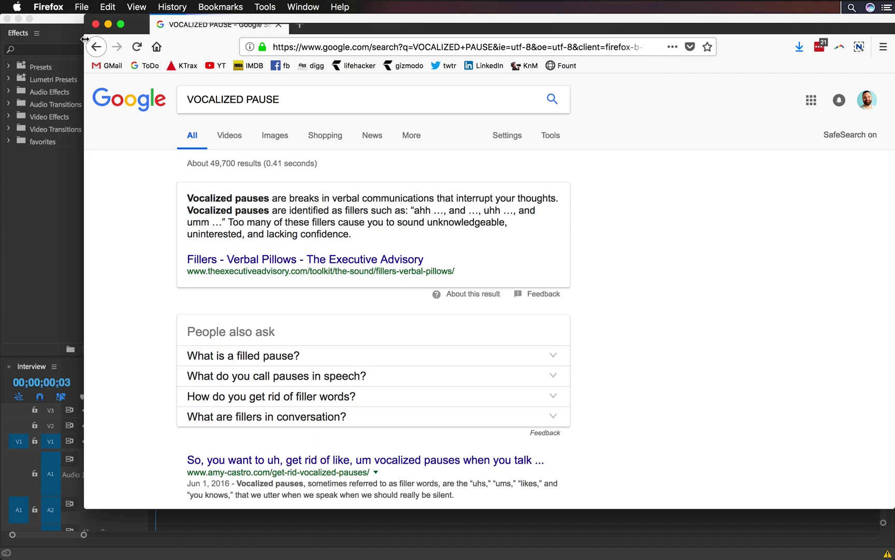
Switch to Premiere Pro and play the Interview sequence from 00;00;02;06 through the passages containing vocalized pauses
left_click(24, 209)
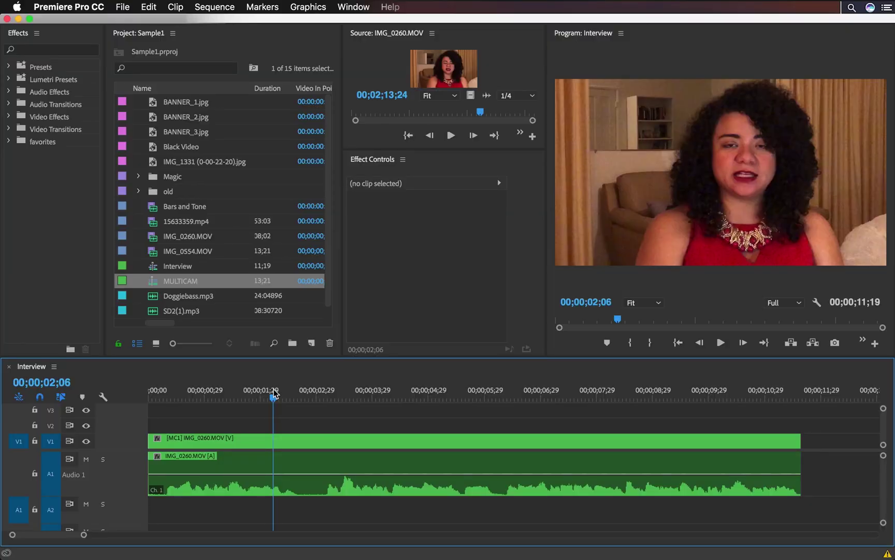
key("space")
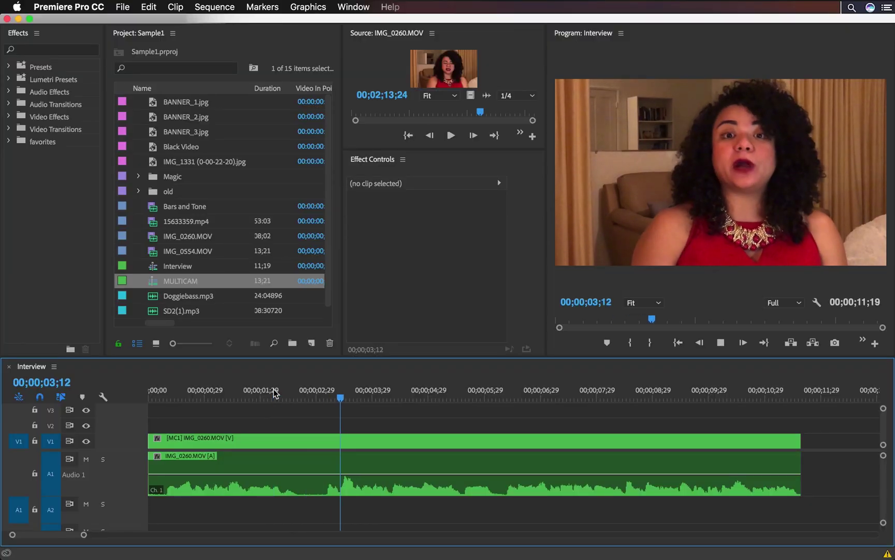
key("space")
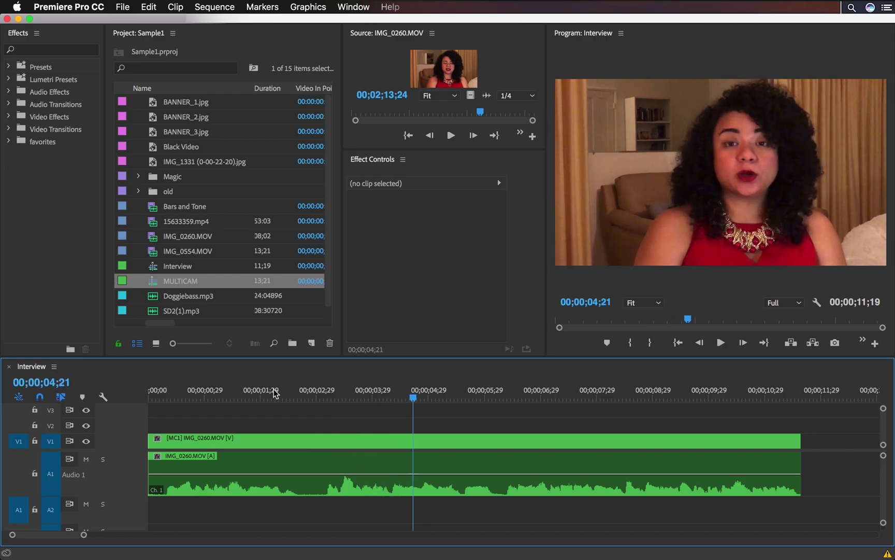
left_click(456, 389)
key("space")
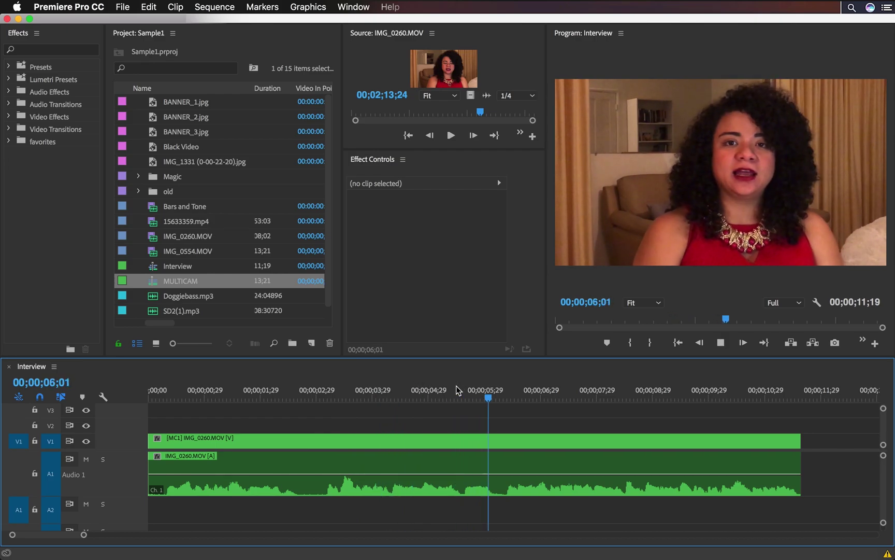
key("space")
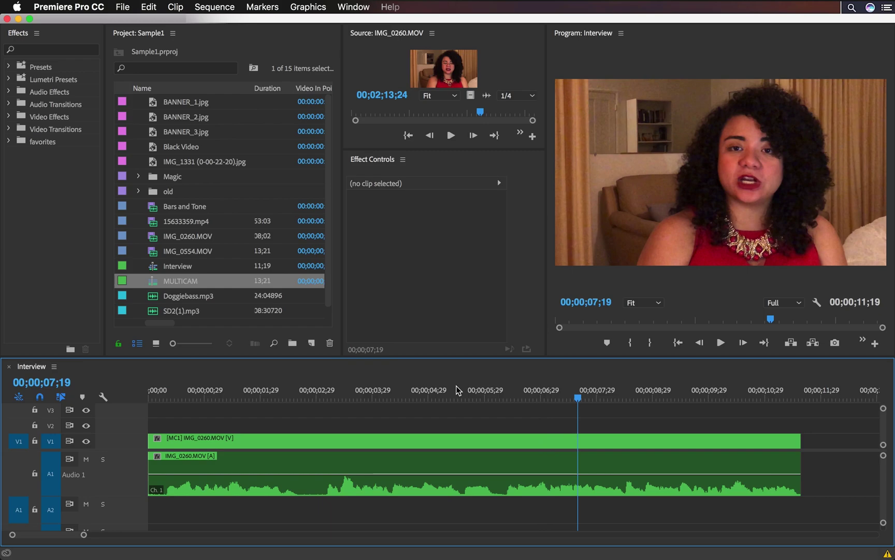
Split the interview's video and audio on both sides of the two vocalized pauses, near 2.5 and 6 seconds
key("c")
left_click(360, 391)
left_click(282, 445)
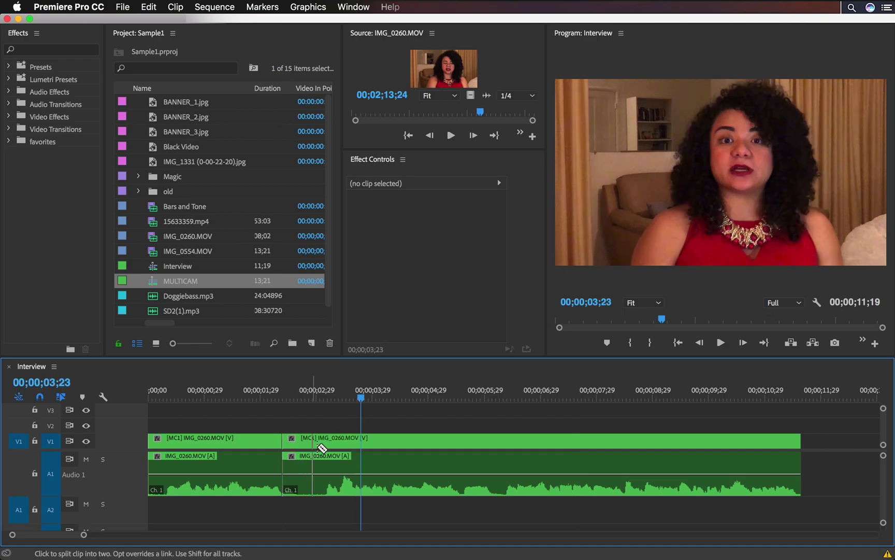
left_click(324, 444)
left_click(461, 442)
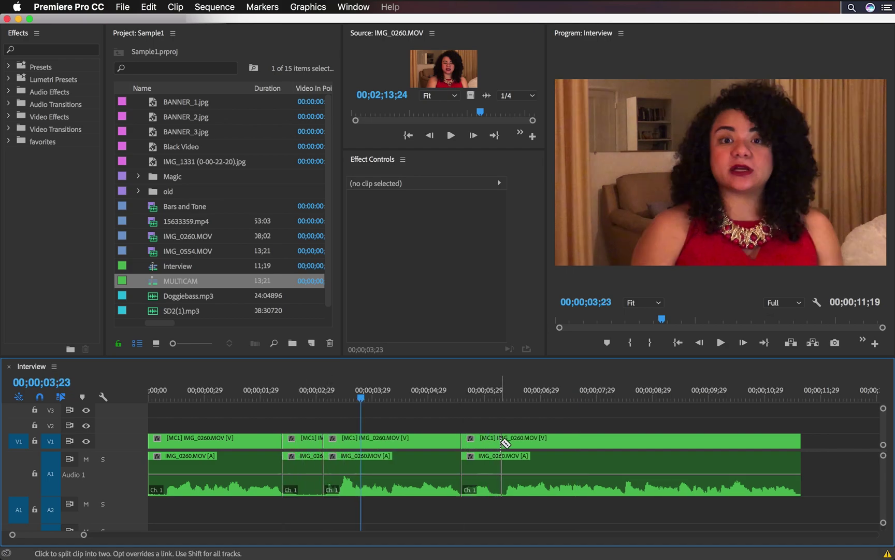
left_click(505, 442)
key("b")
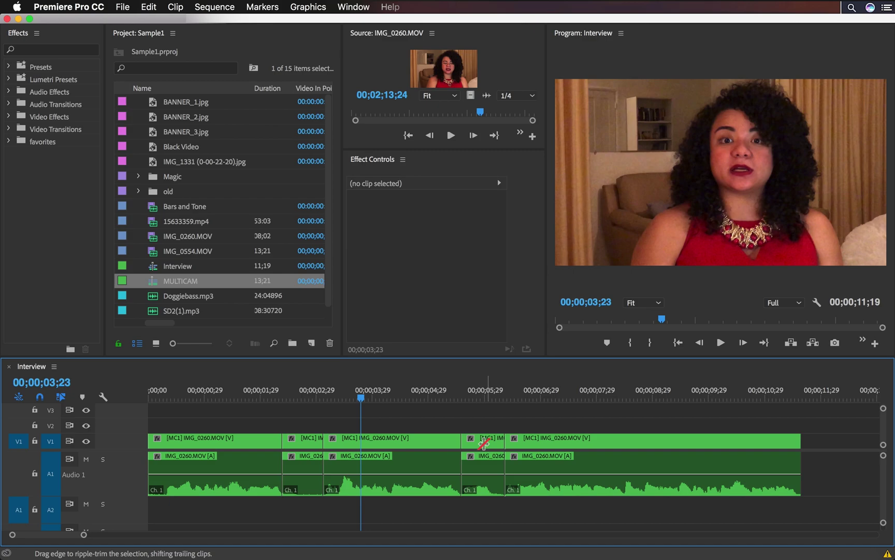
Ripple-delete the two isolated pause segments from the interview and play across the closed gaps
left_click_drag(540, 425, 536, 468)
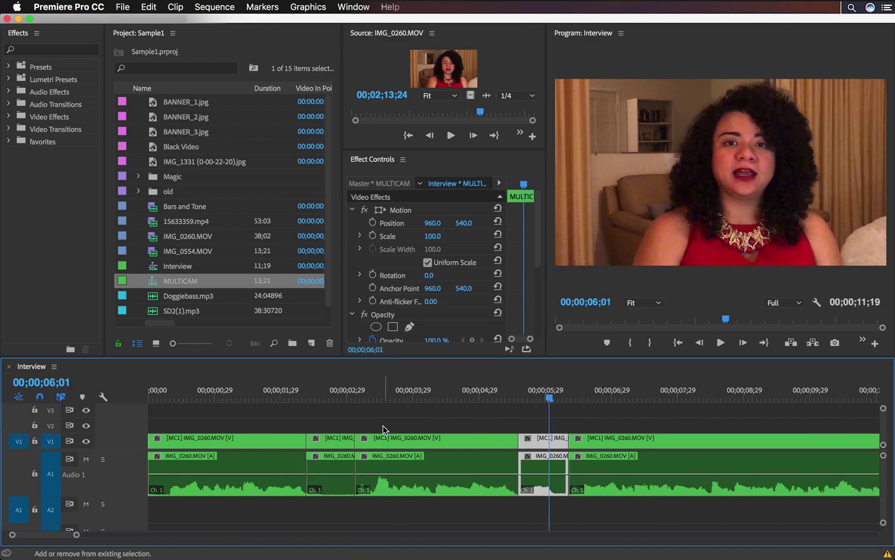
left_click_drag(329, 417, 323, 455)
key("shift+Delete")
left_click(263, 393)
key("space")
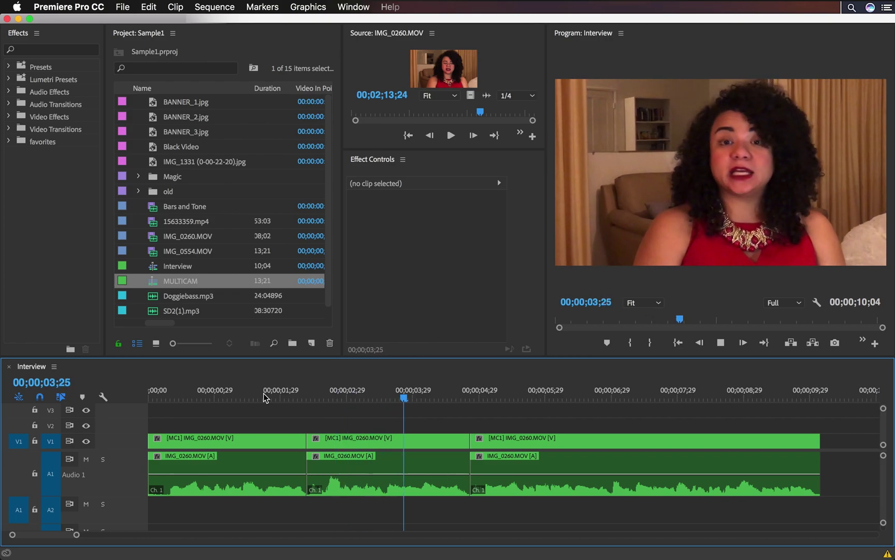
key("space")
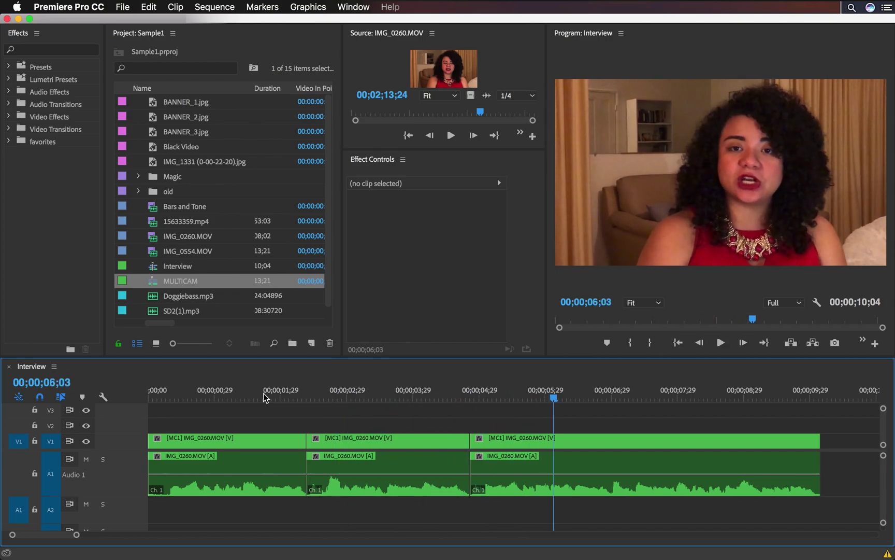
Split the interview at 00;00;02;05, just before the first cut, and ripple-delete the leftover segment between the split and that cut
key("z")
left_click_drag(264, 414, 417, 528)
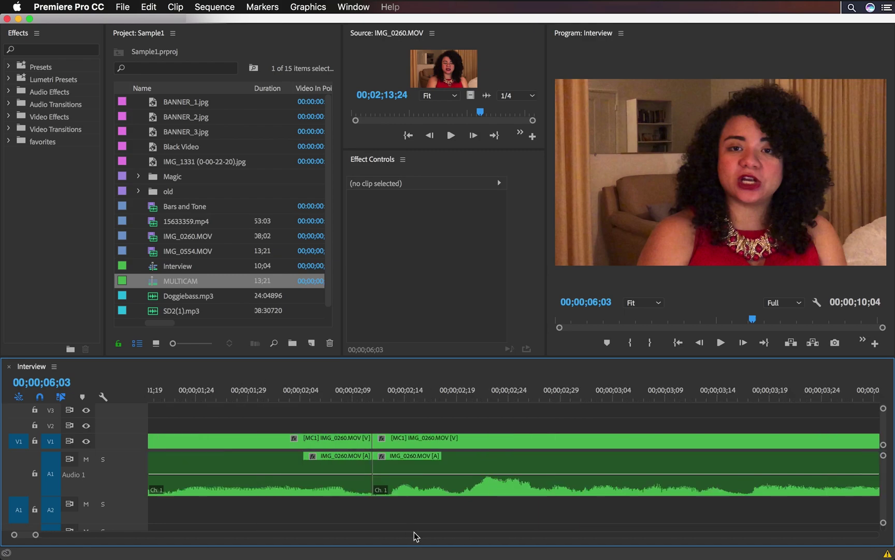
left_click(254, 397)
key("space")
left_click(228, 396)
key("space")
key("c")
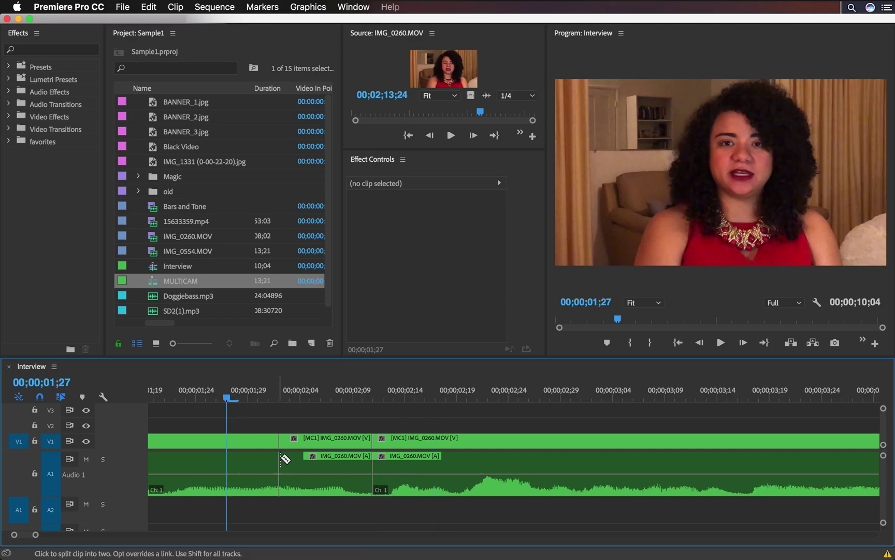
left_click(310, 451)
key("v")
left_click(340, 446)
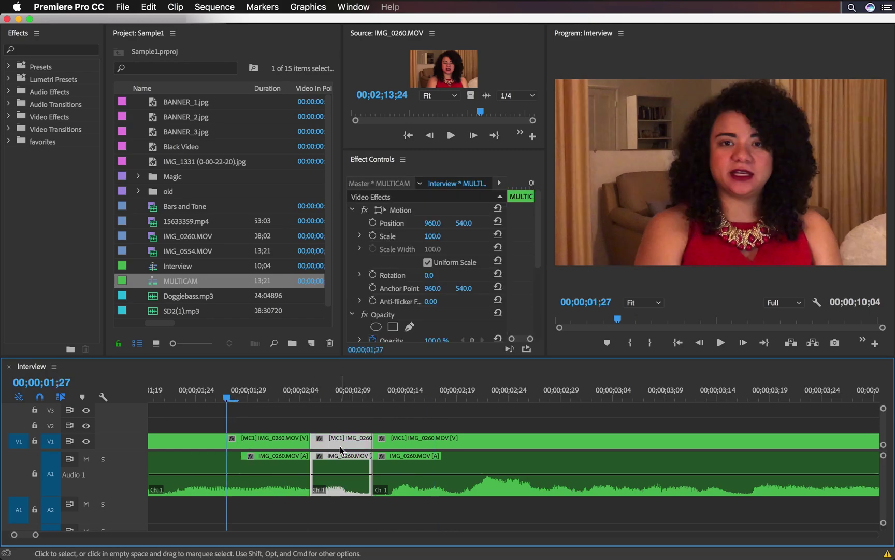
key("alt+BackSpace")
Play the interview repeatedly from just before the first cut to check the tightened join
left_click(185, 400)
key("space")
key("space")
key("space")
left_click(185, 399)
key("space")
key("space")
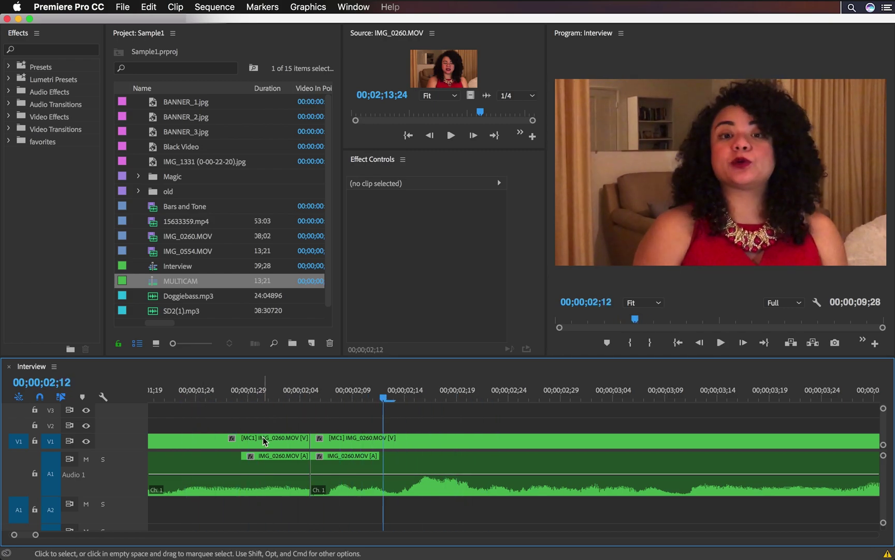
Apply the default audio transition to the two audio clips meeting at the interview's first cut and play across the join
left_click_drag(297, 503, 321, 492)
key("shift+d")
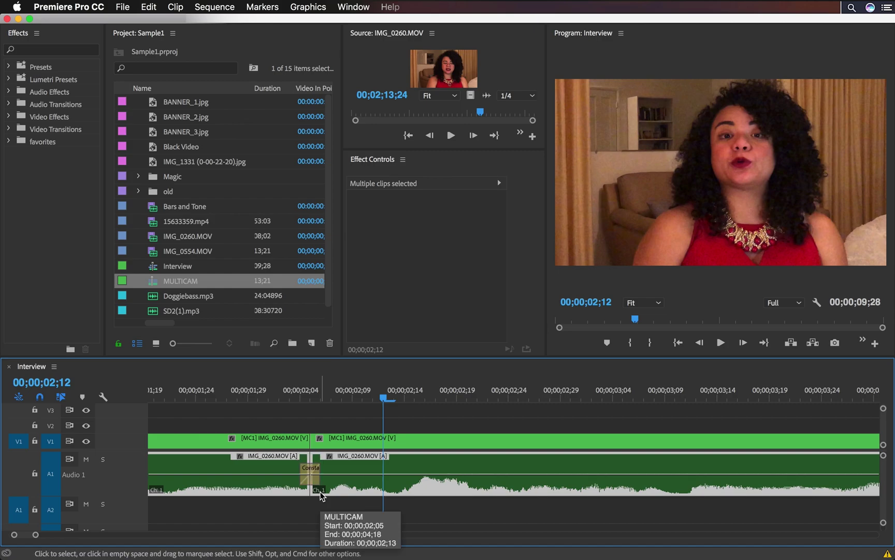
left_click(179, 397)
key("space")
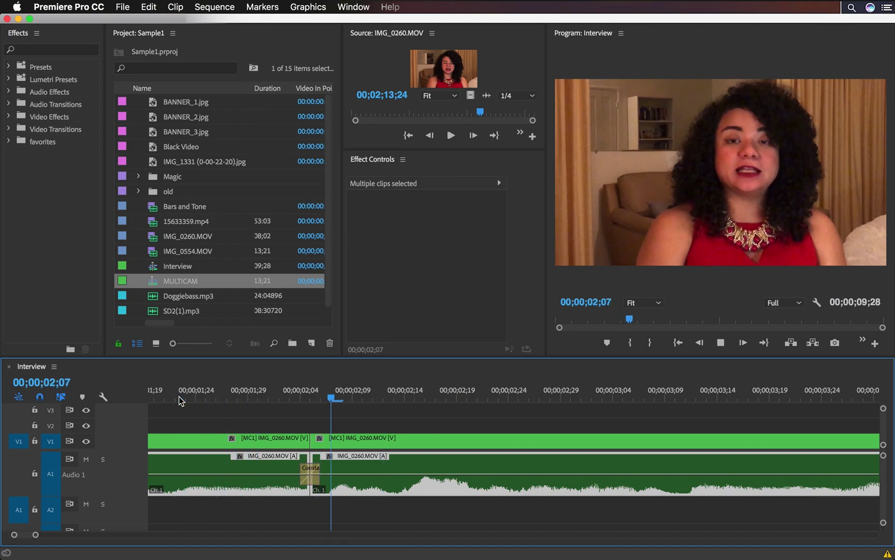
key("space")
key("backslash")
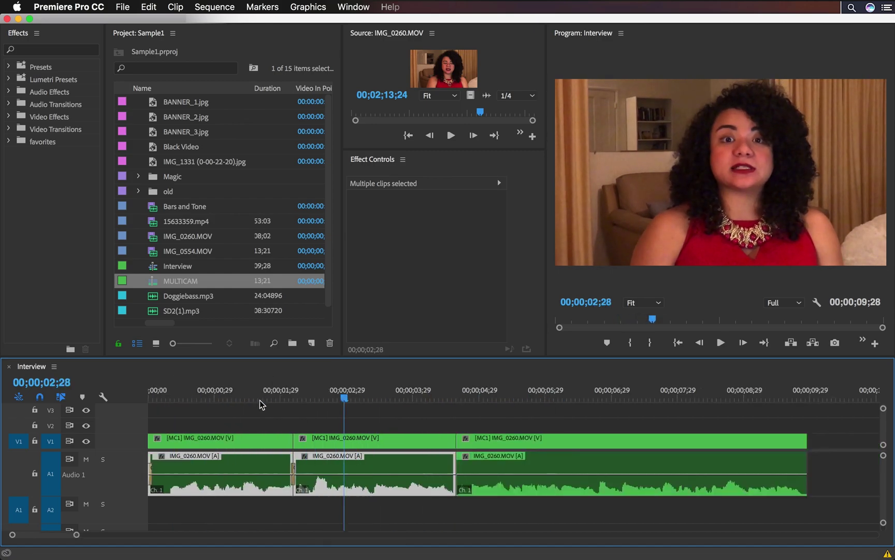
Play the interview across its cuts, clear the clip selection, and play the whole sequence from 00;00;00;00
left_click(231, 389)
key("space")
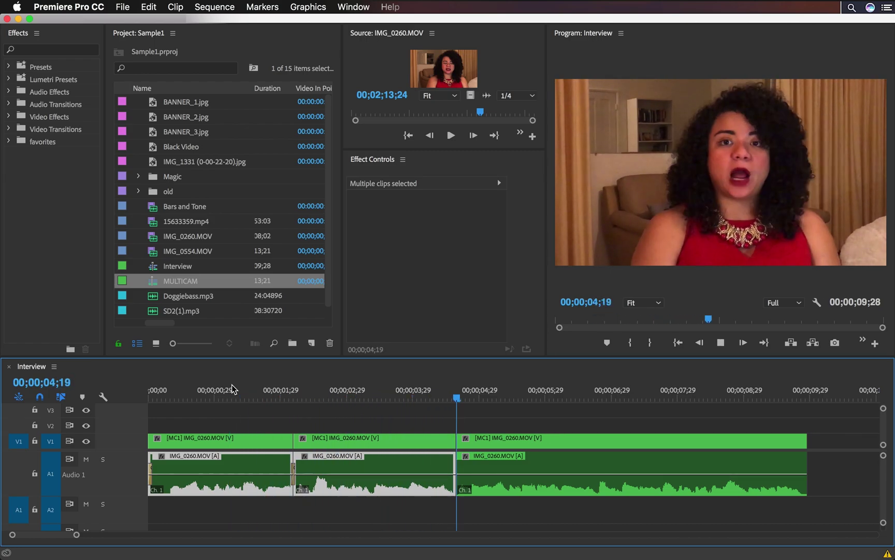
left_click(232, 384)
left_click(171, 413)
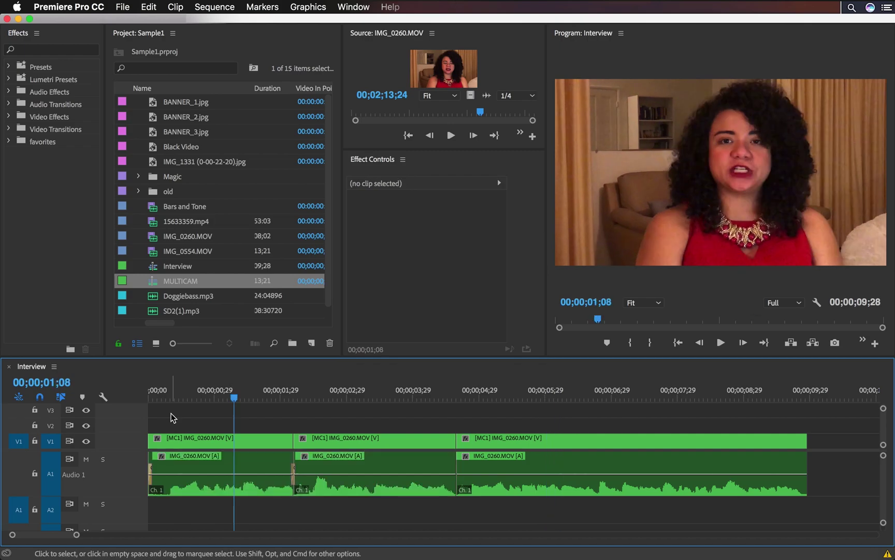
left_click(150, 395)
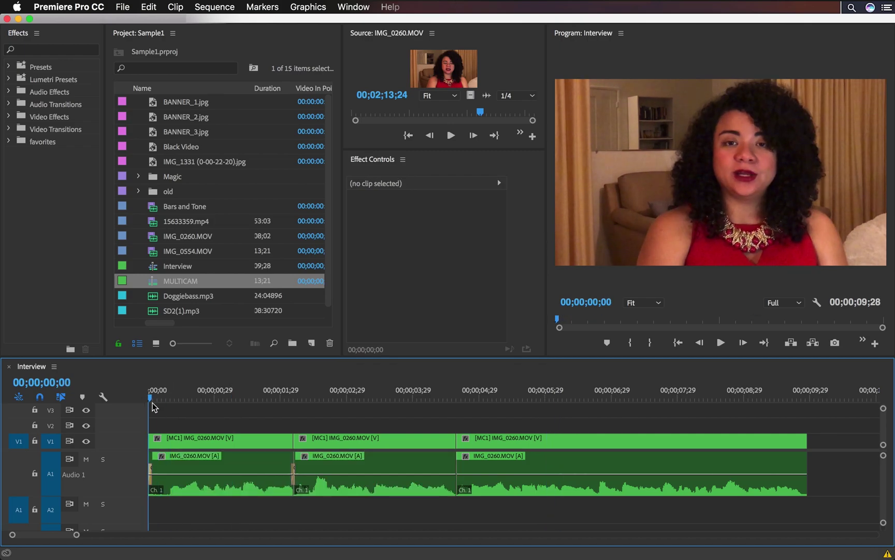
key("space")
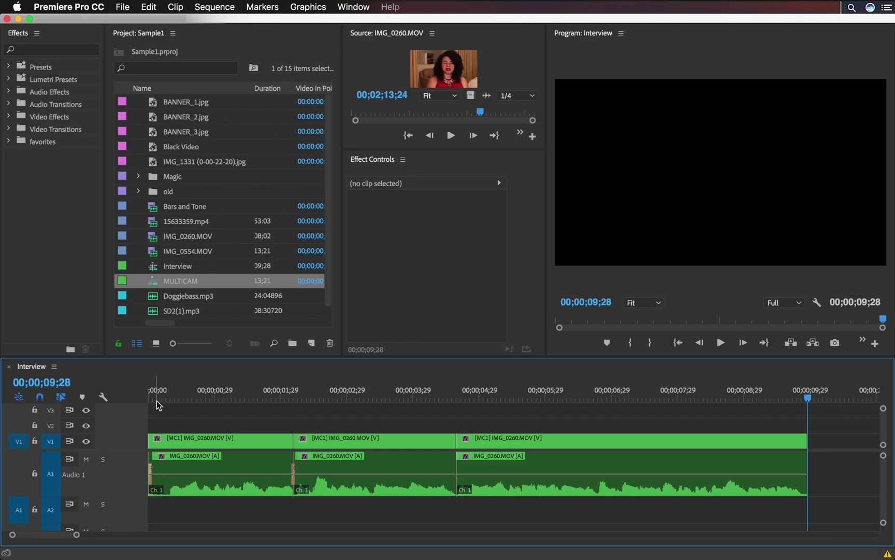
Switch the interview's middle multicam clip to camera 2, IMG_0554.MOV
left_click(156, 402)
left_click_drag(156, 403, 319, 391)
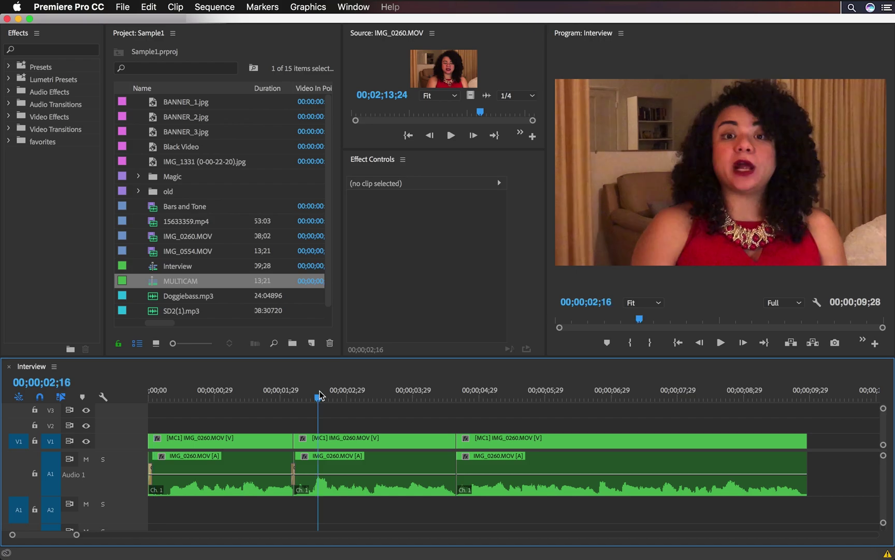
left_click(341, 439)
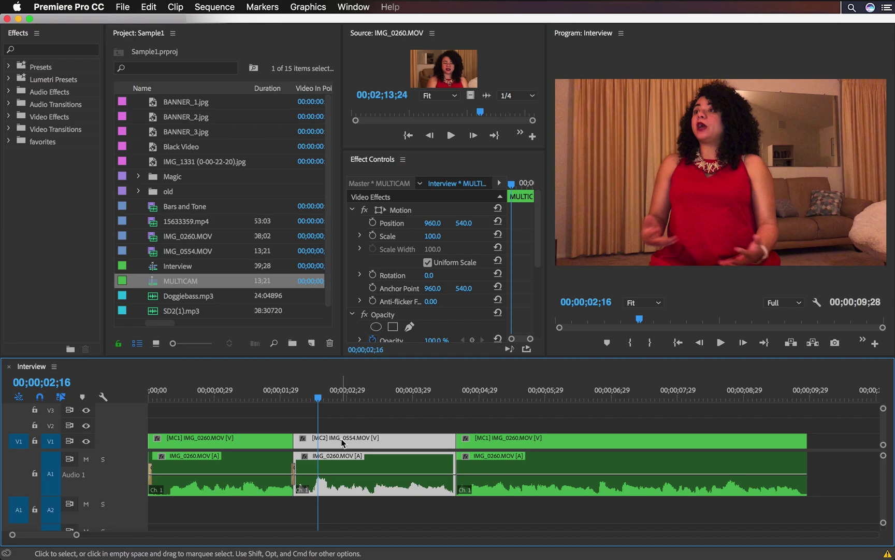
Set the speed of the IMG_0554.MOV clip in the Interview sequence to 10000% and play the result
left_click(159, 395)
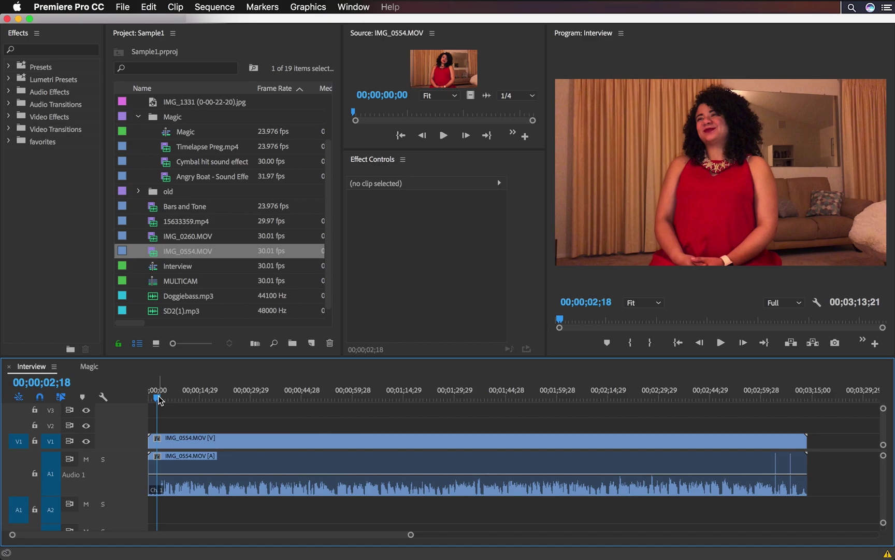
left_click(217, 458)
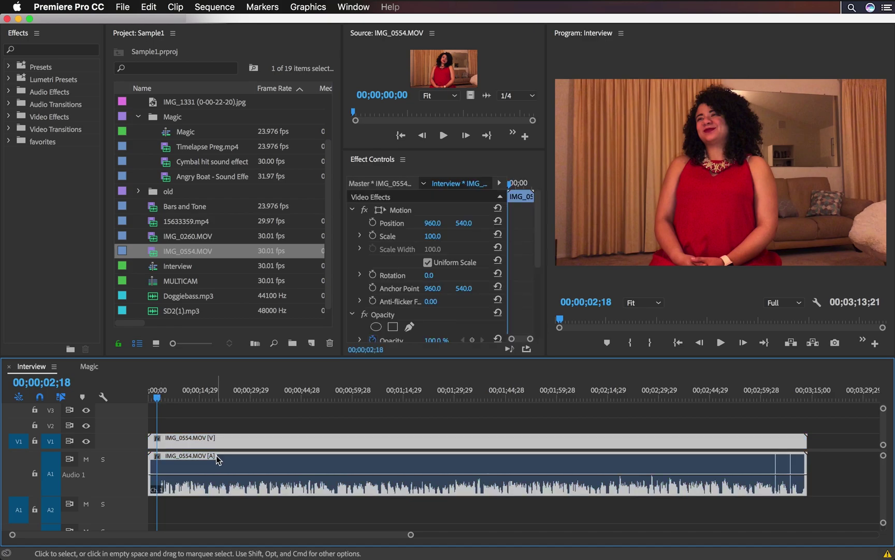
key("super+r")
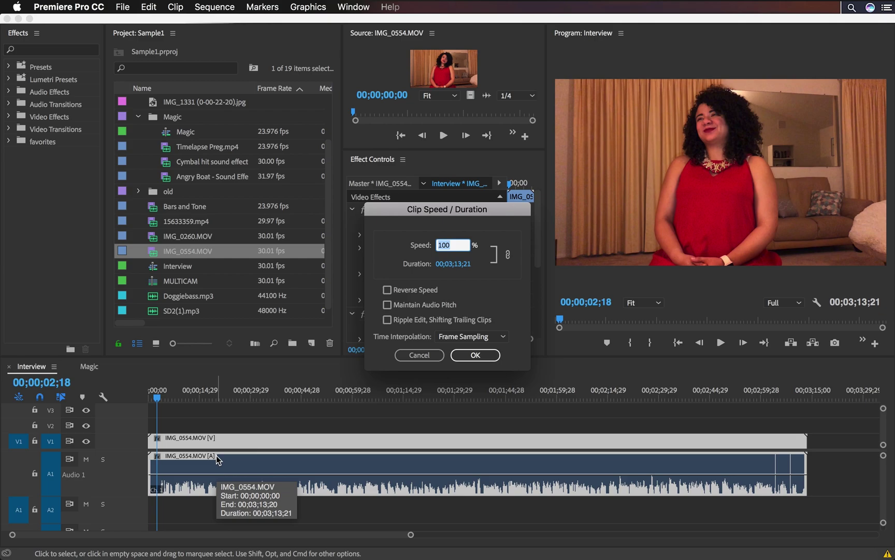
left_click(455, 244)
type("00")
key("Return")
left_click(807, 397)
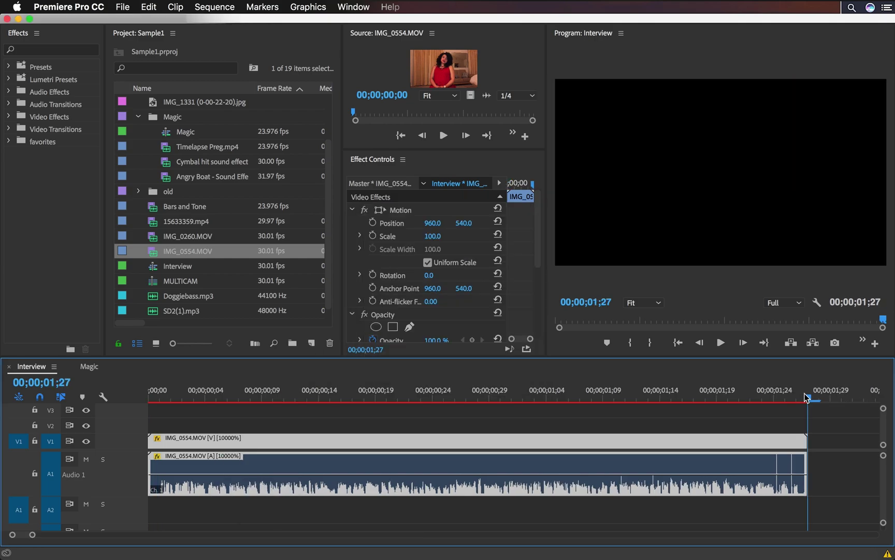
key("space")
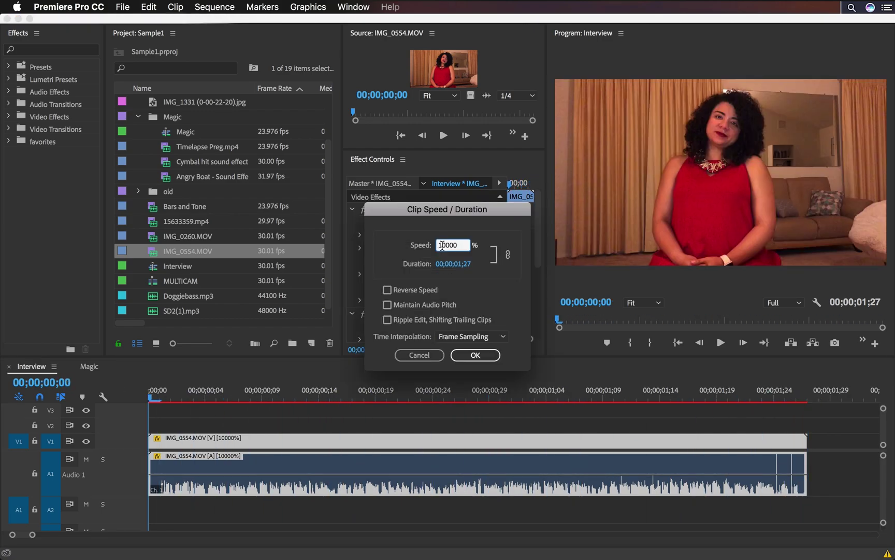
Try to raise the IMG_0554.MOV clip's speed beyond 10000%, and nest the sped-up clip
left_click_drag(442, 245, 438, 248)
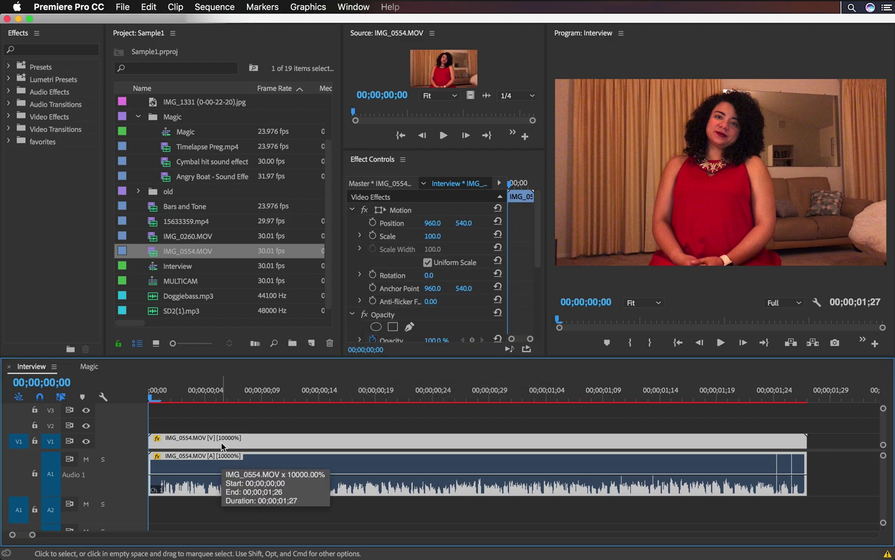
right_click(221, 442)
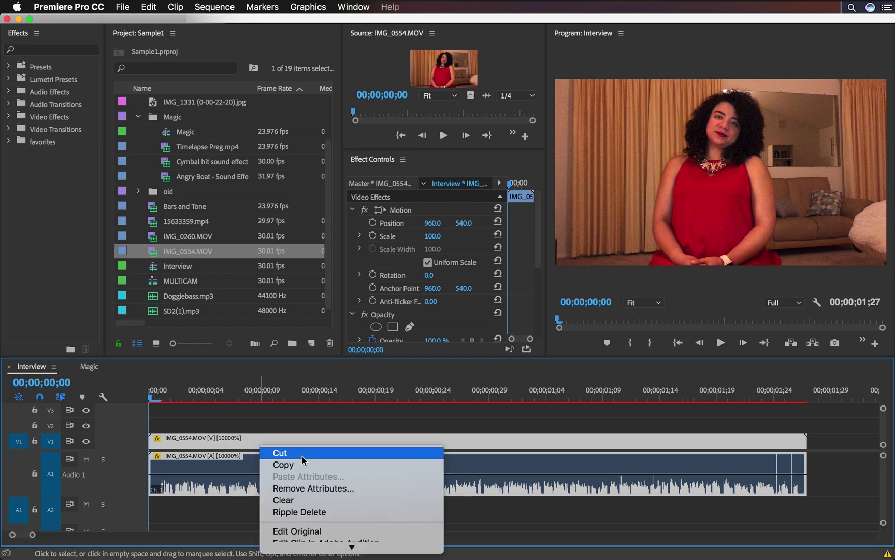
left_click(302, 232)
left_click(477, 300)
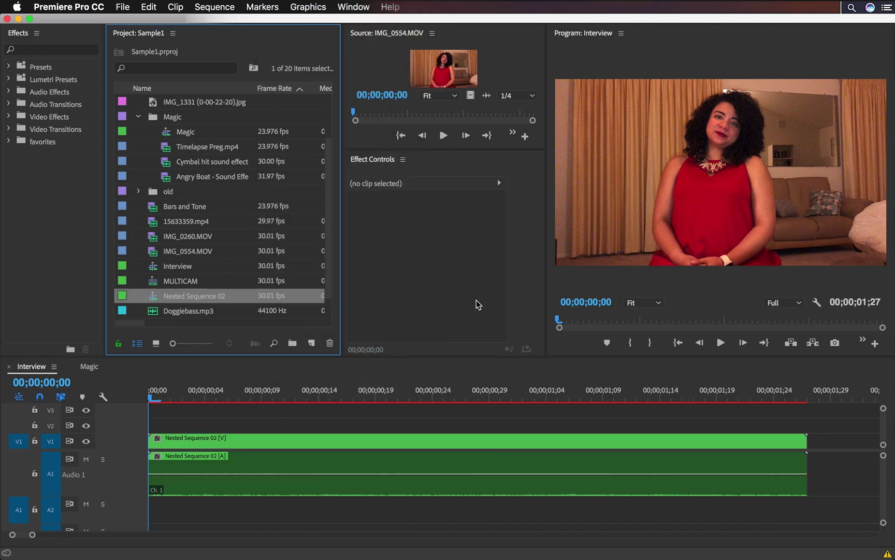
Set the nested clip's speed to 200%, play it, and return the playhead to the start
key("super+r")
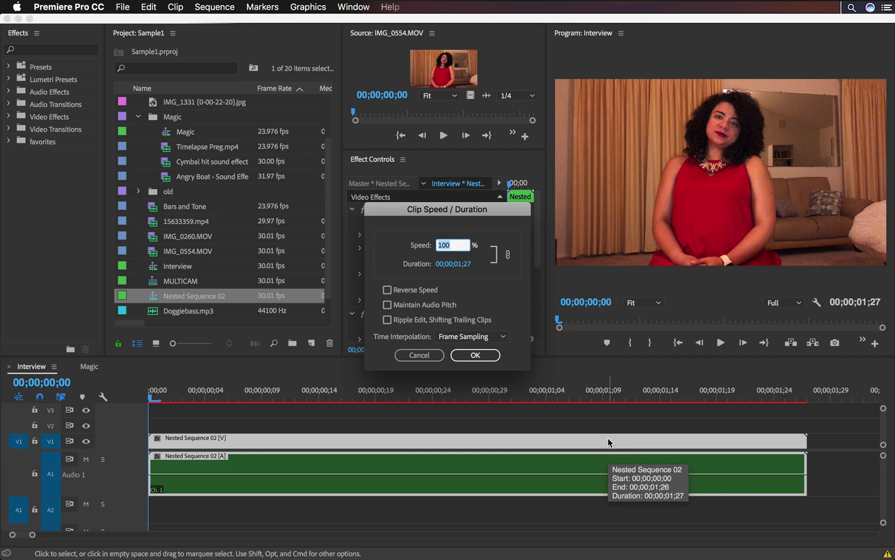
type("200")
key("Return")
key("space")
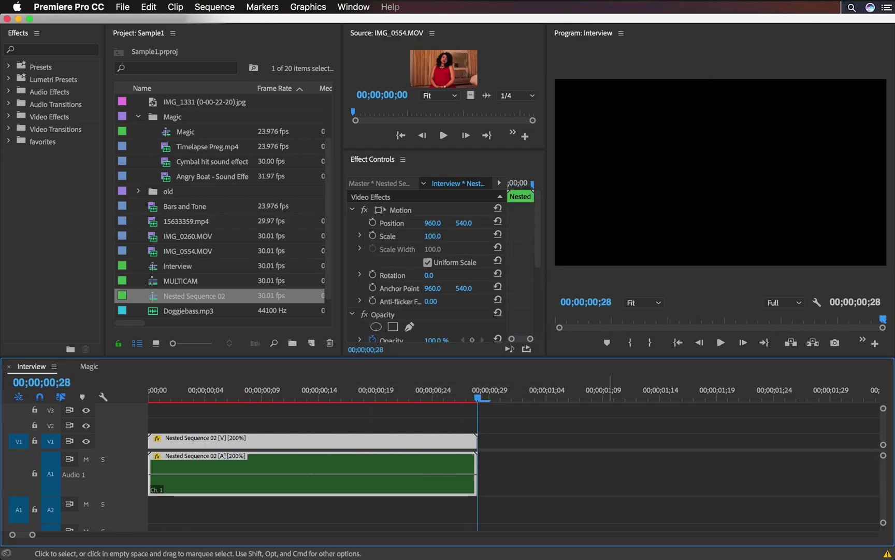
left_click(151, 399)
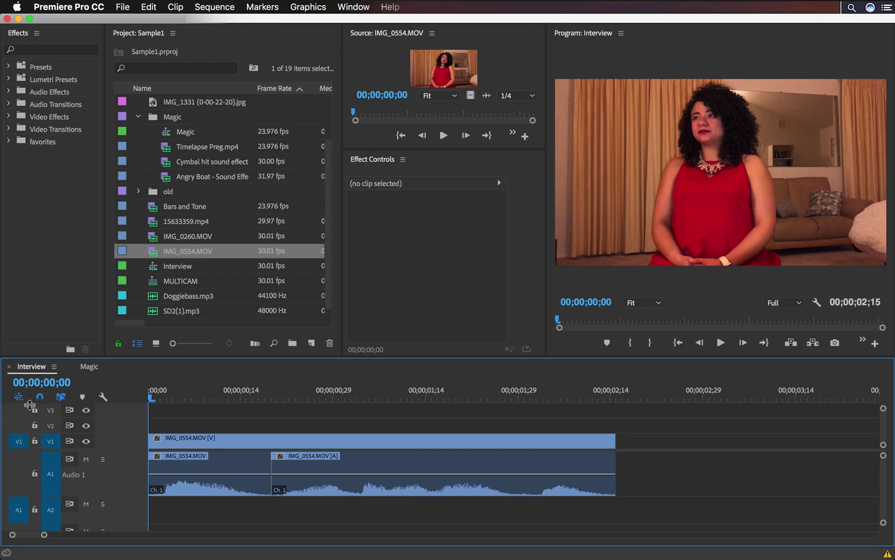
Play the Interview sequence full screen from the start and return to the editing workspace
key("ctrl+grave")
key("space")
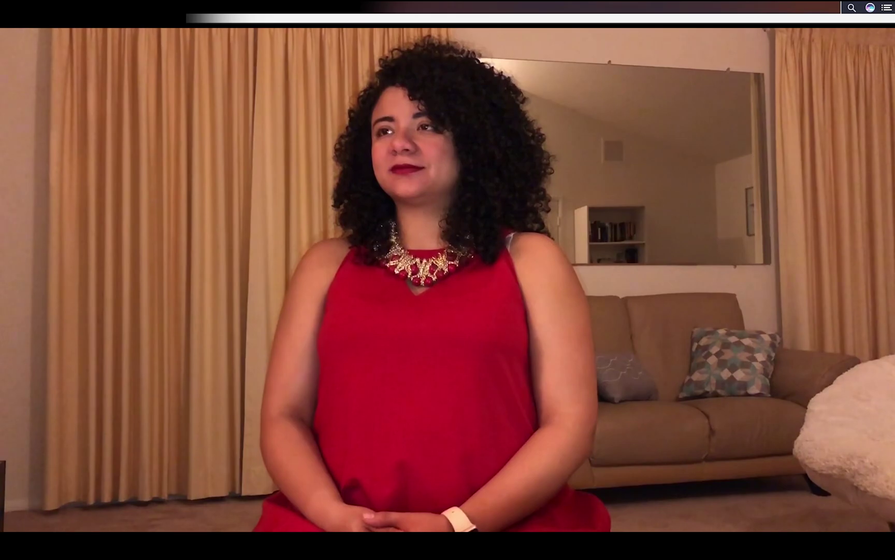
key("Escape")
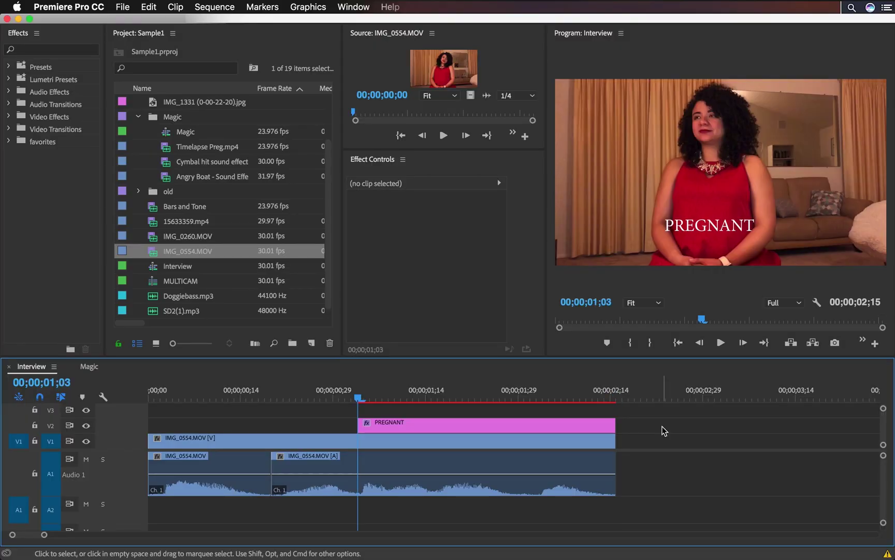
Select the PREGNANT title and all IMG_0554.MOV clips in Interview, compare them with the Magic sequence, and nest them
key("shift+Right")
left_click_drag(426, 410, 245, 470)
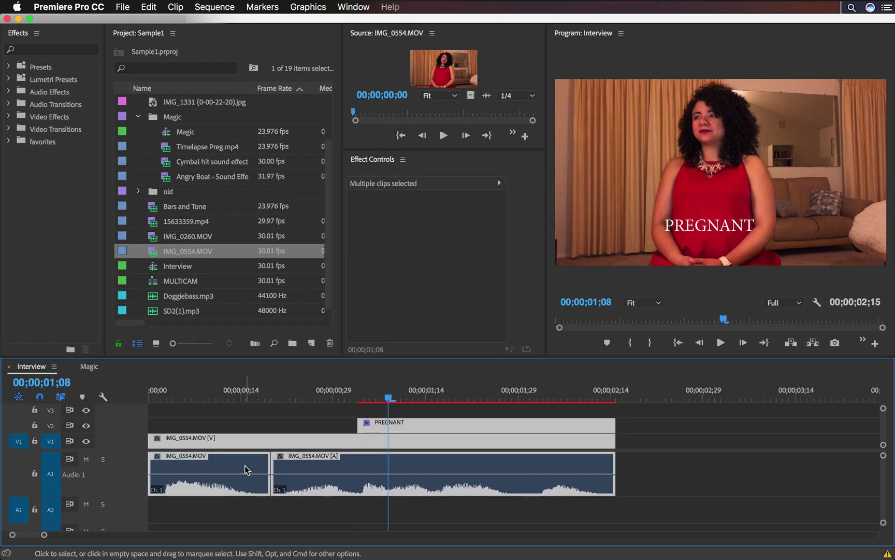
left_click(85, 365)
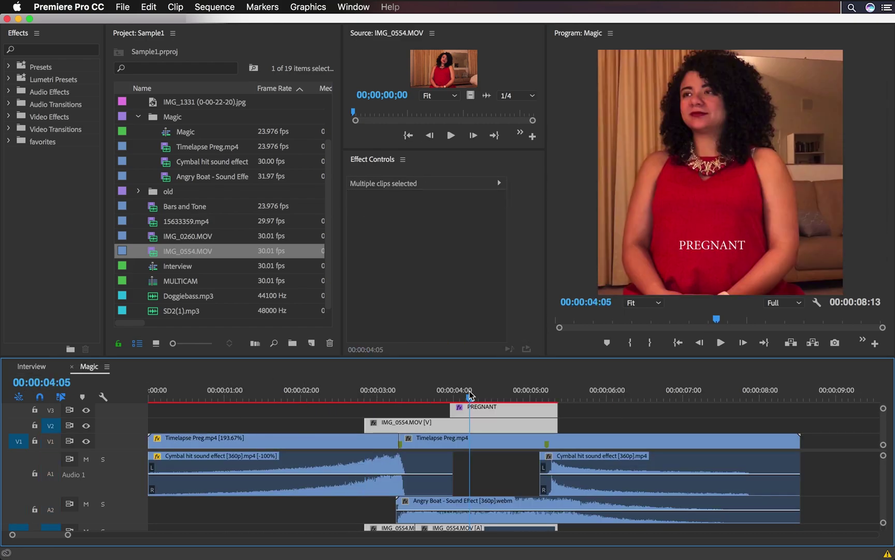
left_click(44, 368)
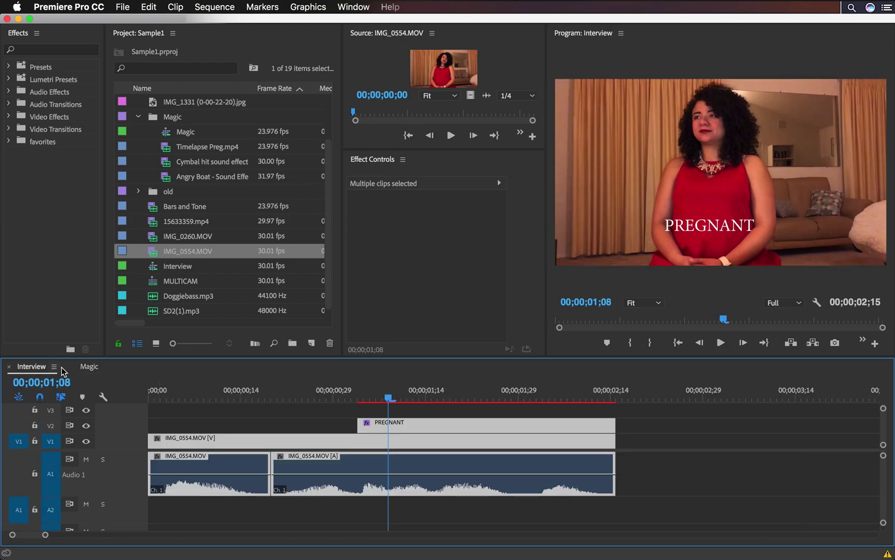
left_click(90, 366)
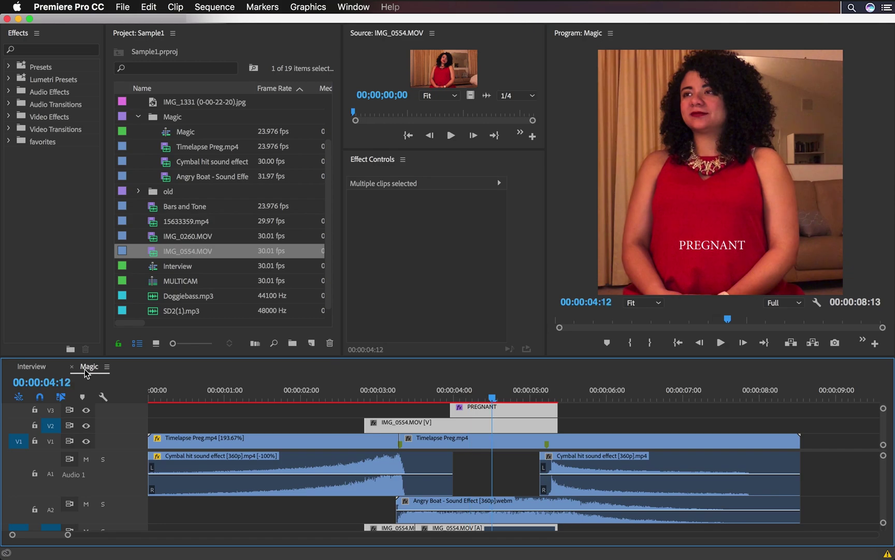
left_click(48, 368)
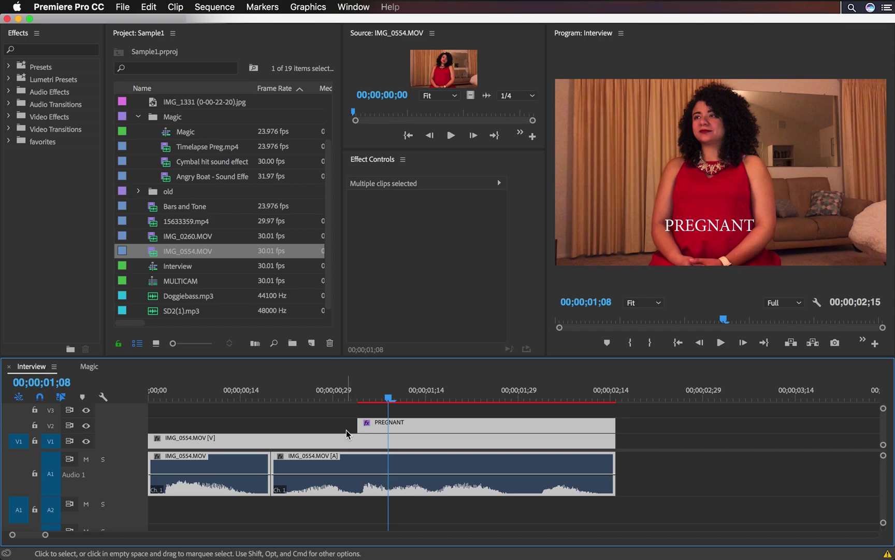
right_click(397, 440)
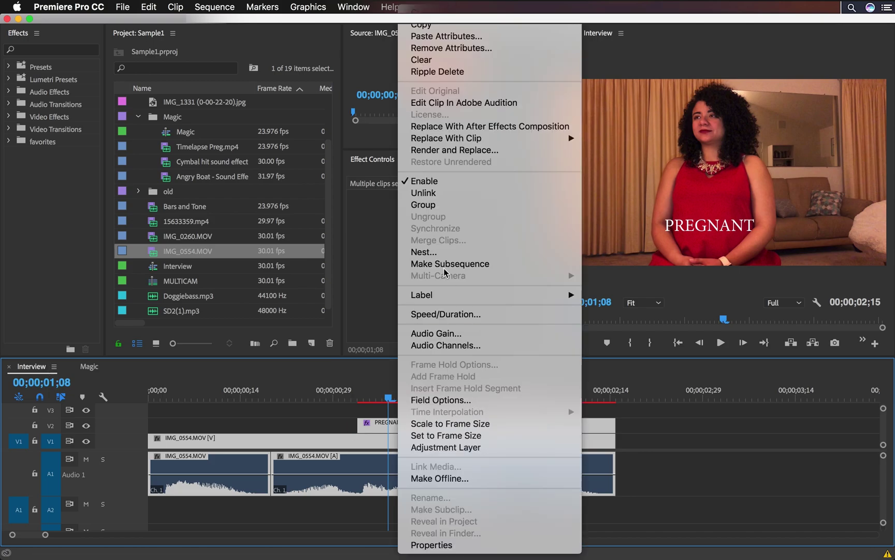
key("Return")
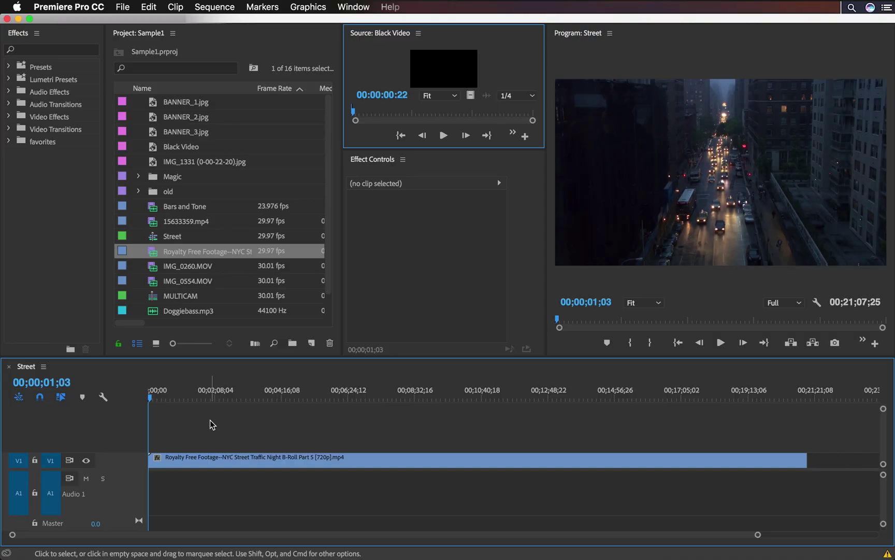
Split the NYC street traffic clip at 00;02;29;11 and at further points along the timeline, isolating five short segments
key("space")
left_click_drag(154, 398, 226, 399)
key("super+k")
key("c")
left_click(238, 459)
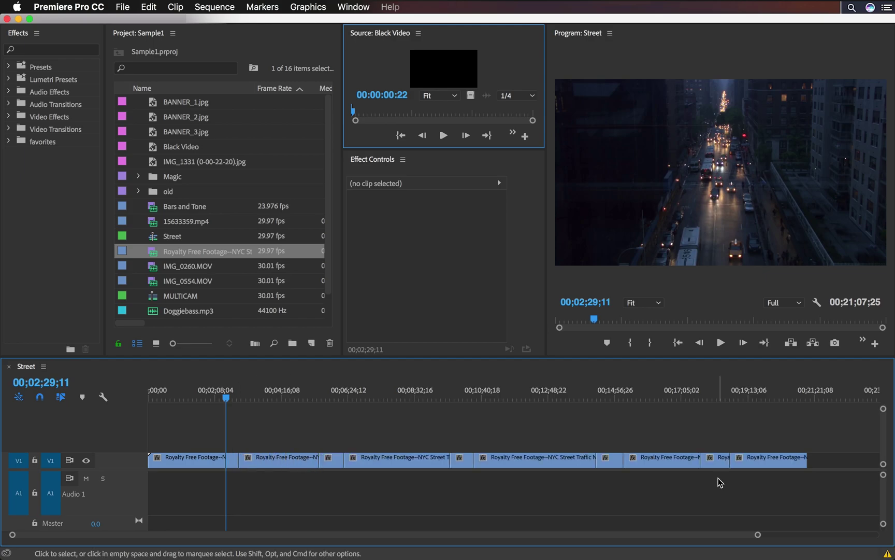
Select the five short street traffic segments on V1 and move them straight up to V2
left_click(718, 461)
left_click(604, 461, "shift")
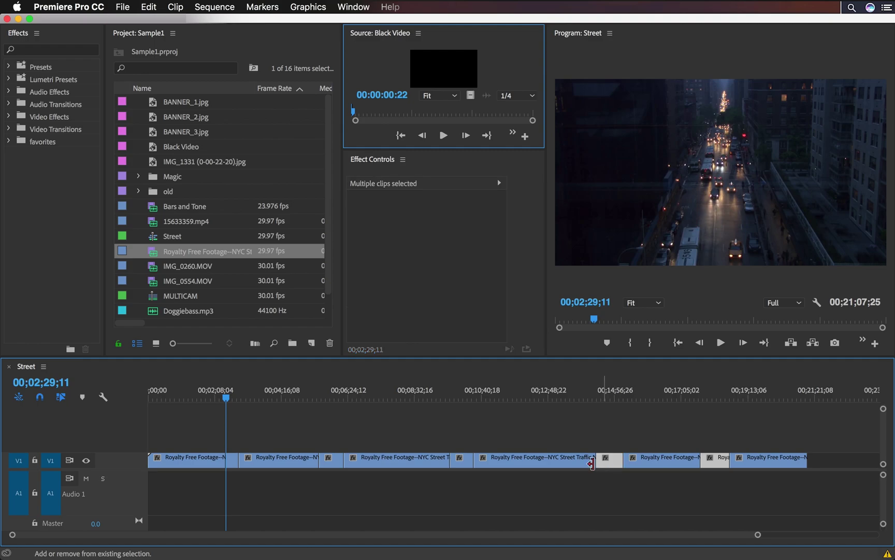
left_click_drag(460, 455, 460, 443)
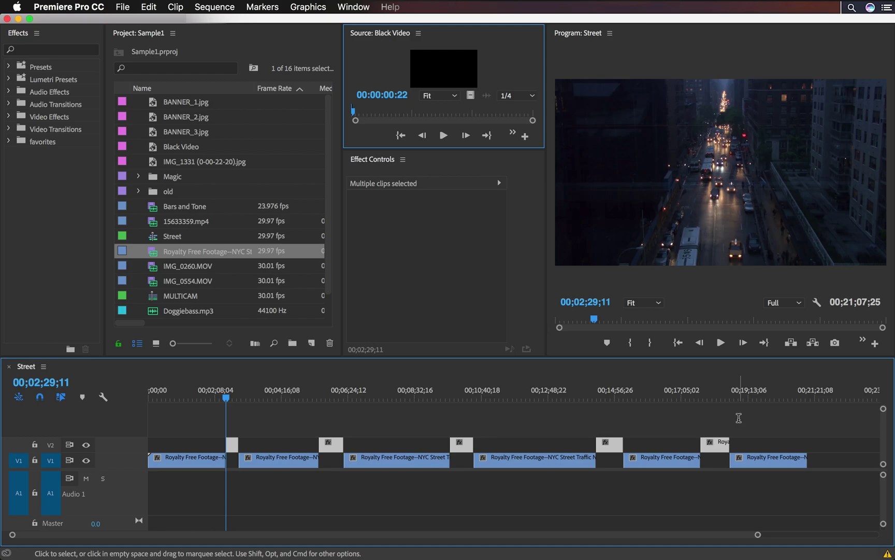
Try a 250% speed on the five V2 segments without shifting trailing clips, and undo it
key("super+r")
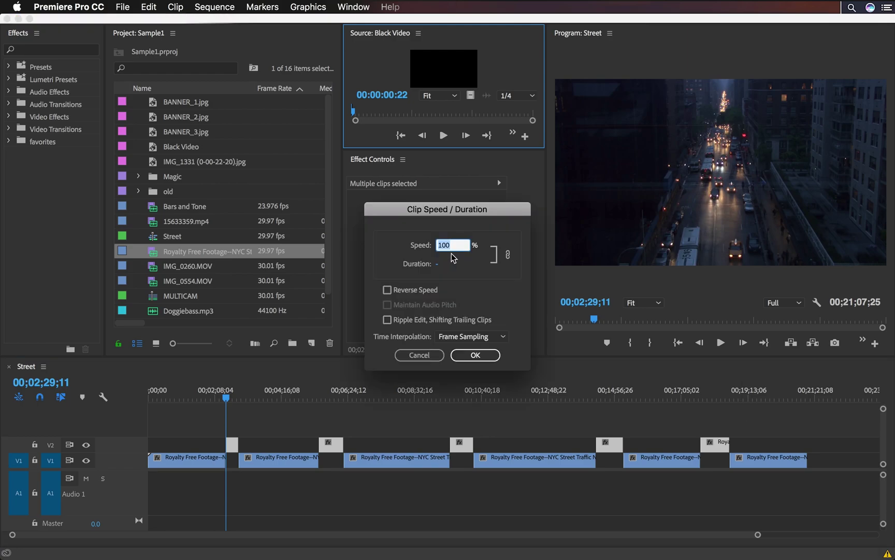
type("250")
key("Return")
left_click(235, 474)
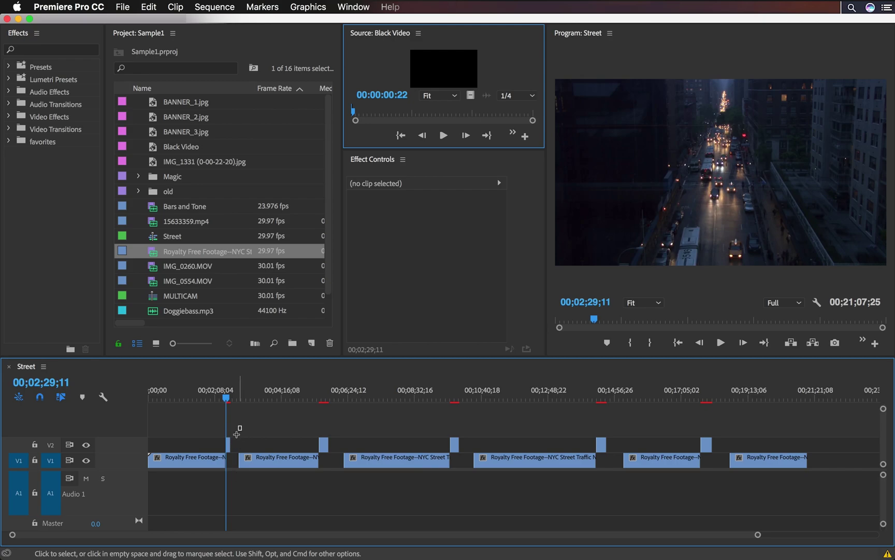
key("super+z")
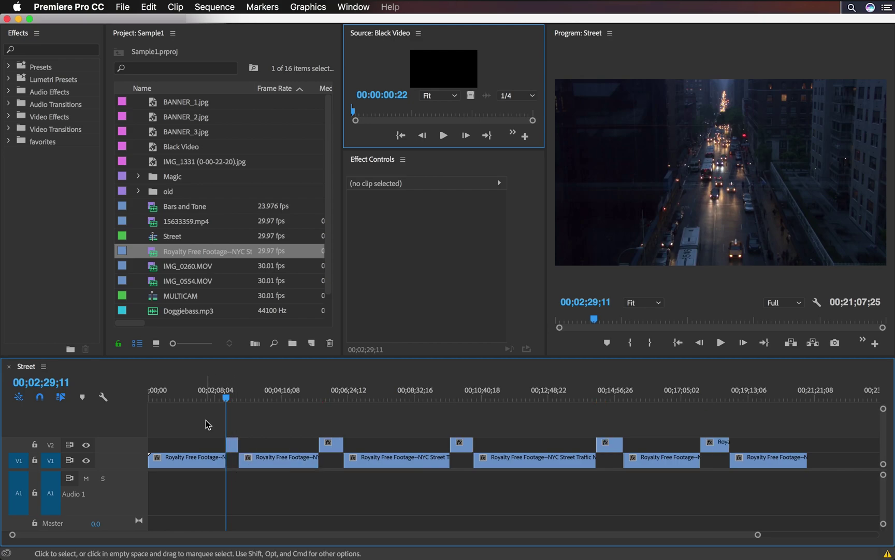
Set the speed of the five V2 segments to 250% with Ripple Edit, Shifting Trailing Clips enabled
left_click_drag(205, 421, 724, 443)
key("super+r")
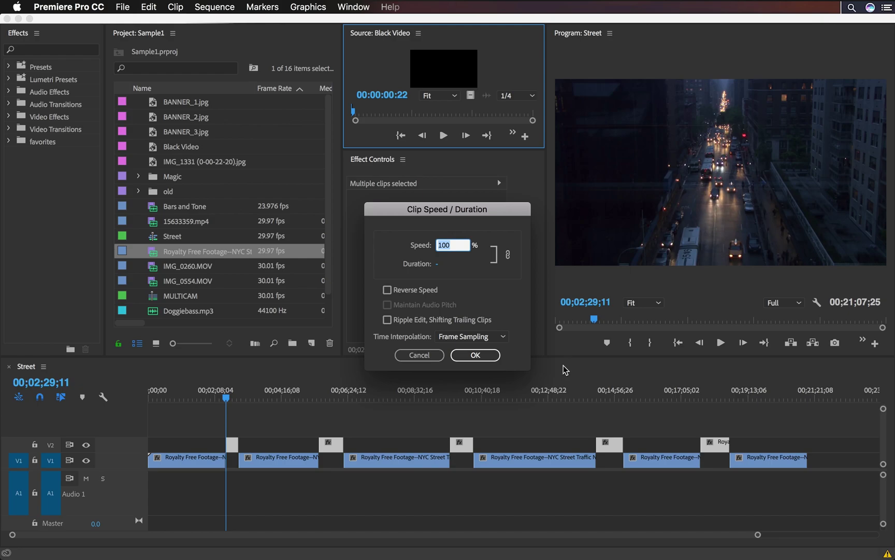
left_click(390, 324)
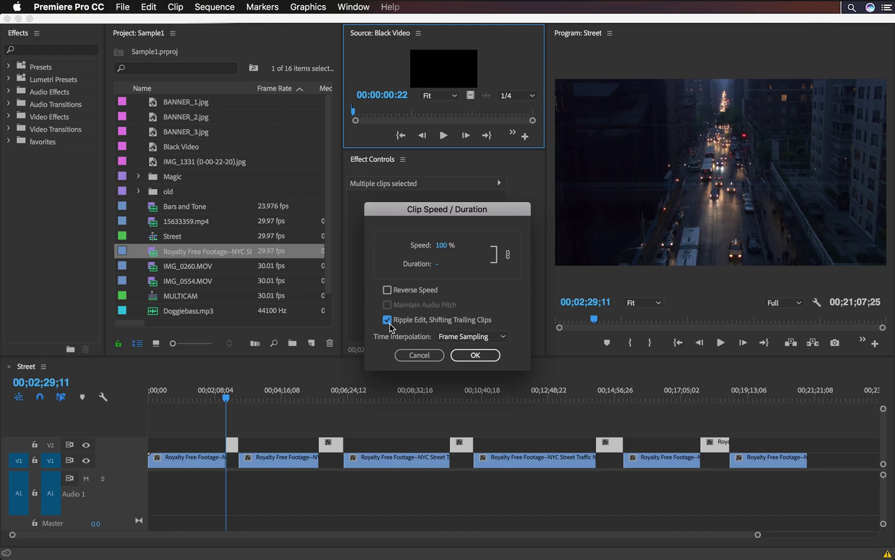
left_click(442, 249)
type("250")
key("Return")
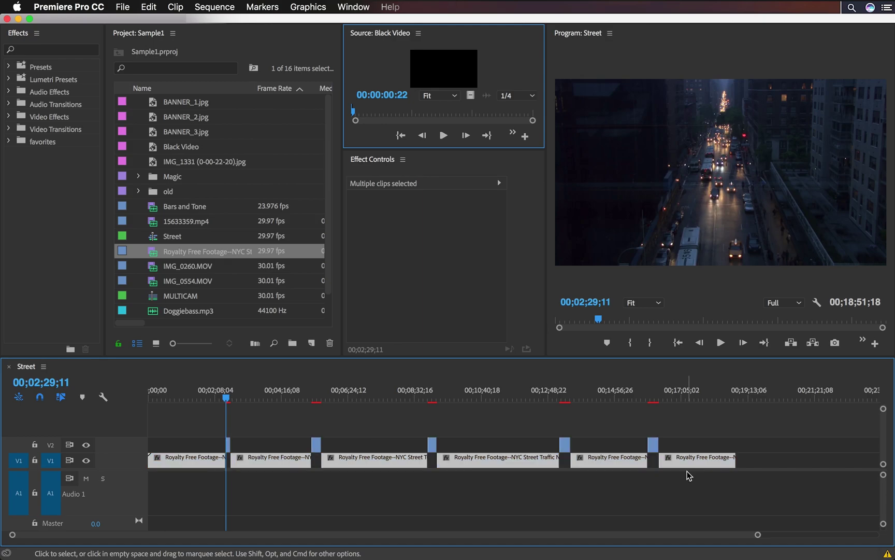
Drastically speed up the six long V1 segments, with Ripple Edit closing the gaps between clips
key("super+r")
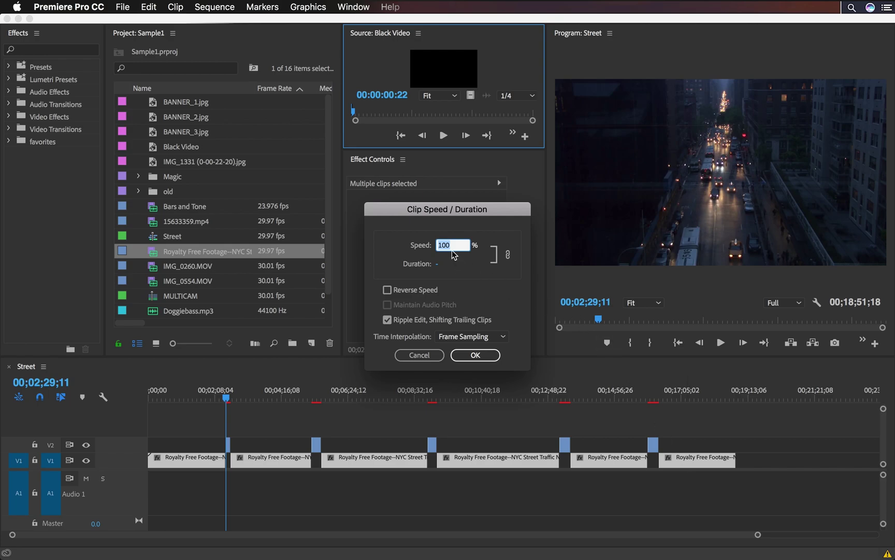
left_click(437, 267)
type("60")
key("Return")
Play part of the sped-up Street sequence around its second V1 segment to check the pacing
key("z")
left_click(203, 428)
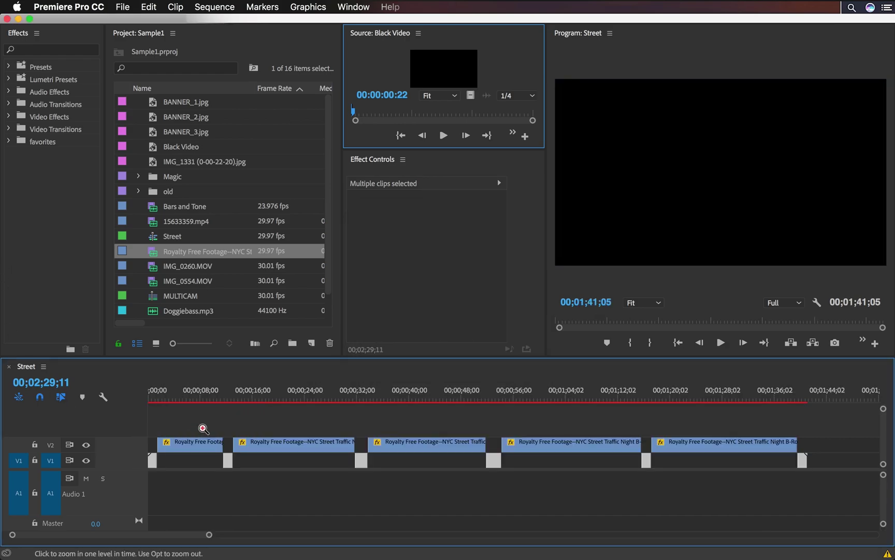
key("v")
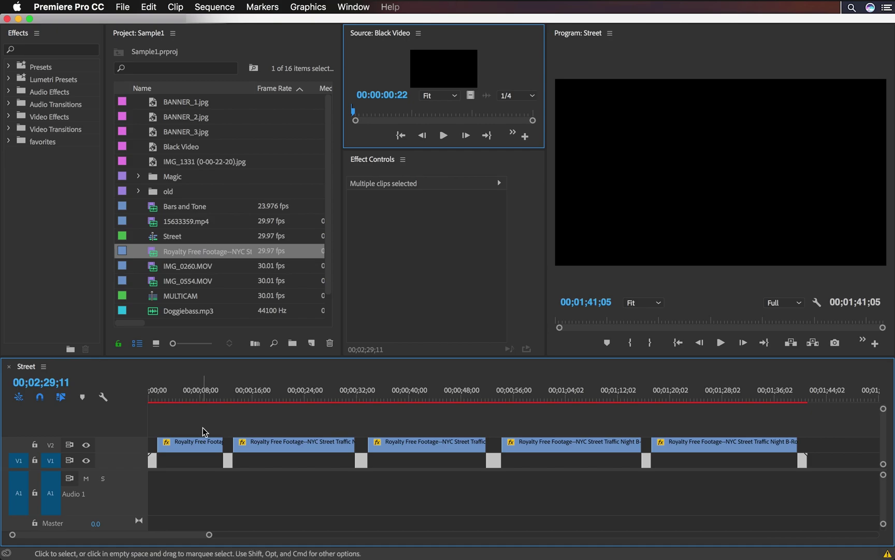
key("space")
left_click(208, 397)
key("space")
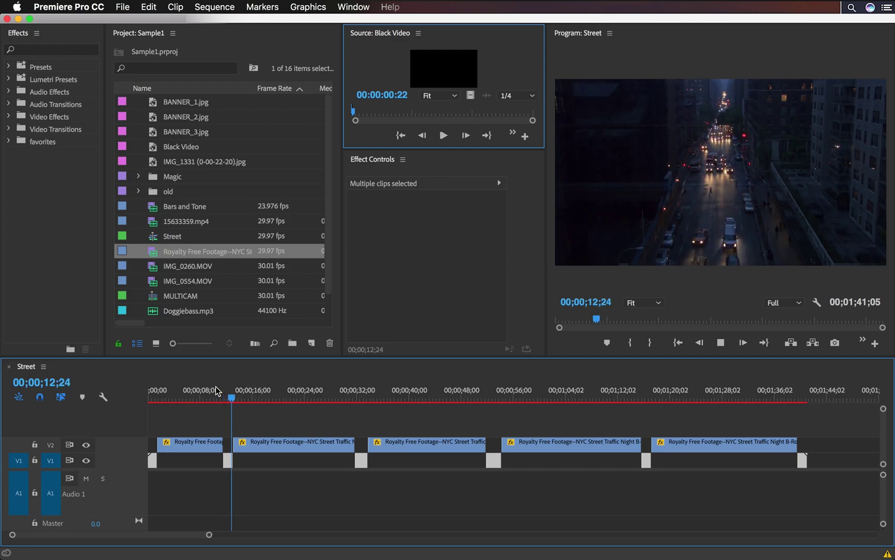
Select the five V2 segments and raise their speed further, rippling the trailing clips, and clear the selection
left_click_drag(208, 412, 723, 450)
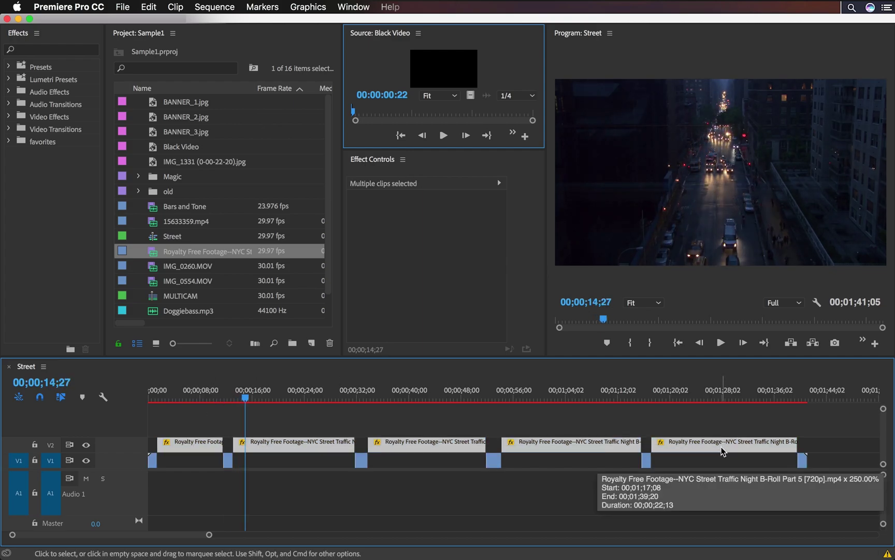
key("super+r")
type("0")
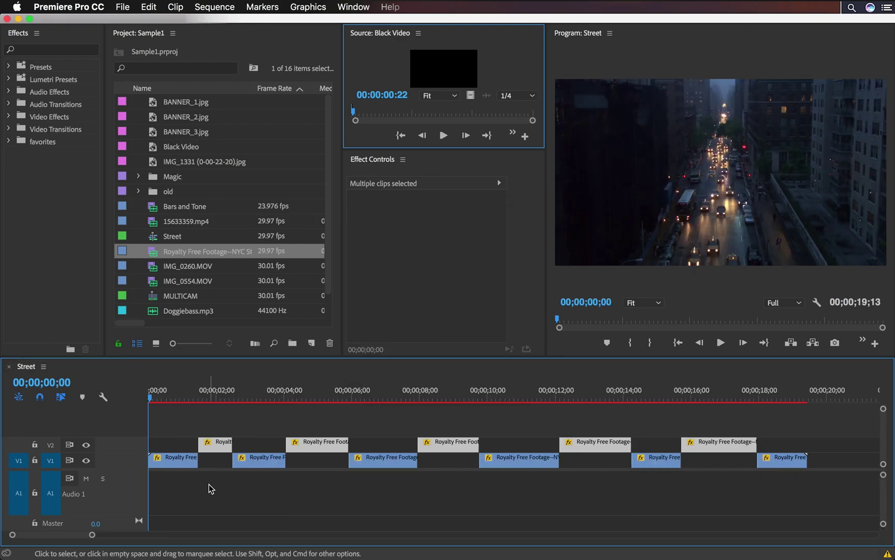
left_click(208, 484)
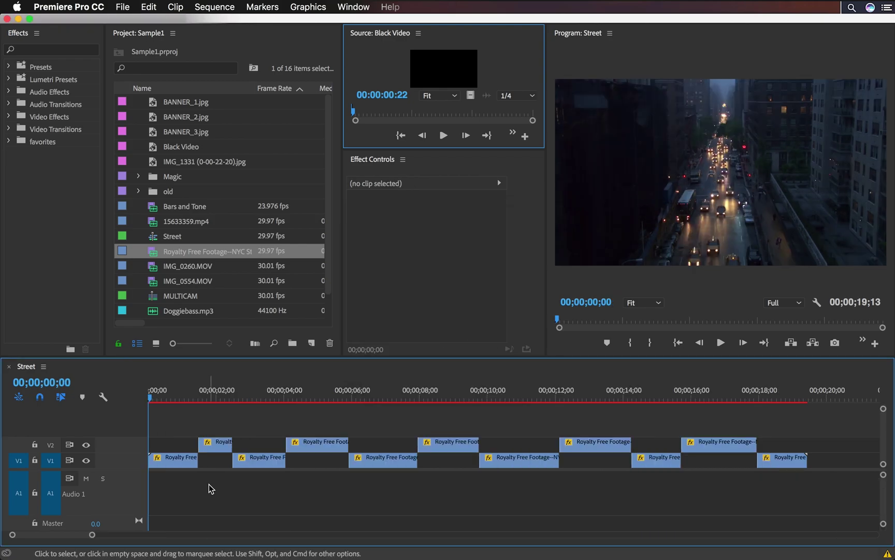
Play and scrub through the retimed Street sequence, and save the project
key("space")
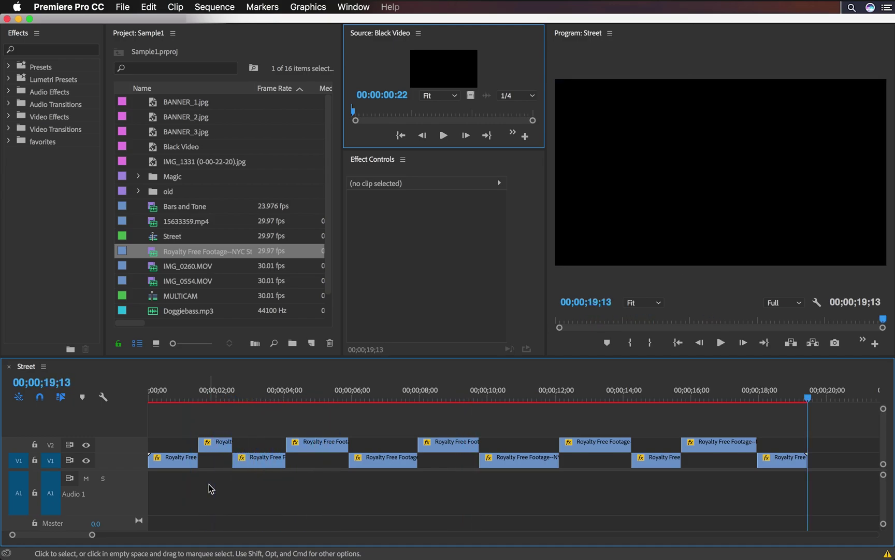
key("super+s")
left_click(432, 397)
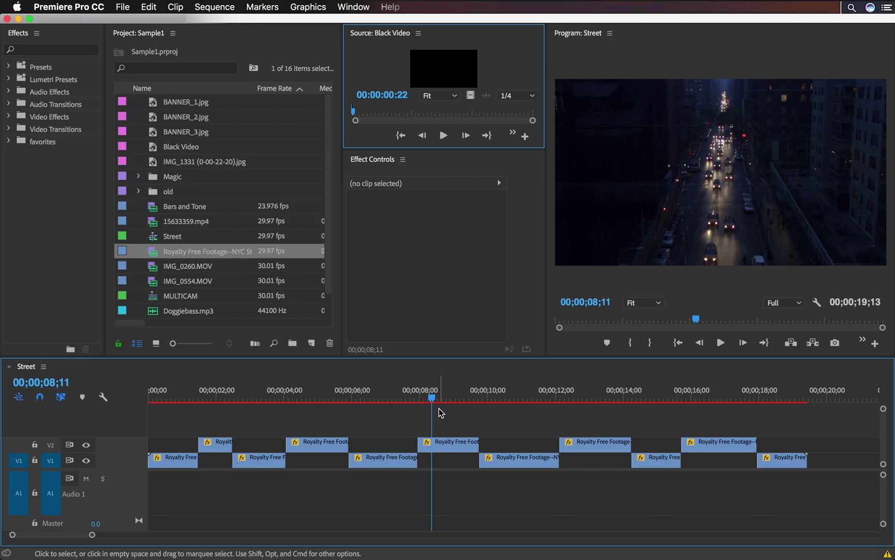
left_click_drag(442, 398, 192, 396)
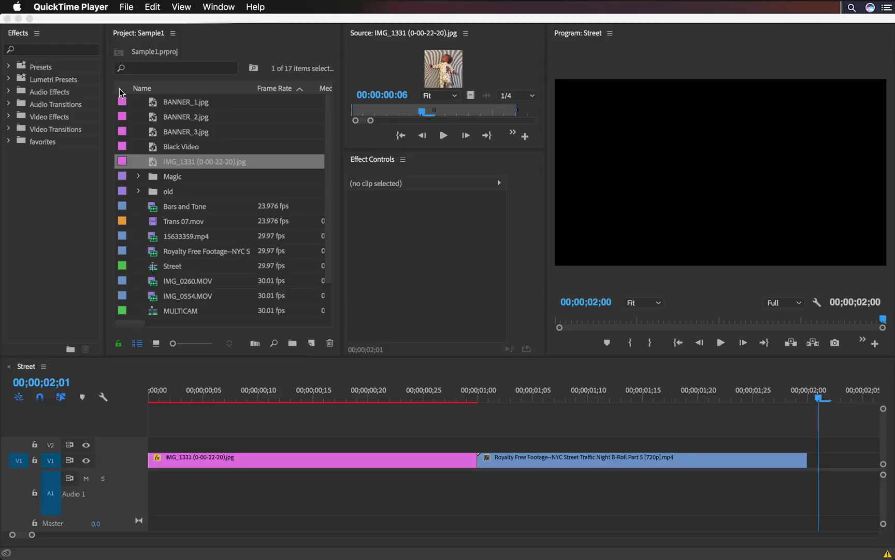
Open Trans 07.mov in the Source monitor and scrub through it at full-window size
double_click(181, 221)
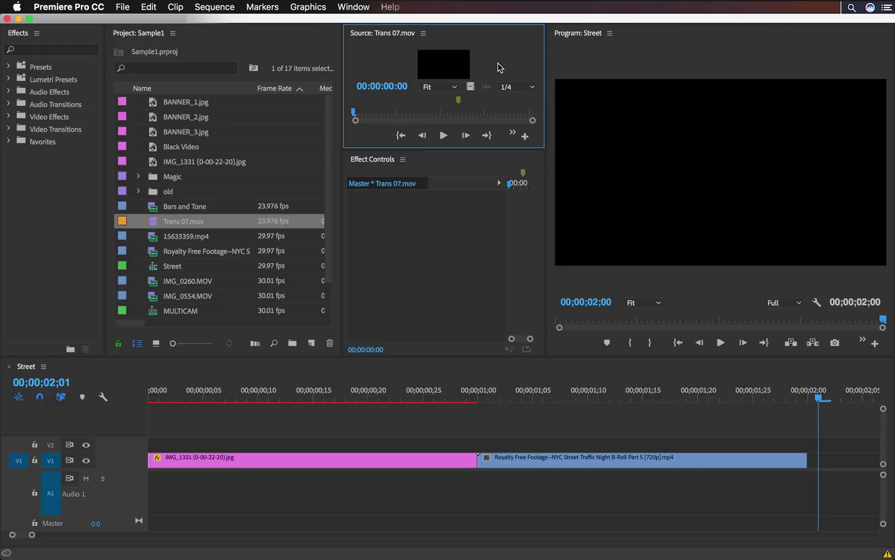
key("grave")
left_click_drag(12, 510, 883, 492)
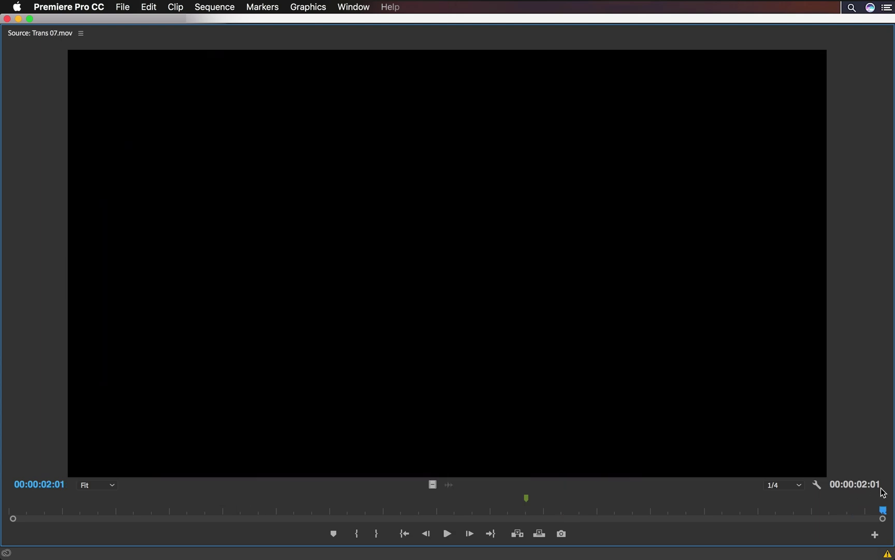
key("grave")
Place Trans 07.mov on V2 above the cut between IMG_0260.MOV and the street traffic clip, and scrub through it
left_click_drag(153, 226, 322, 445)
left_click_drag(236, 396, 539, 400)
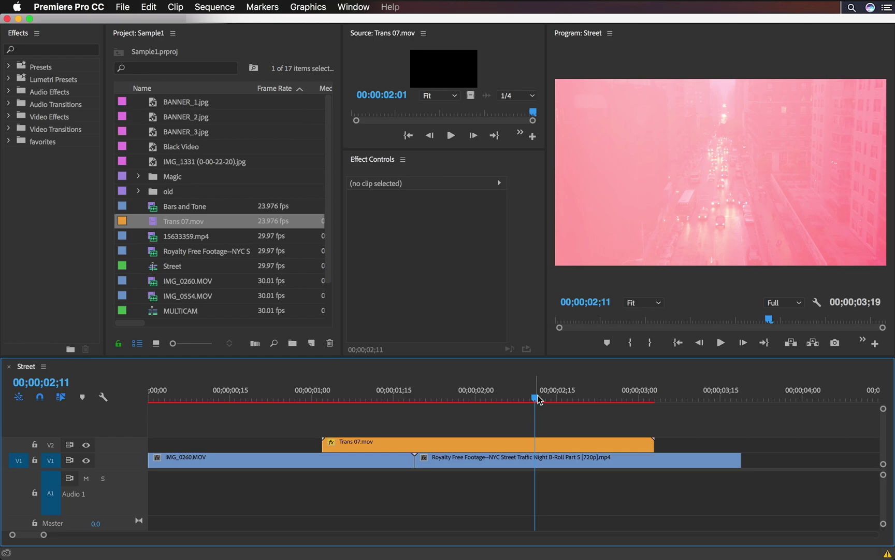
left_click_drag(537, 398, 644, 399)
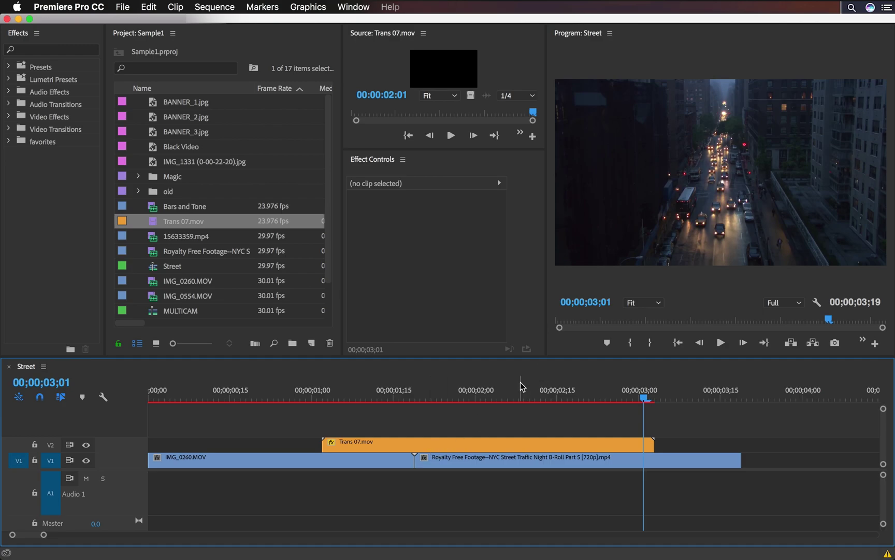
Add a marker to the Trans 07.mov clip at 00;00;02;11 and align the marker with the cut on V1
left_click_drag(521, 384, 535, 397)
left_click(535, 442)
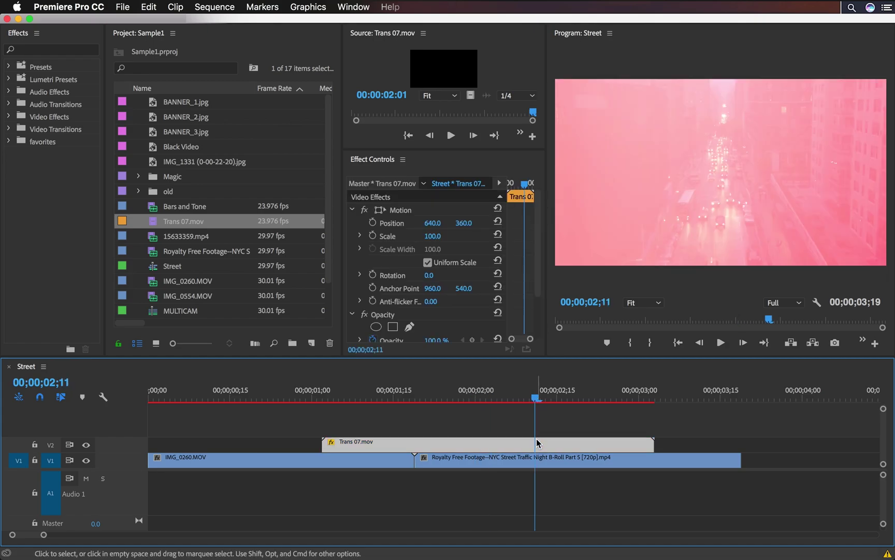
left_click(554, 427)
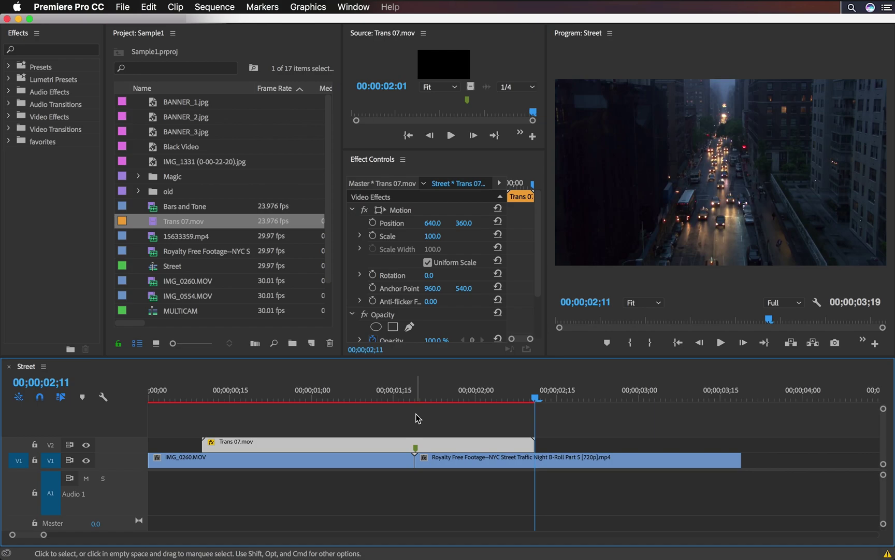
Play the Street sequence from the start of Trans 07.mov and scrub across the transition
left_click(201, 397)
key("space")
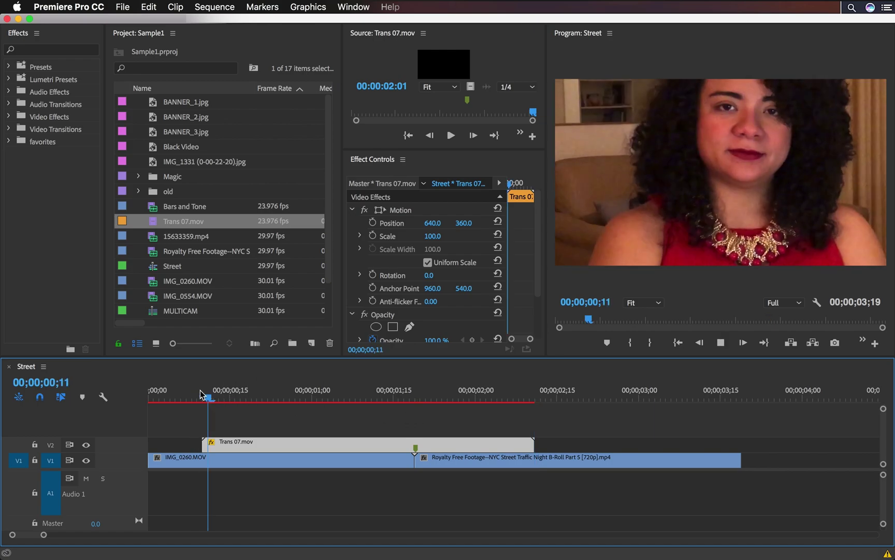
key("space")
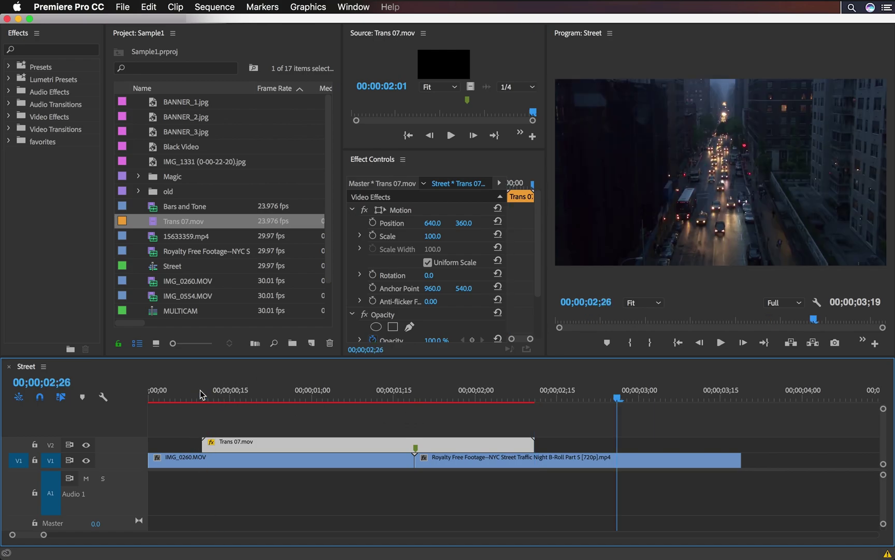
left_click_drag(201, 396, 547, 398)
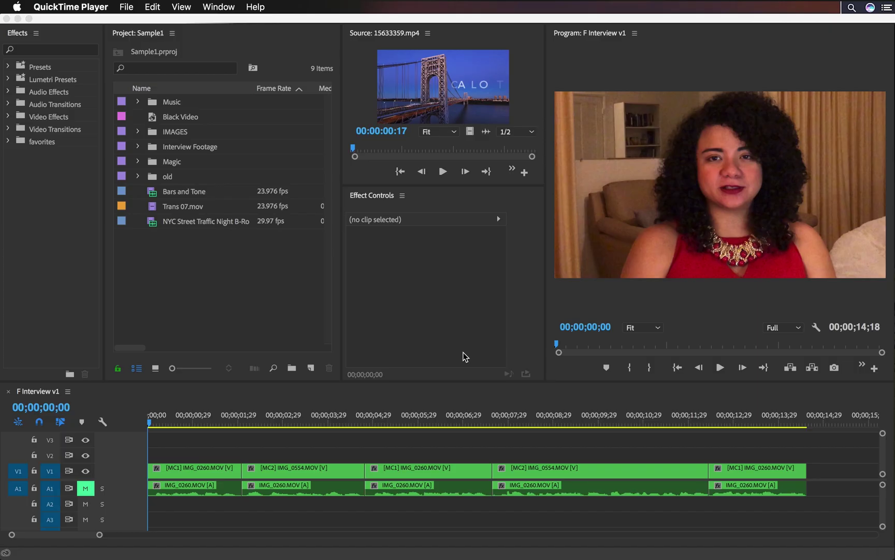
Open the MULTICAM sequence behind the first F Interview v1 clip, enable V2's output, and select the IMG_0260.MOV clip
left_click(151, 426)
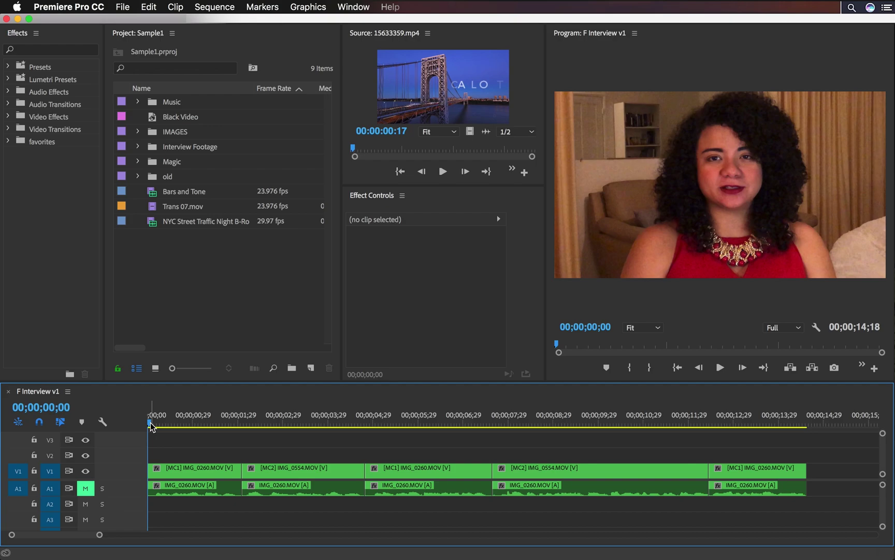
left_click(176, 476)
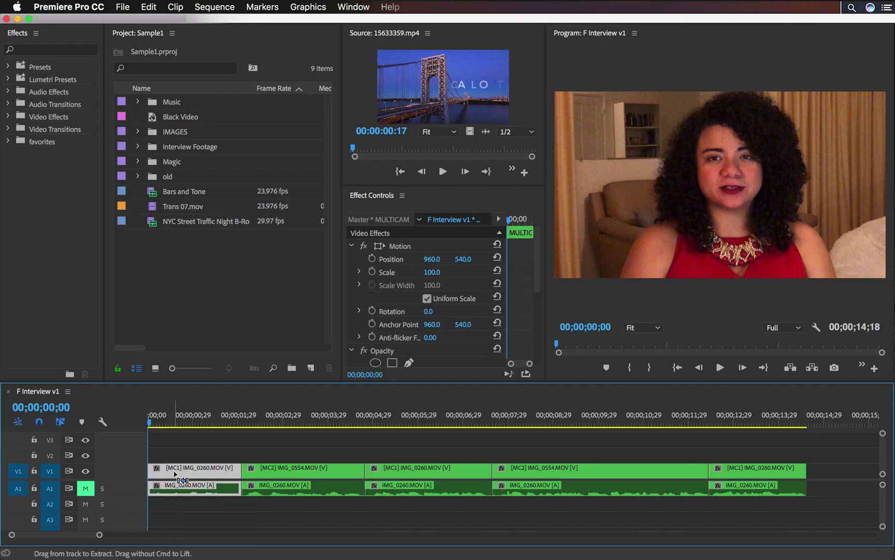
double_click(175, 474, "super")
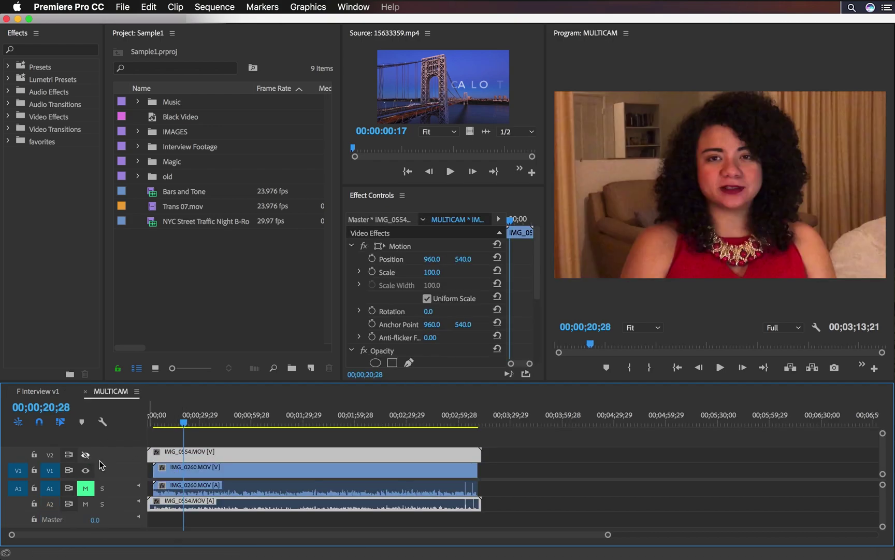
left_click(167, 471)
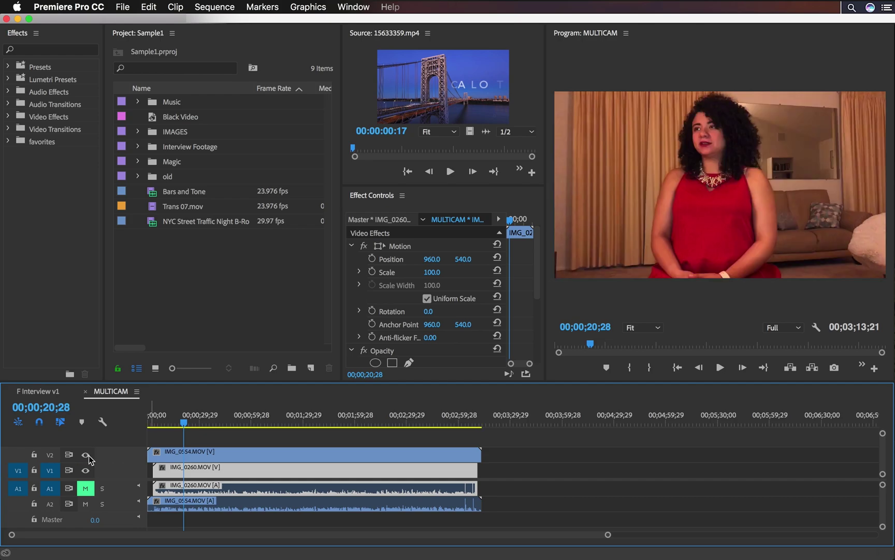
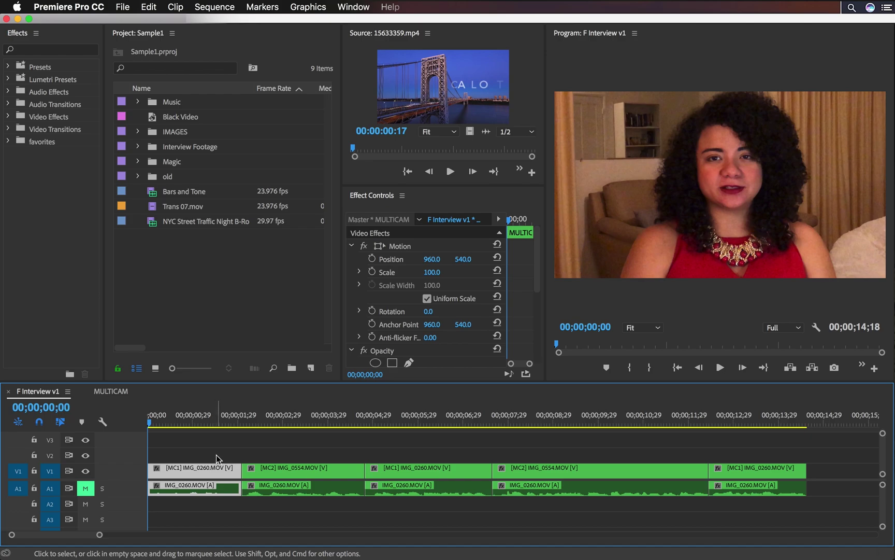
Select the third F Interview v1 clip at 00;00;06;02 and set its Lumetri Temperature to -100 in the Color workspace
left_click(203, 423)
left_click_drag(203, 422, 422, 441)
left_click(443, 469)
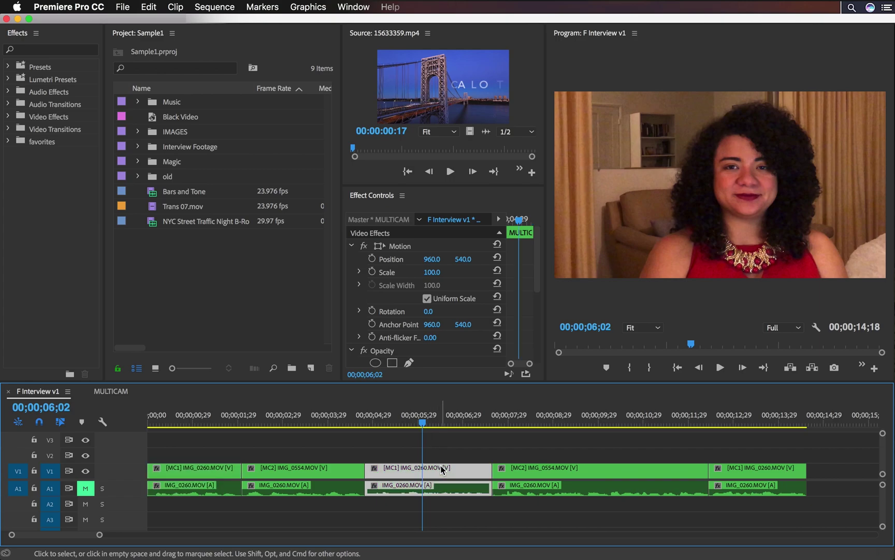
left_click(353, 7)
mouse_move(371, 24)
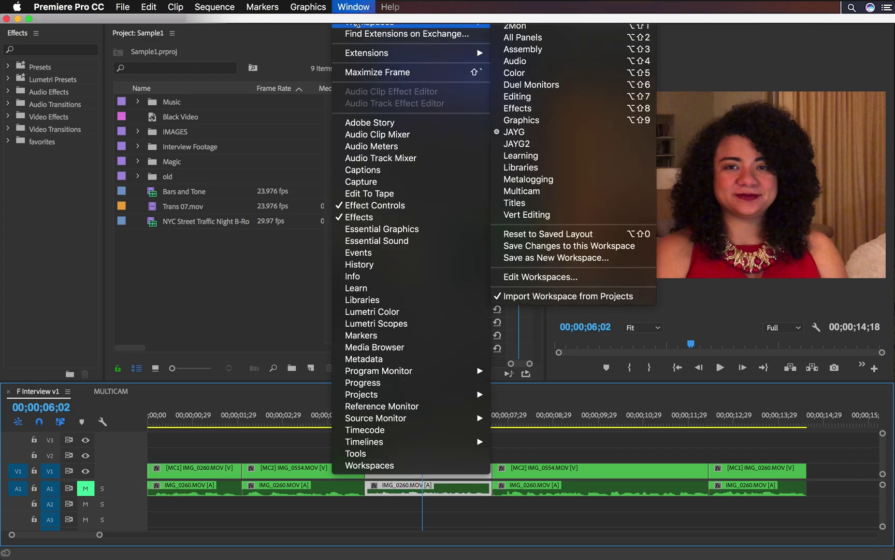
left_click(565, 73)
left_click_drag(827, 206, 796, 205)
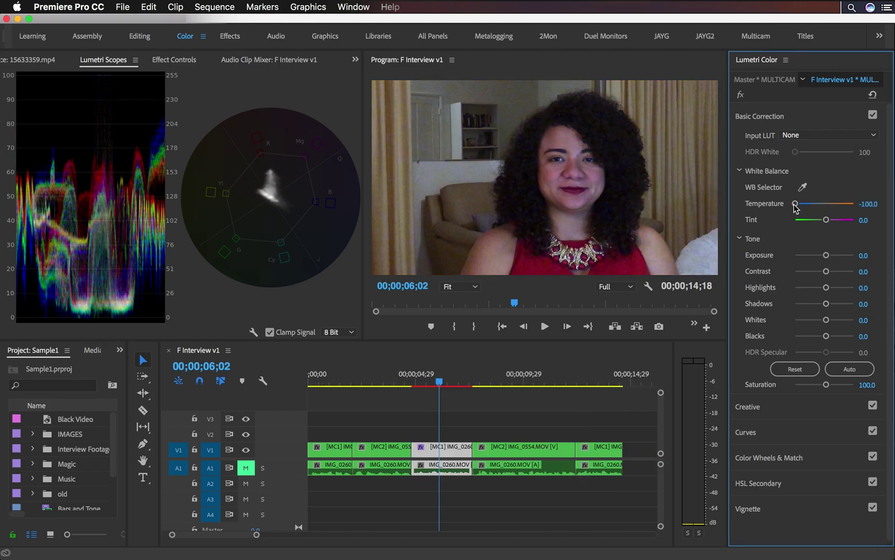
Copy the Lumetri Color effect from the third F Interview v1 clip and paste it onto the first two and last two clips
left_click_drag(326, 380, 438, 382)
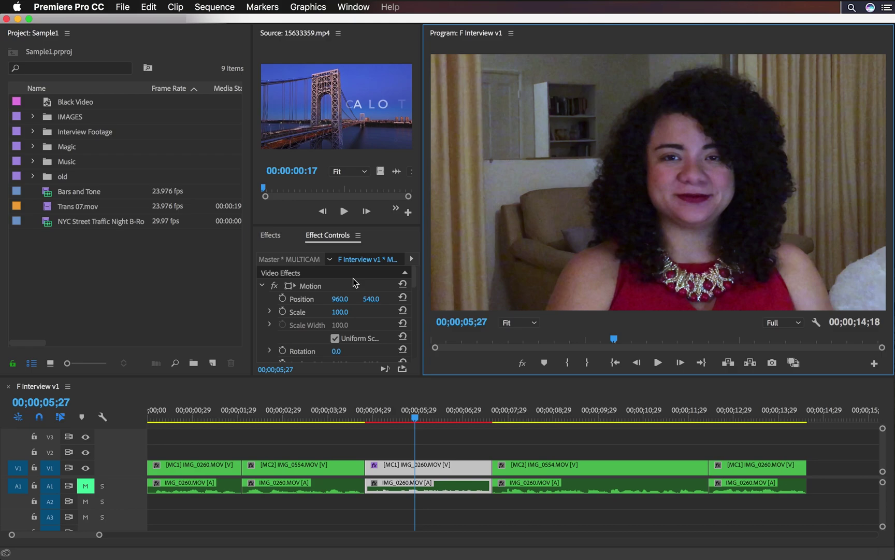
scroll(355, 283, "down", 5)
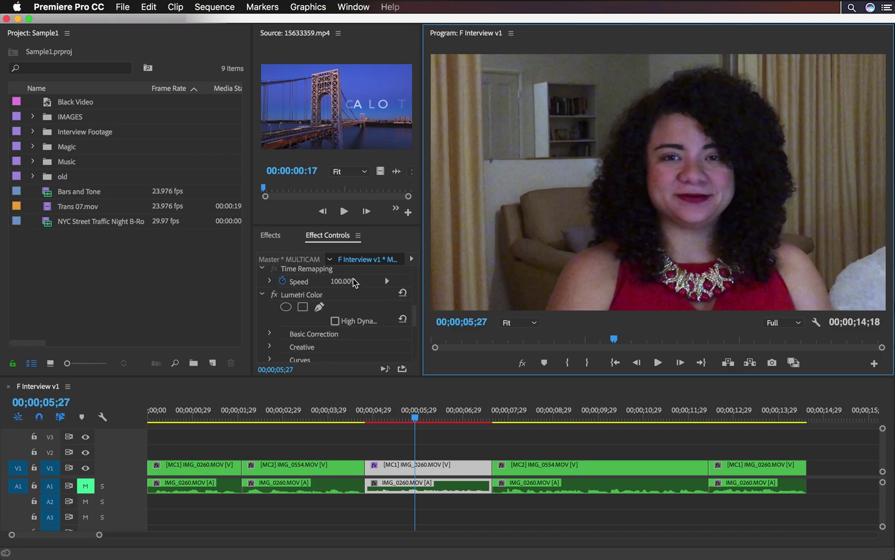
left_click(317, 295)
left_click_drag(203, 435, 297, 469)
key("super+v")
left_click_drag(518, 446, 759, 477)
key("super+v")
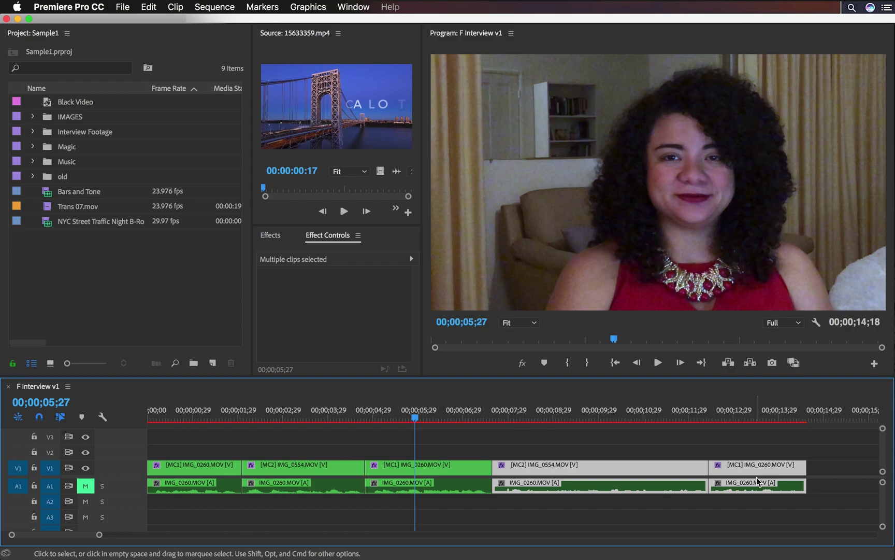
Set the third clip's Lumetri Temperature to 300 and scrub across the neighbouring clips to compare them
left_click(185, 414)
left_click(287, 412)
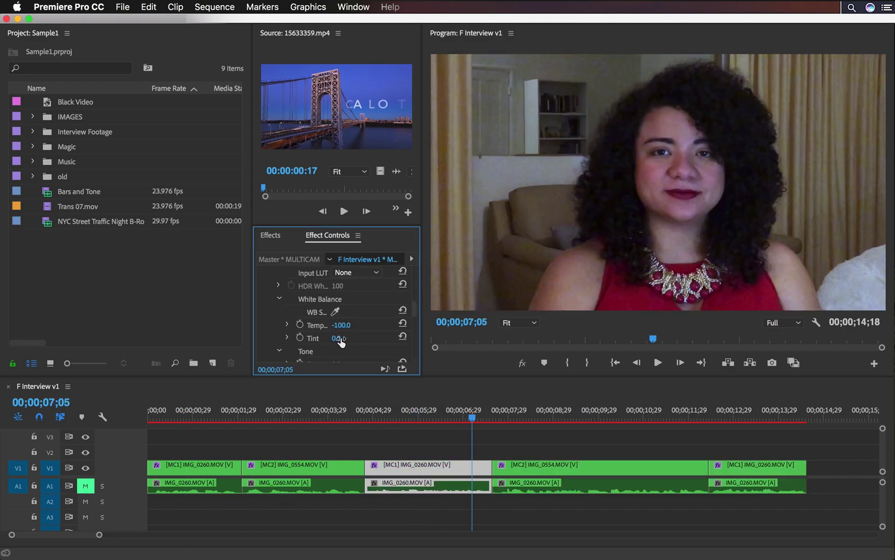
left_click_drag(340, 327, 357, 350)
left_click(514, 415)
left_click(384, 415)
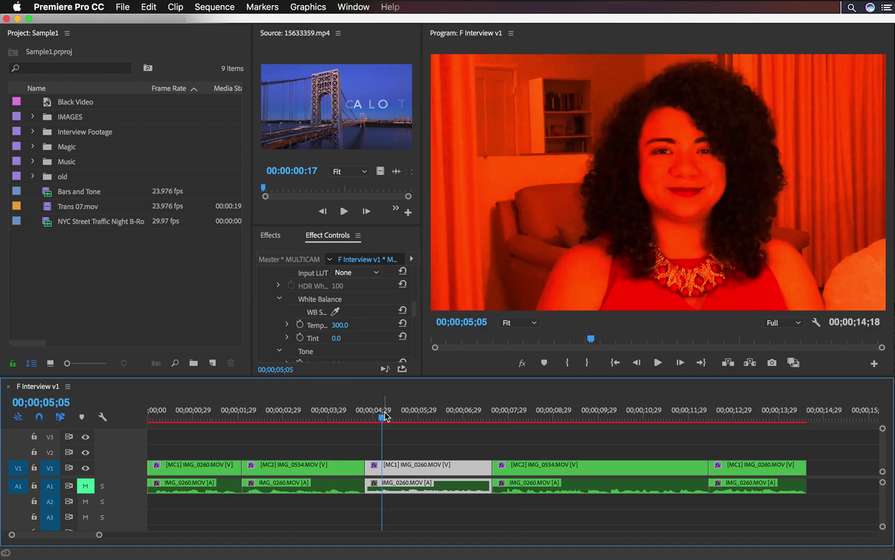
Select all clips in F Interview v1 and remove their effect attributes
left_click(756, 451)
left_click_drag(755, 451, 160, 481)
left_click(149, 7)
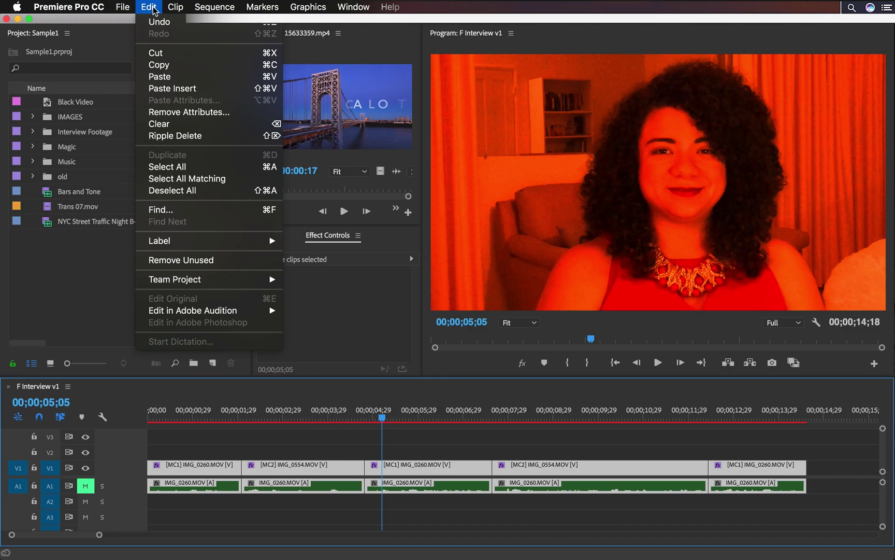
left_click(213, 112)
left_click(540, 444)
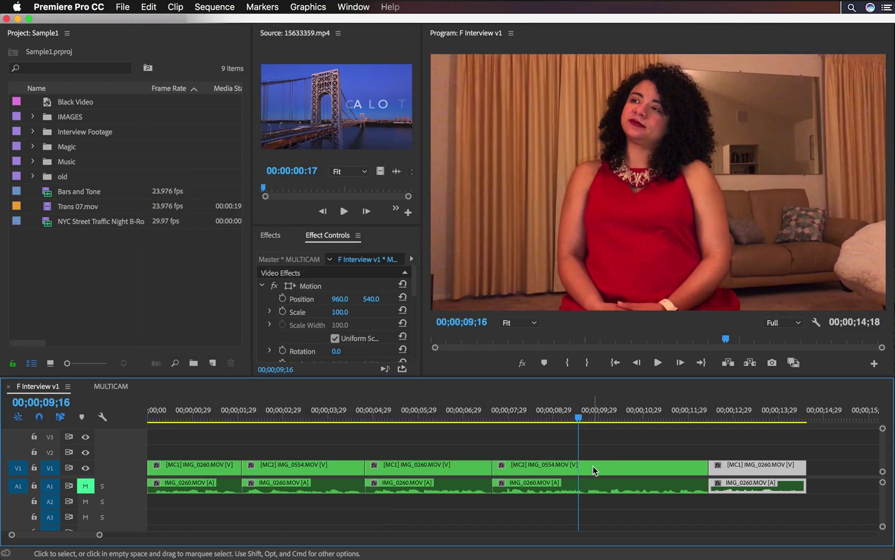
Shift the Lumetri Tint of IMG_0554.MOV toward green inside the MULTICAM sequence and scrub through F Interview v1 to check it
double_click(592, 466, "super")
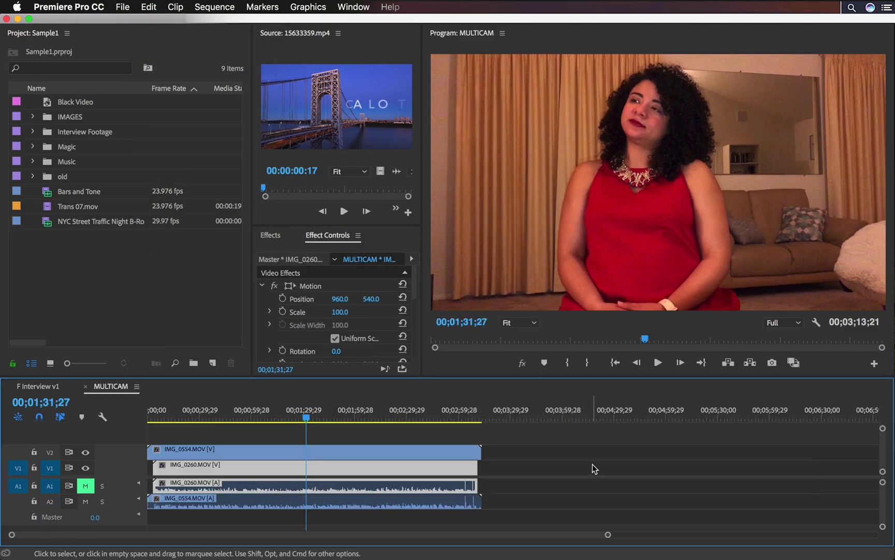
left_click(354, 7)
mouse_move(404, 24)
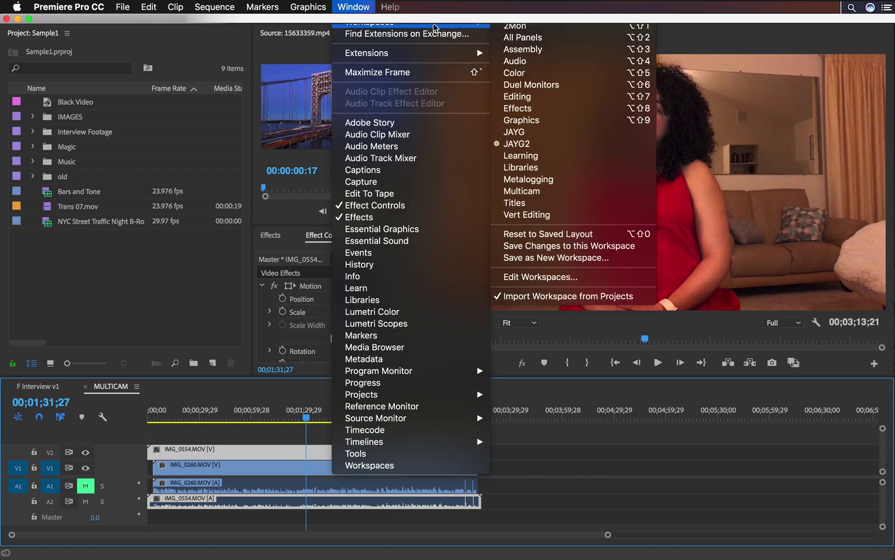
left_click(535, 73)
left_click_drag(826, 220, 791, 226)
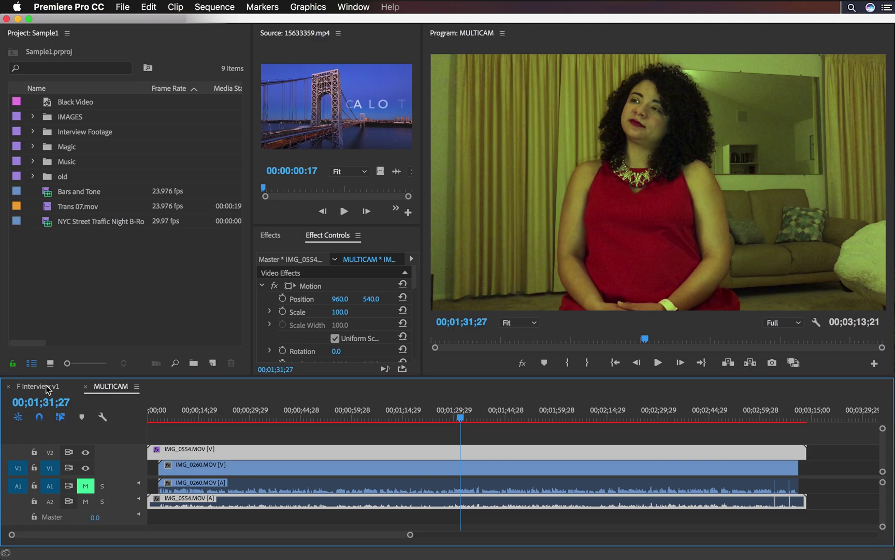
left_click(46, 389)
left_click_drag(248, 416, 622, 418)
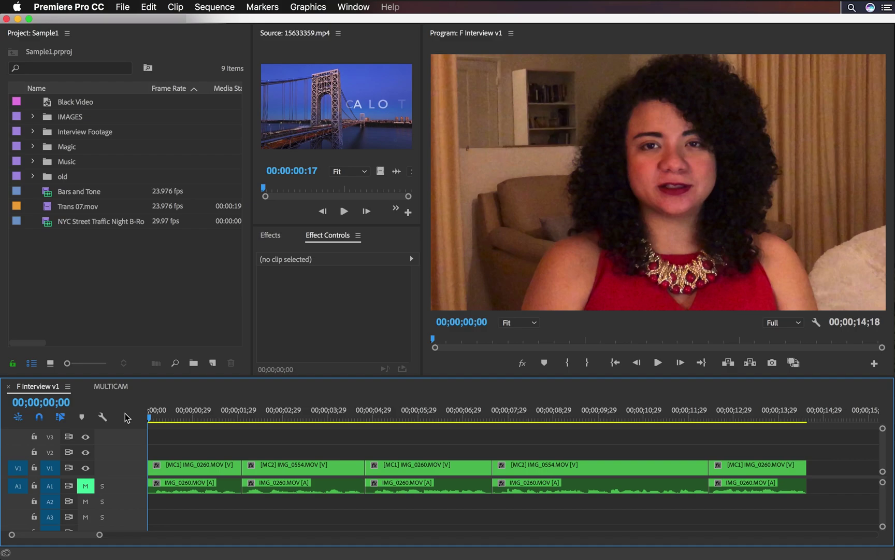
Create an adjustment layer and stretch it on V2 across all the clips of F Interview v1
left_click(212, 363)
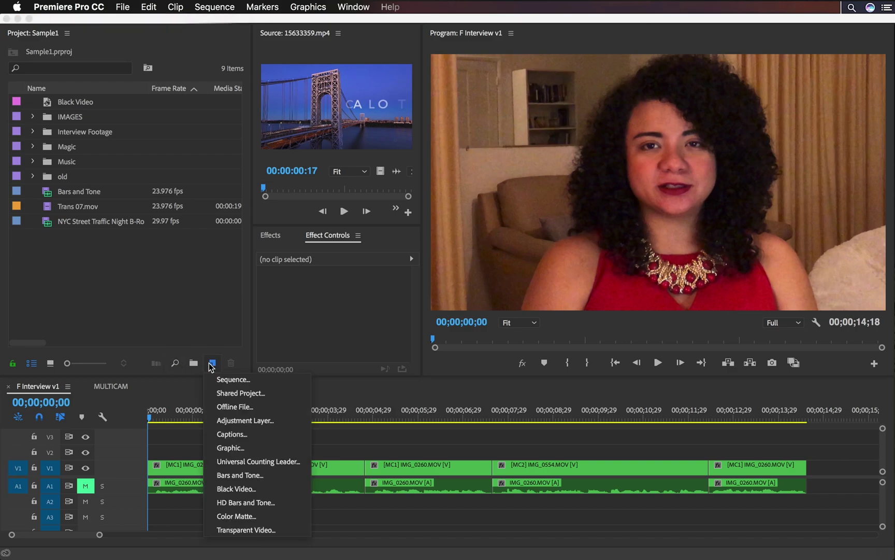
left_click(245, 420)
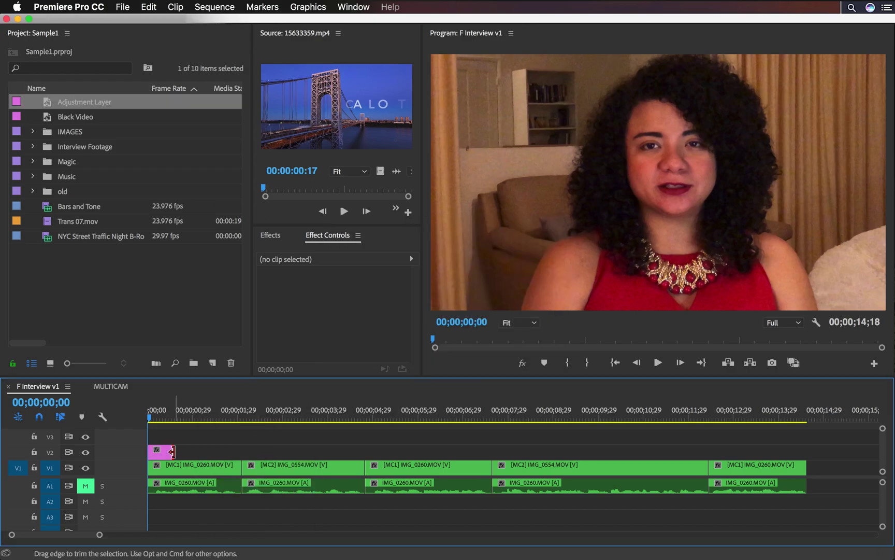
left_click_drag(174, 450, 806, 446)
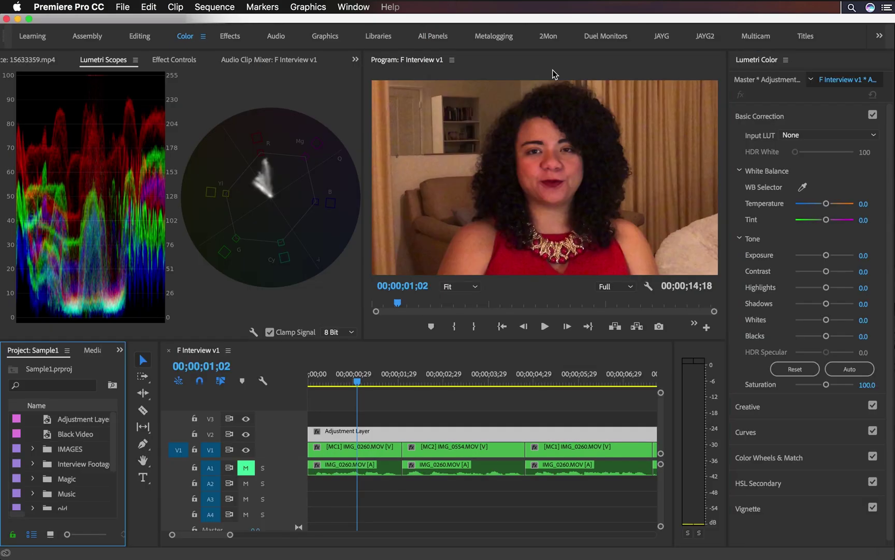
Set the adjustment layer's Lumetri Tint to 100 in the Color workspace and scrub through the sequence to review the grade
key("super+s")
left_click_drag(827, 219, 873, 222)
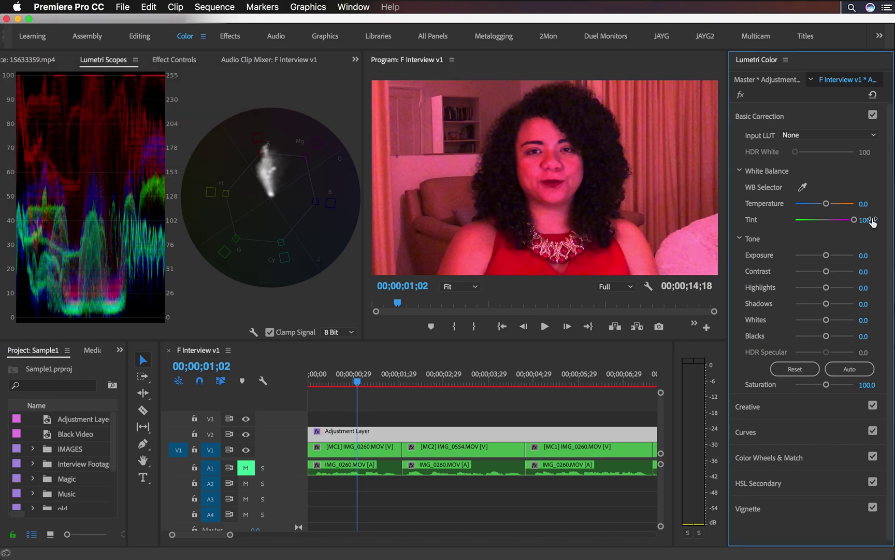
left_click_drag(357, 382, 442, 384)
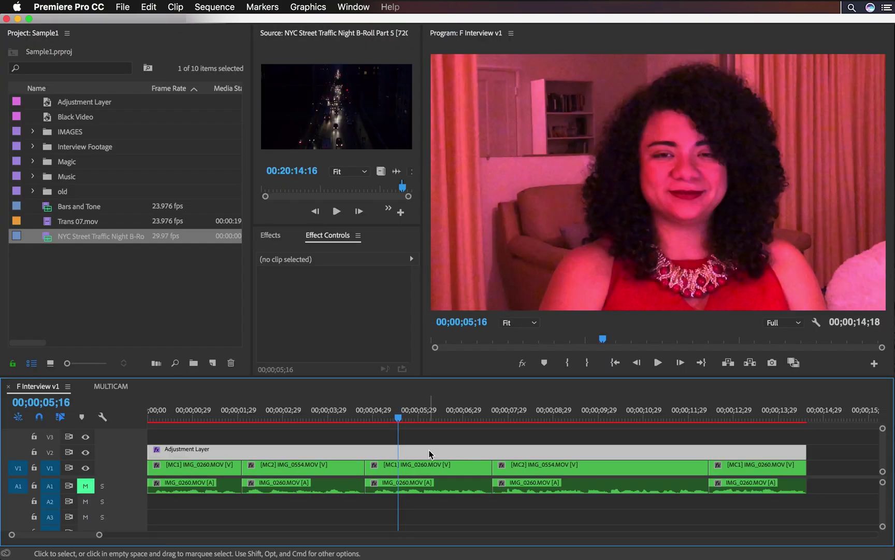
left_click(429, 450)
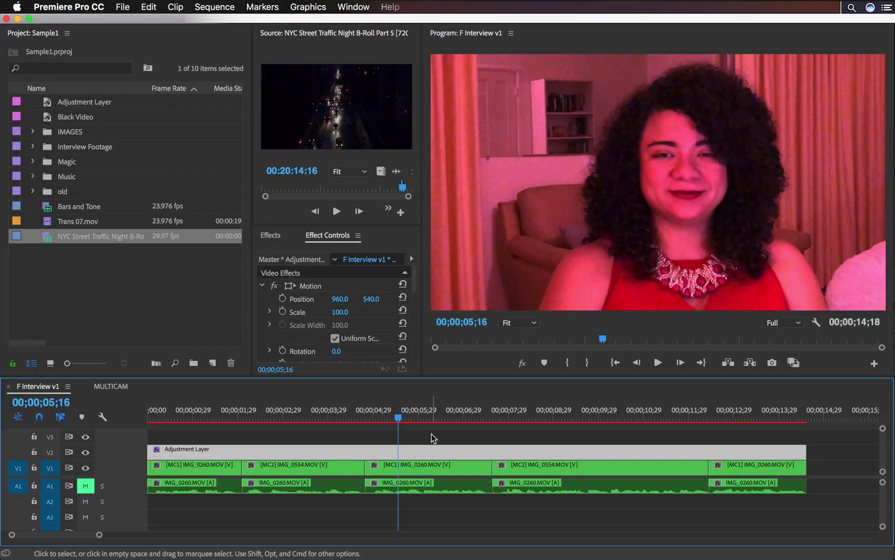
left_click(433, 438)
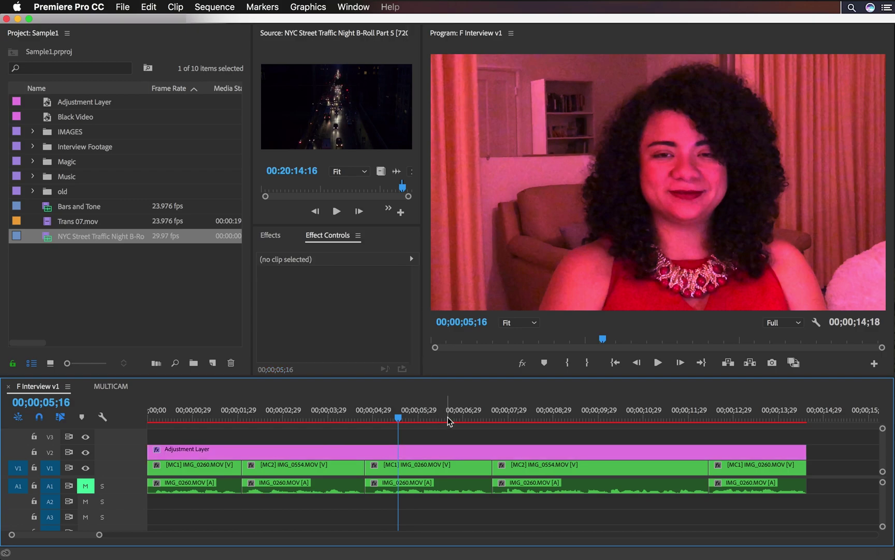
left_click(447, 417)
left_click(535, 418)
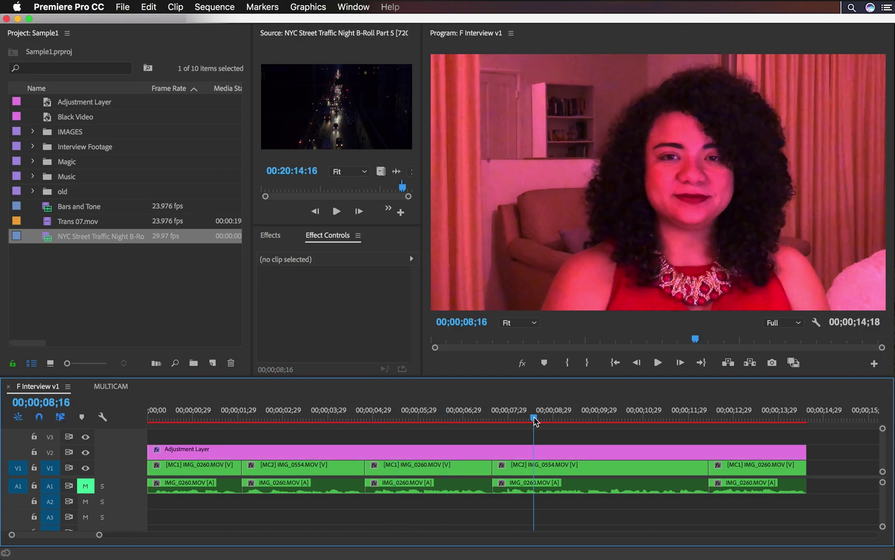
left_click(615, 418)
Split the adjustment layer at 00;00;07;19, where the fourth clip starts, and check the frames around the cut
key("c")
left_click(496, 450)
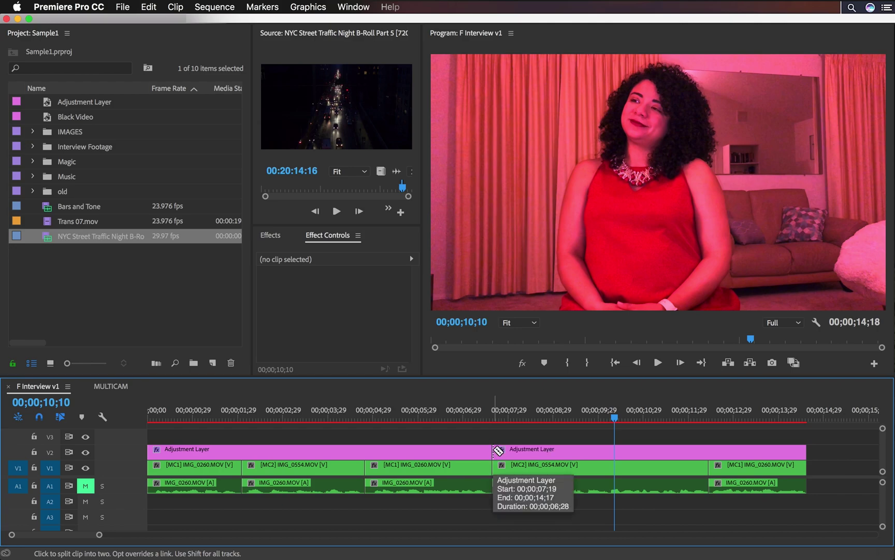
left_click(478, 417)
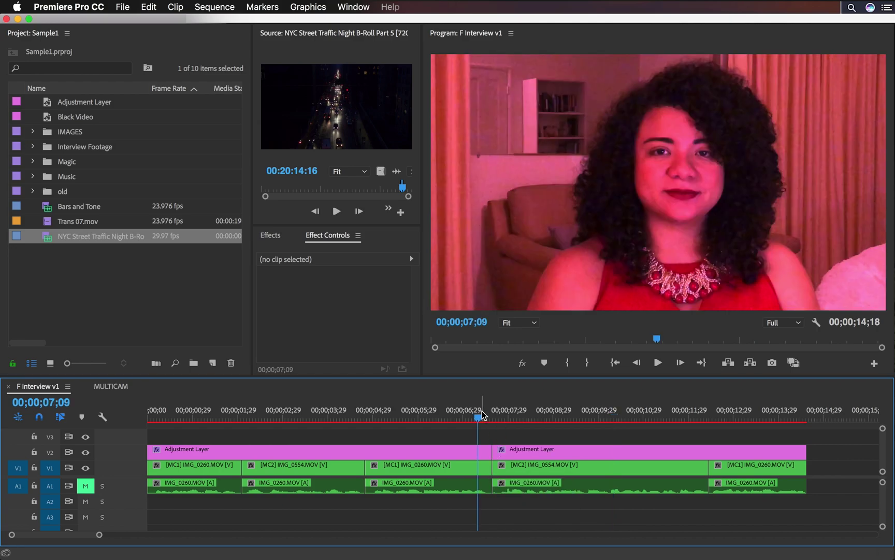
left_click(566, 418)
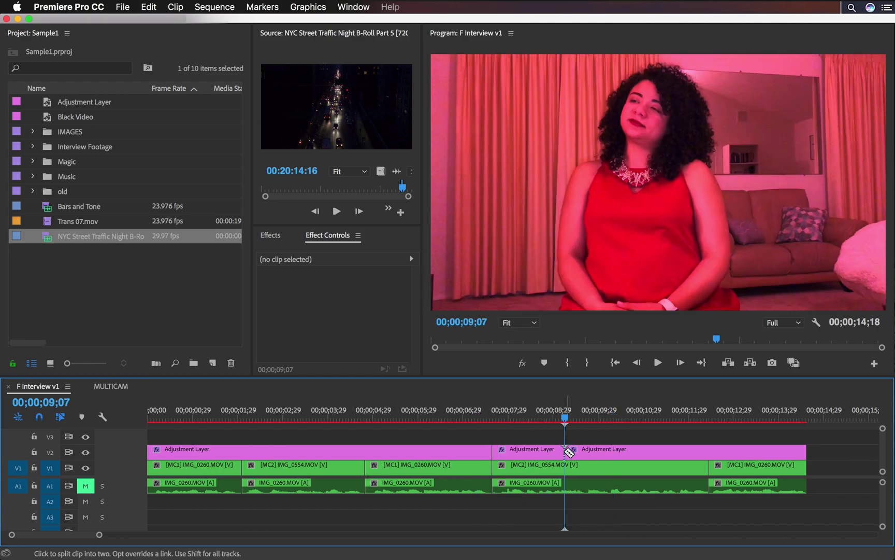
Set the Tint of the second adjustment layer segment to -300 and compare the footage across the cut
left_click(570, 449)
scroll(371, 338, "down", 5)
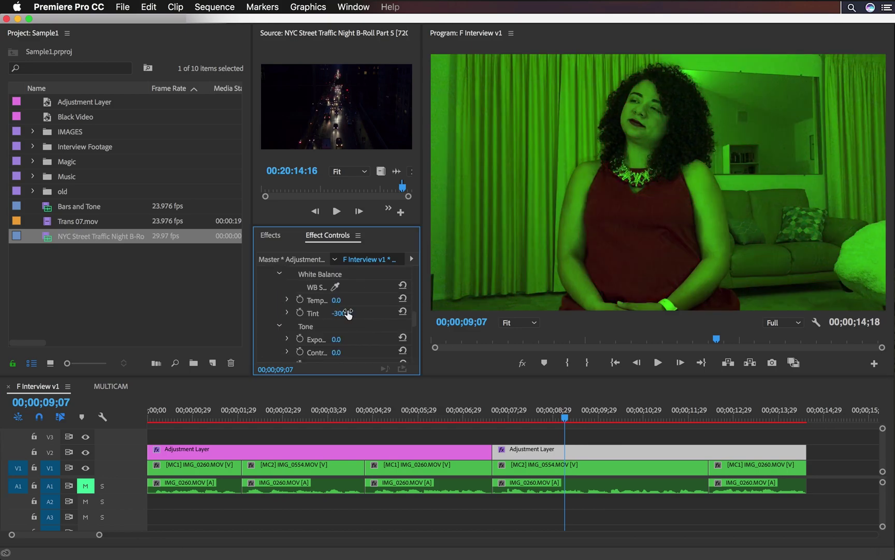
left_click(731, 417)
left_click(473, 416)
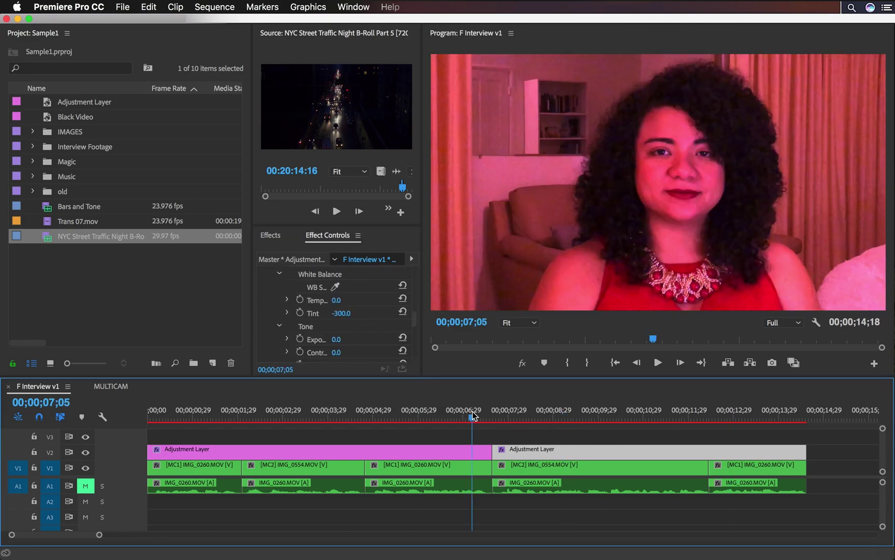
left_click(325, 416)
left_click_drag(511, 424, 468, 445)
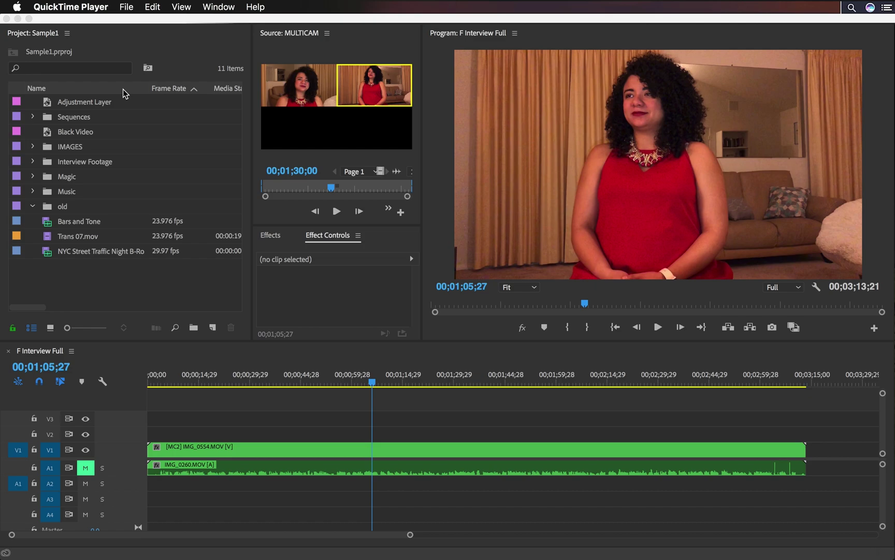
Rename the adjustment layer as Pregnancy and place it on V2 over about the first minute of F Interview Full
left_click(270, 409)
left_click_drag(372, 382, 801, 404)
left_click(104, 102)
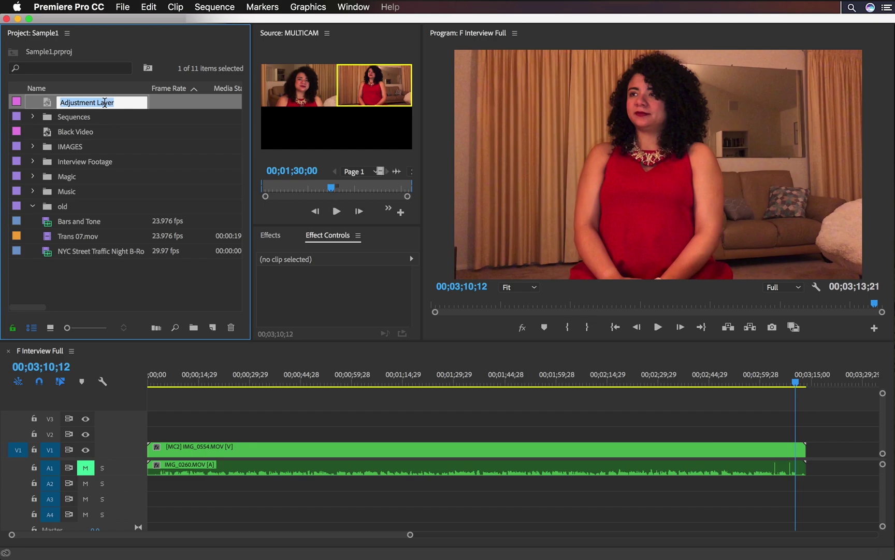
type("preg")
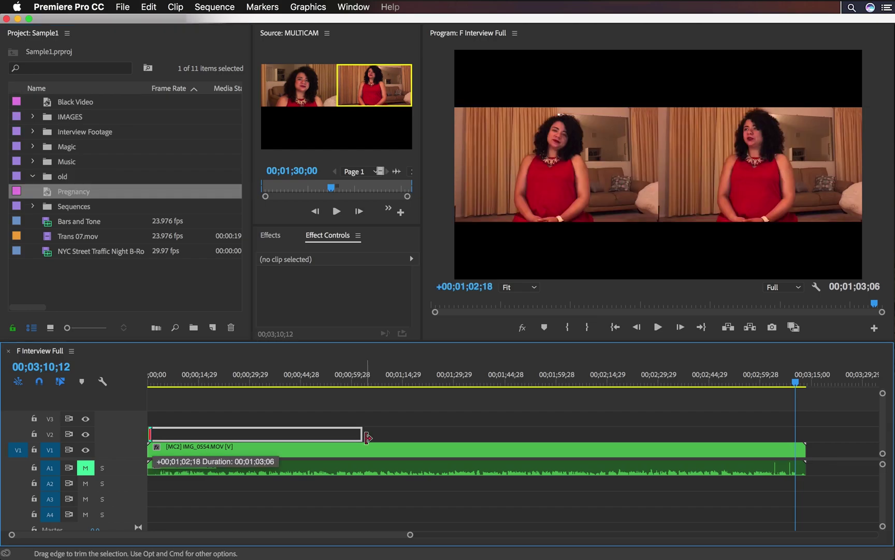
Add adjustment layers named Work and Marriage after Pregnancy on V2, extending Marriage to the end of the interview
key("Tab")
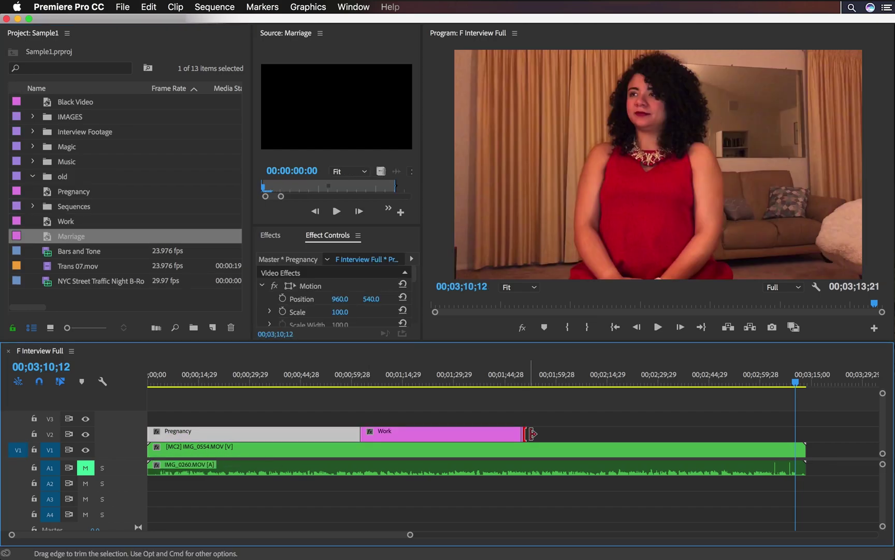
left_click_drag(526, 434, 806, 434)
Review the Pregnancy, Work and Marriage sections of F Interview Full, looking closely at the Work section
left_click(332, 383)
key("space")
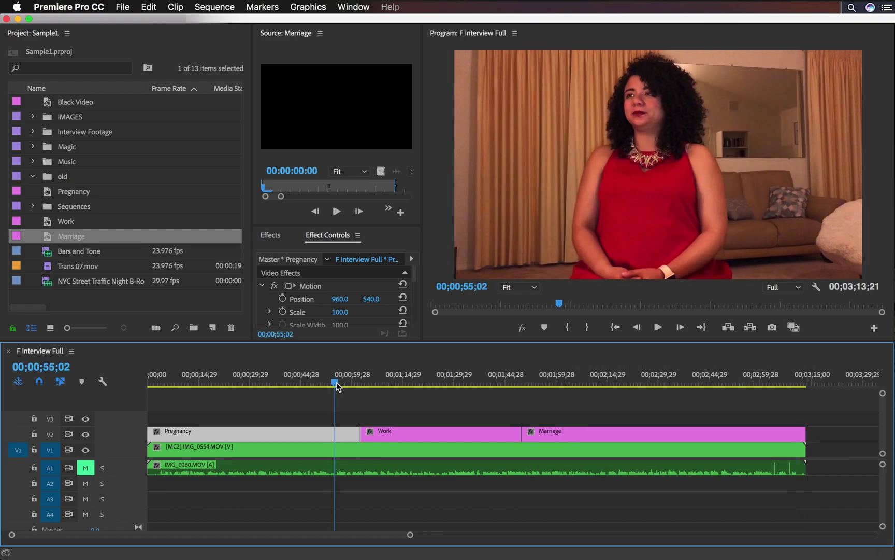
left_click(517, 383)
left_click(722, 383)
left_click(706, 403)
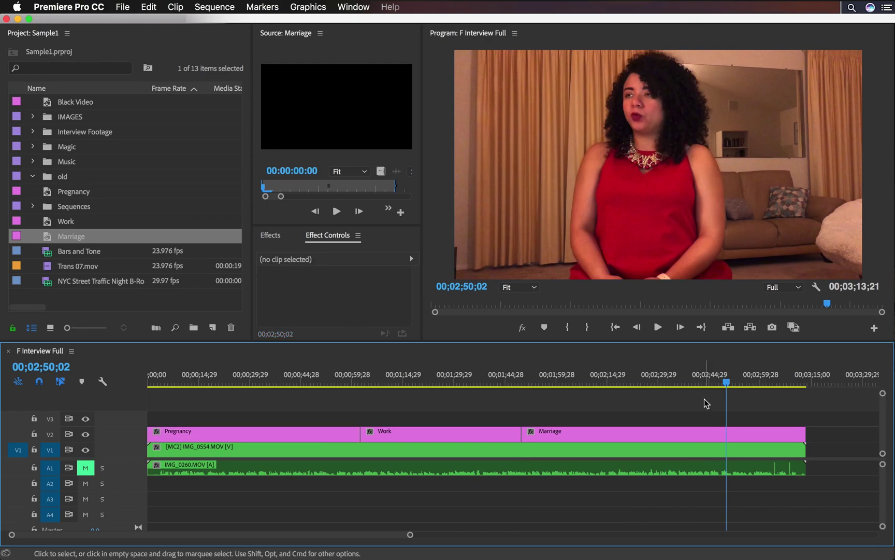
key("z")
left_click_drag(352, 418, 537, 478)
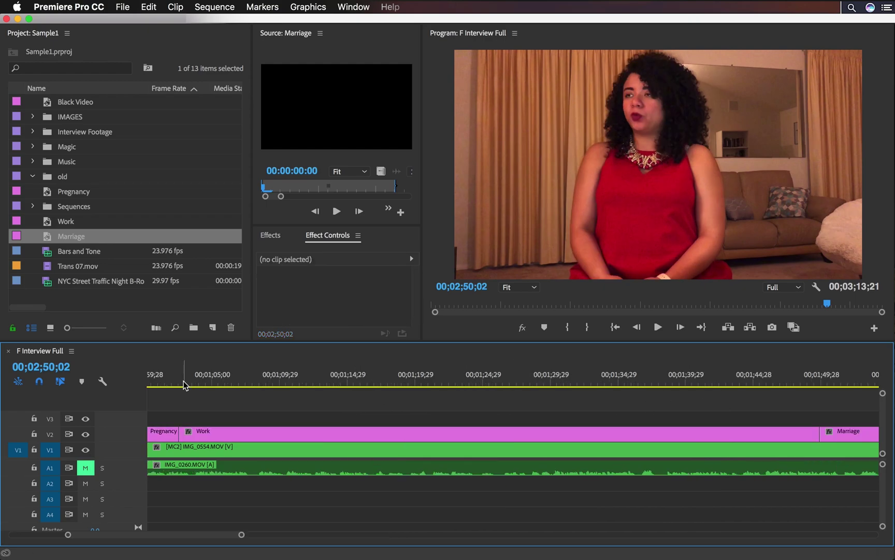
left_click_drag(185, 385, 441, 401)
key("backslash")
left_click_drag(331, 393, 579, 433)
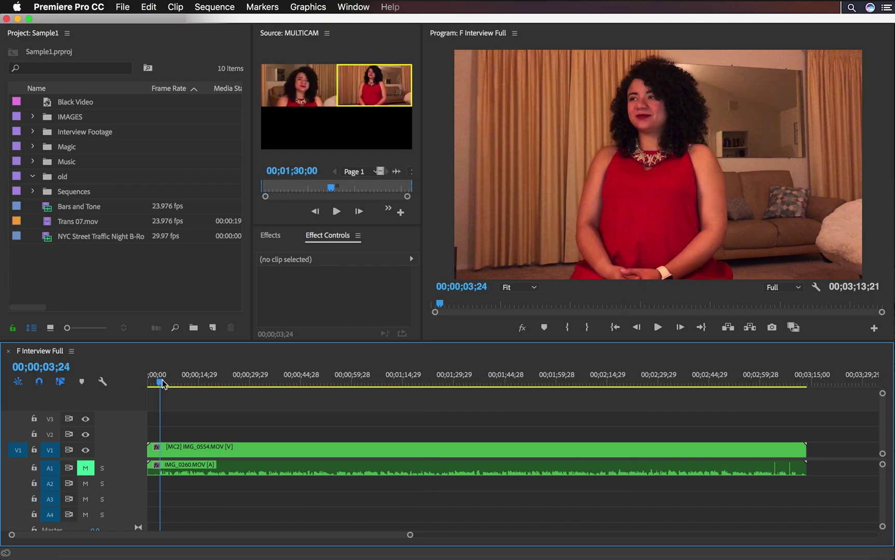
Add a sequence marker at 00;00;03;24, name it pregnancy, and extend its span to about the one-minute point
key("m")
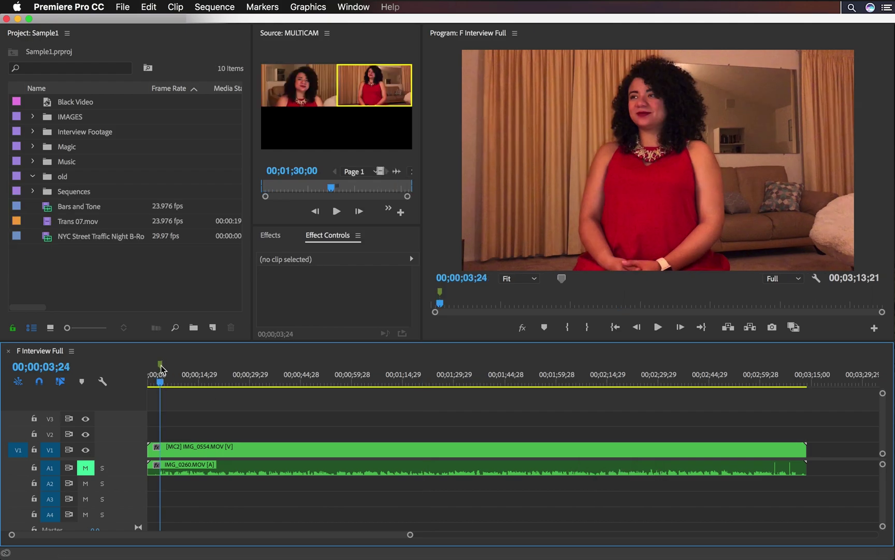
double_click(160, 364)
left_click(401, 128)
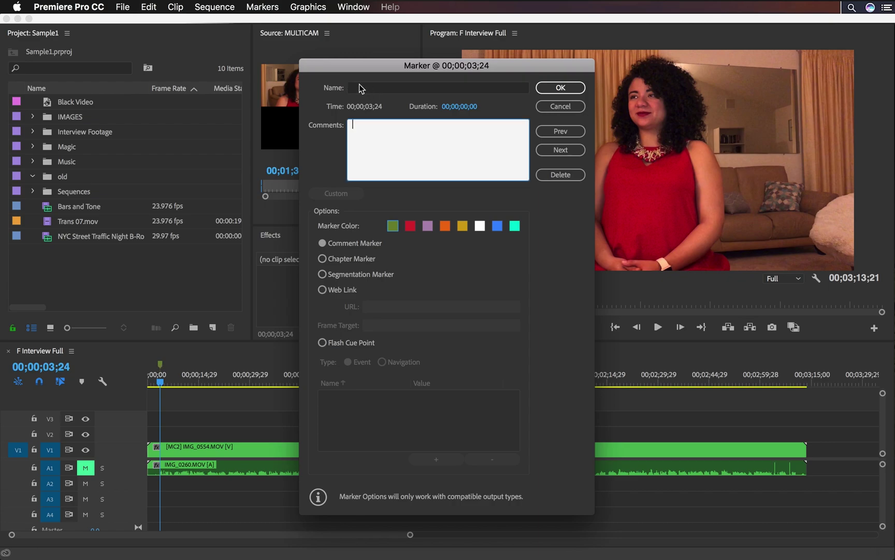
type("pregnancy")
left_click(449, 108)
left_click_drag(448, 108, 893, 120)
left_click(580, 91)
left_click_drag(239, 367, 352, 369)
Add a red sequence marker at 00;01;00;29 in F Interview Full with the comment "work"
left_click(355, 382)
key("m")
key("m")
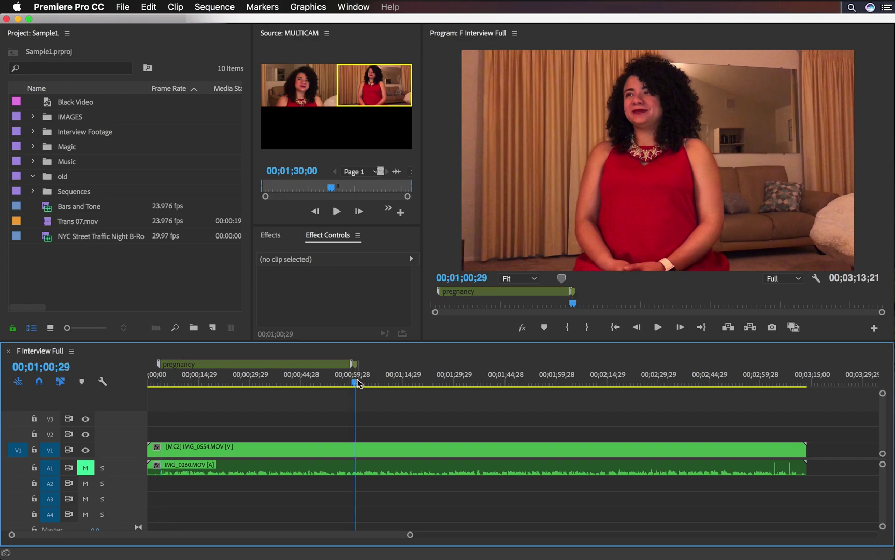
left_click(369, 155)
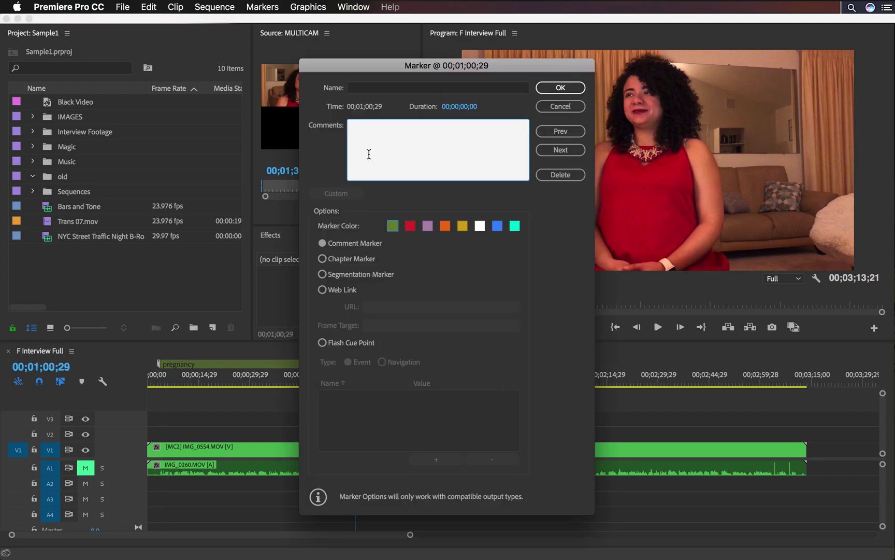
type("work")
left_click(410, 226)
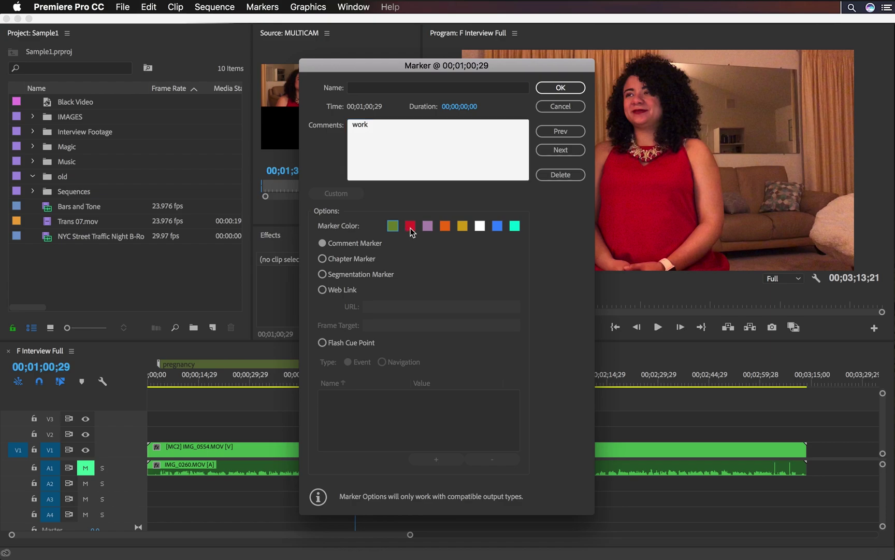
left_click(553, 88)
Extend the work marker's span to 00;01;52;05
mouse_move(357, 365)
left_mouse_down()
mouse_move(449, 370)
mouse_move(366, 372)
left_mouse_up()
double_click(356, 364)
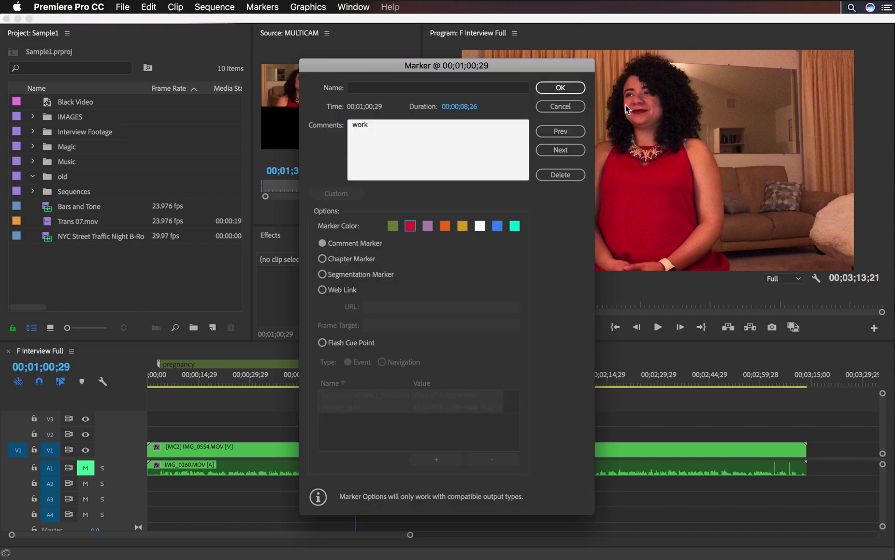
left_click(582, 91)
left_click_drag(387, 368, 530, 375)
Add a purple marker at 00;01;52;28 with the comment "marriage" and extend its span to 00;03;09;04
left_click(533, 382)
key("m")
double_click(531, 368)
left_click(423, 140)
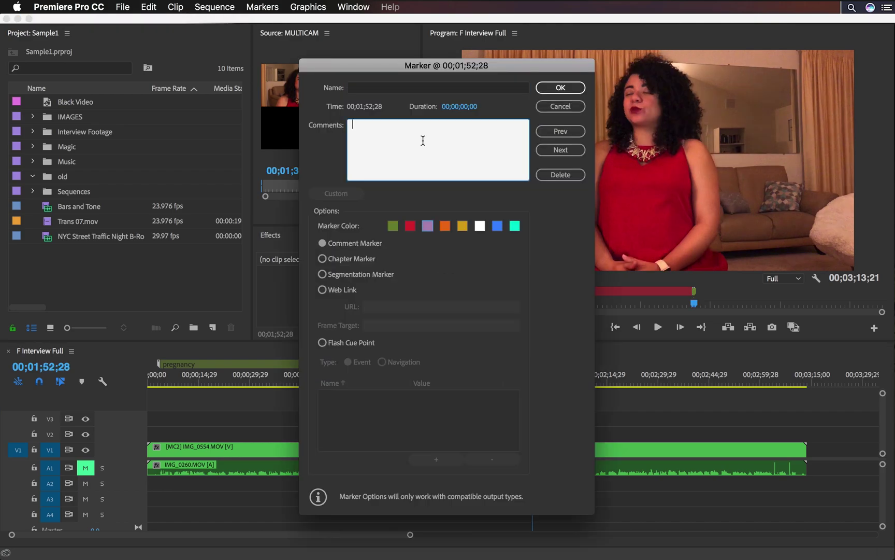
type("marriage")
key("Return")
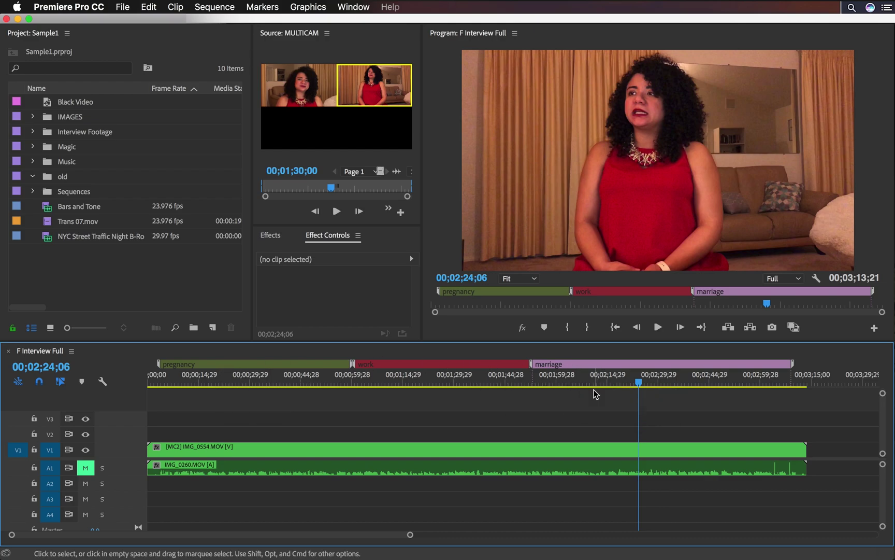
Add an orange marker at 00;02;24;06 with the comment "husband", spanning to 00;02;34;06 inside the marriage section
key("m")
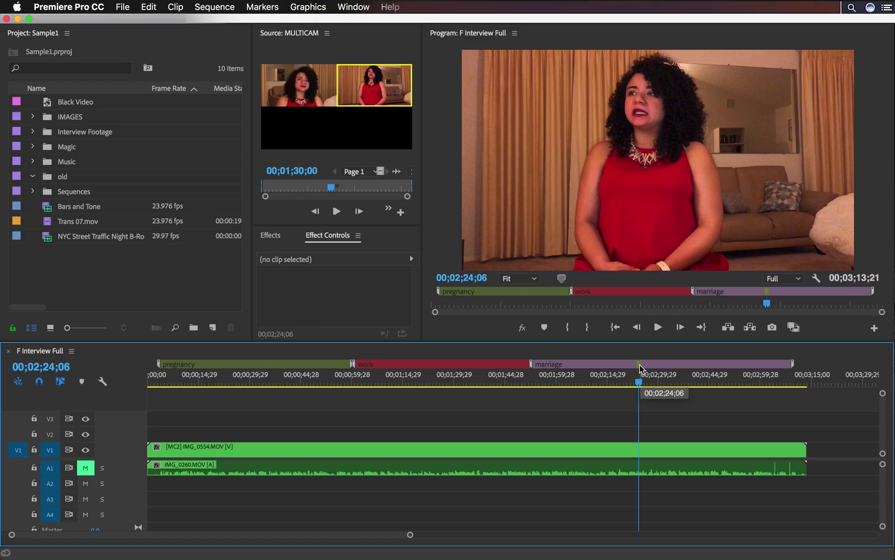
double_click(640, 366)
type("hus")
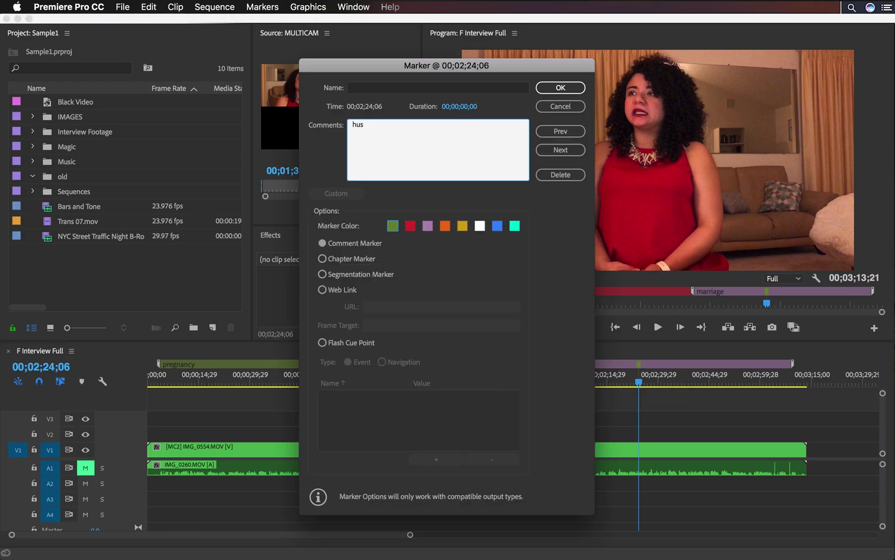
left_click(445, 226)
left_click(561, 88)
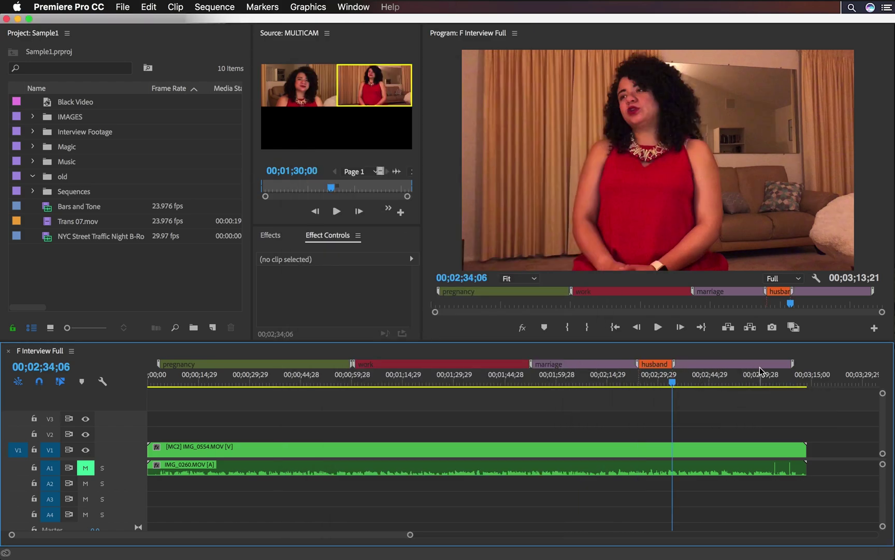
left_click(658, 383)
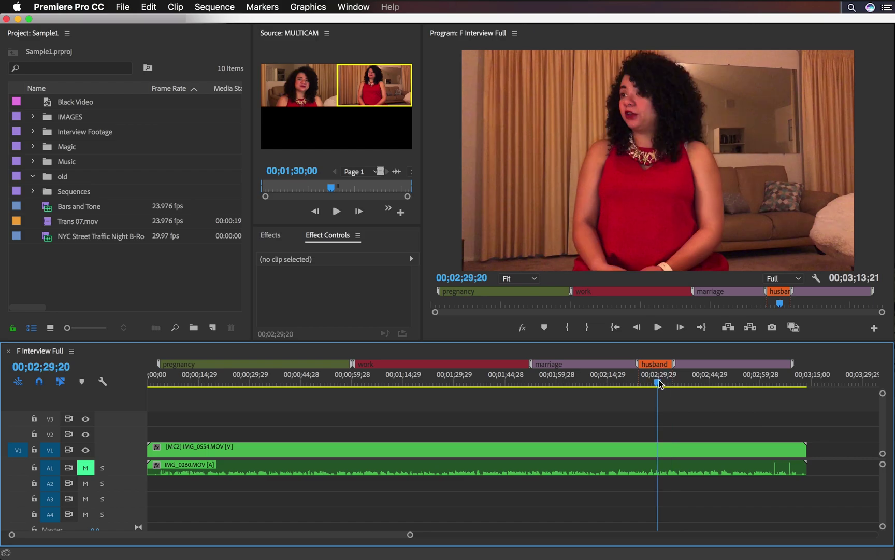
Open the list of sequence markers and jump between the pregnancy, work, marriage and husband markers
left_click(370, 7)
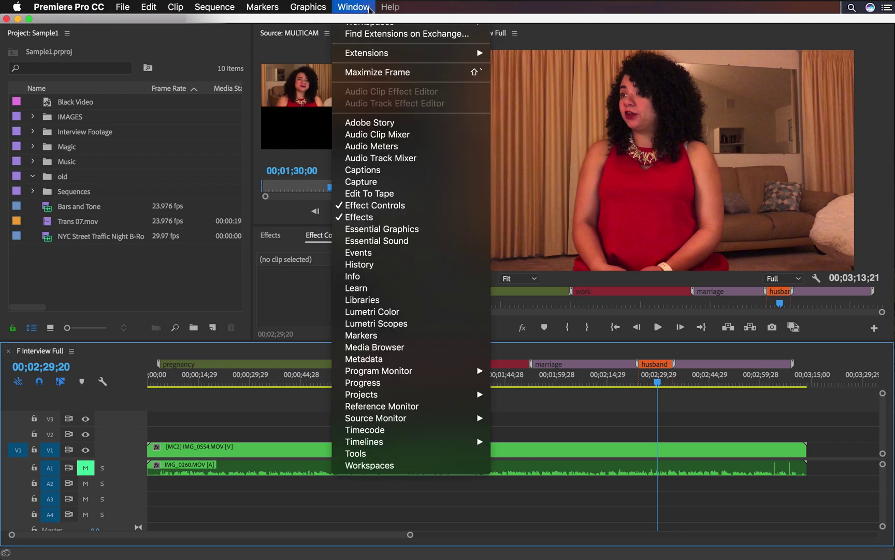
left_click(415, 337)
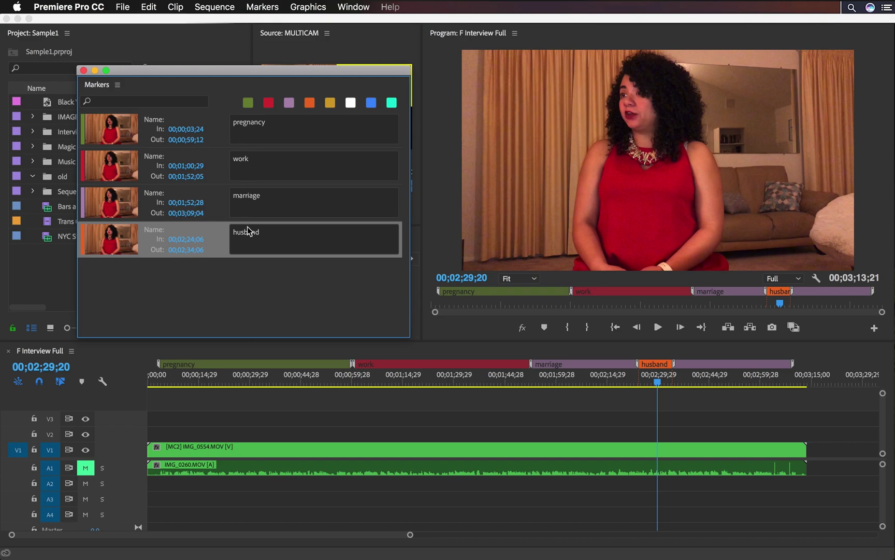
left_click(116, 136)
left_click(115, 240)
left_click(123, 177)
left_click(119, 202)
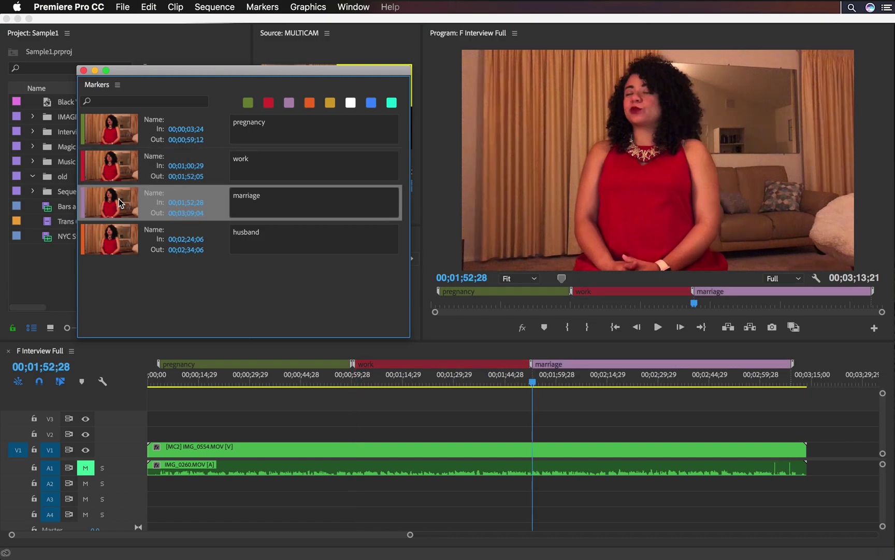
left_click(116, 238)
left_click(139, 102)
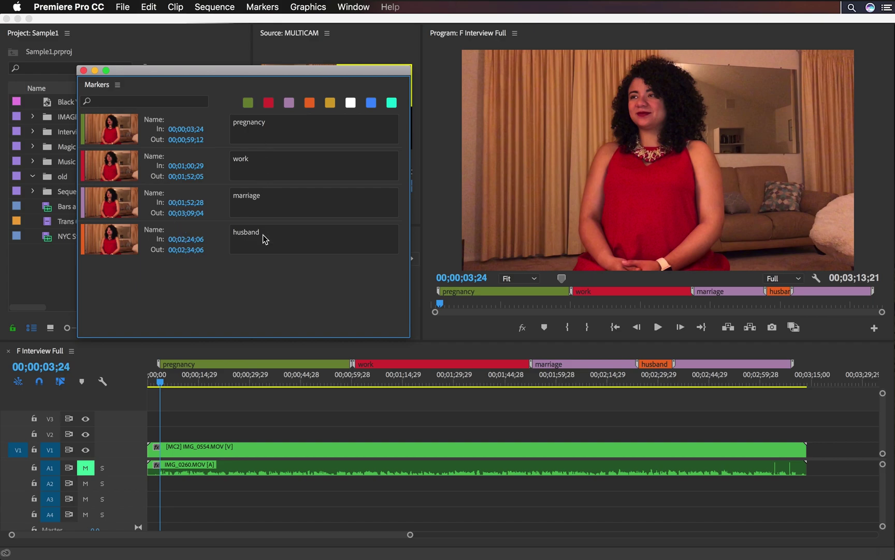
Add "wide" to the husband marker's comment and "closeup" on a second line of the marriage marker's comment
left_click(291, 233)
left_click(290, 237)
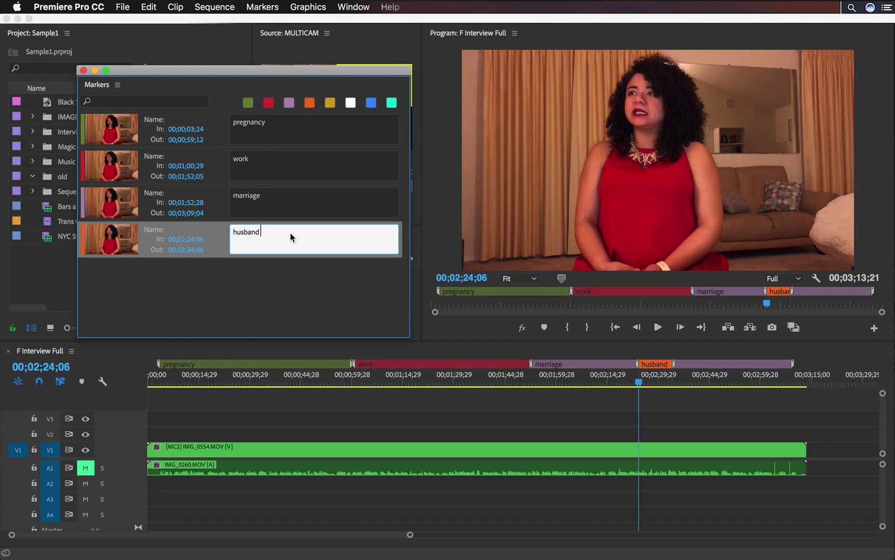
type("wide")
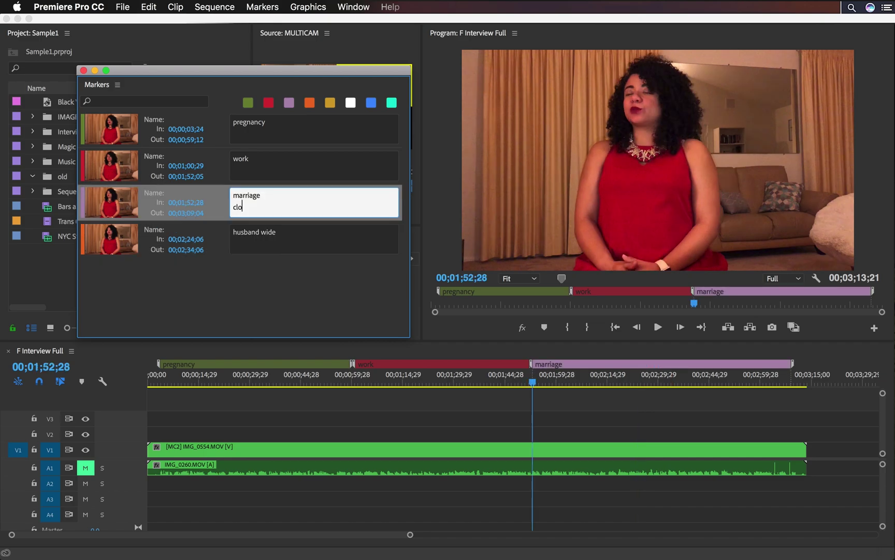
type("seup")
left_click(327, 270)
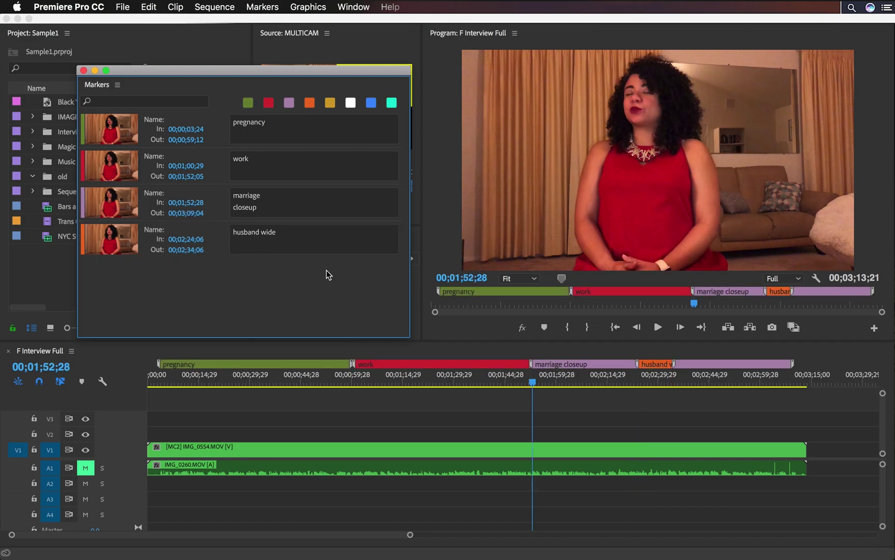
Place the playhead at 00;02;03;07, move the markers list lower, and search it for "preg"
left_click(568, 382)
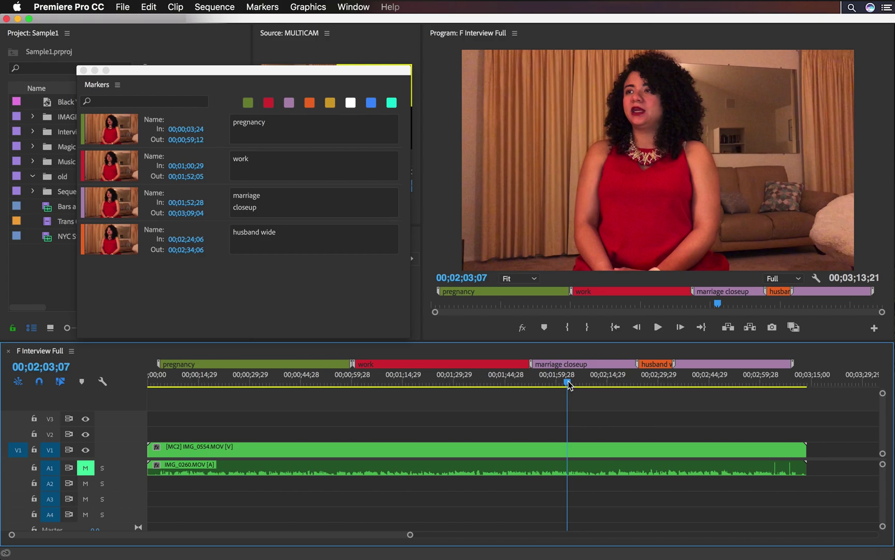
left_click_drag(403, 71, 487, 151)
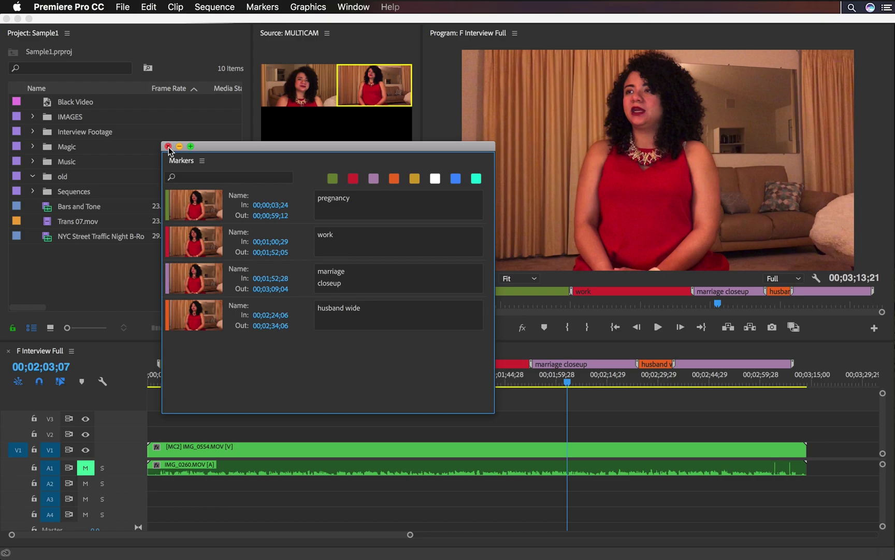
left_click(228, 177)
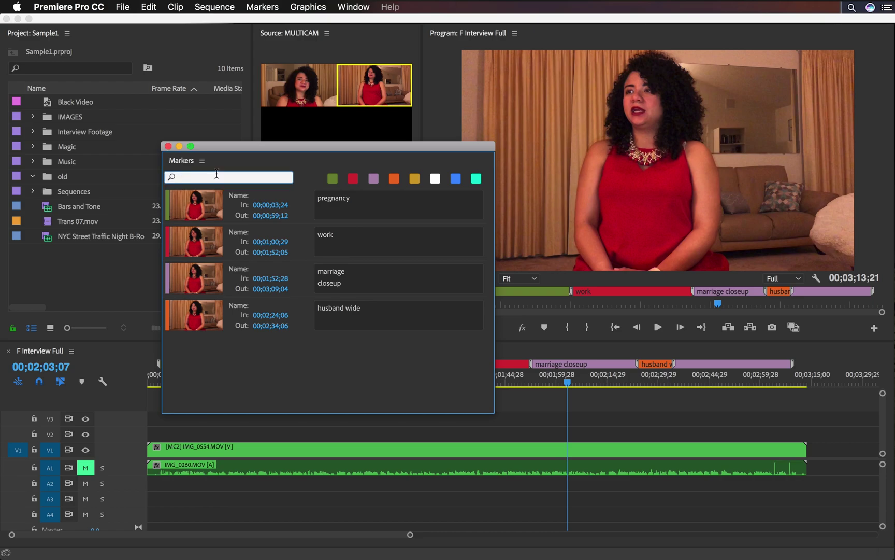
type("preg")
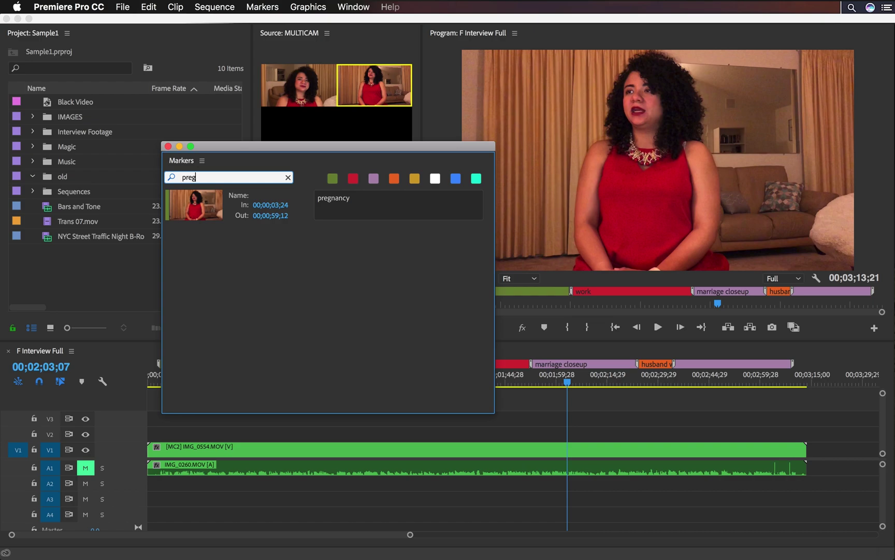